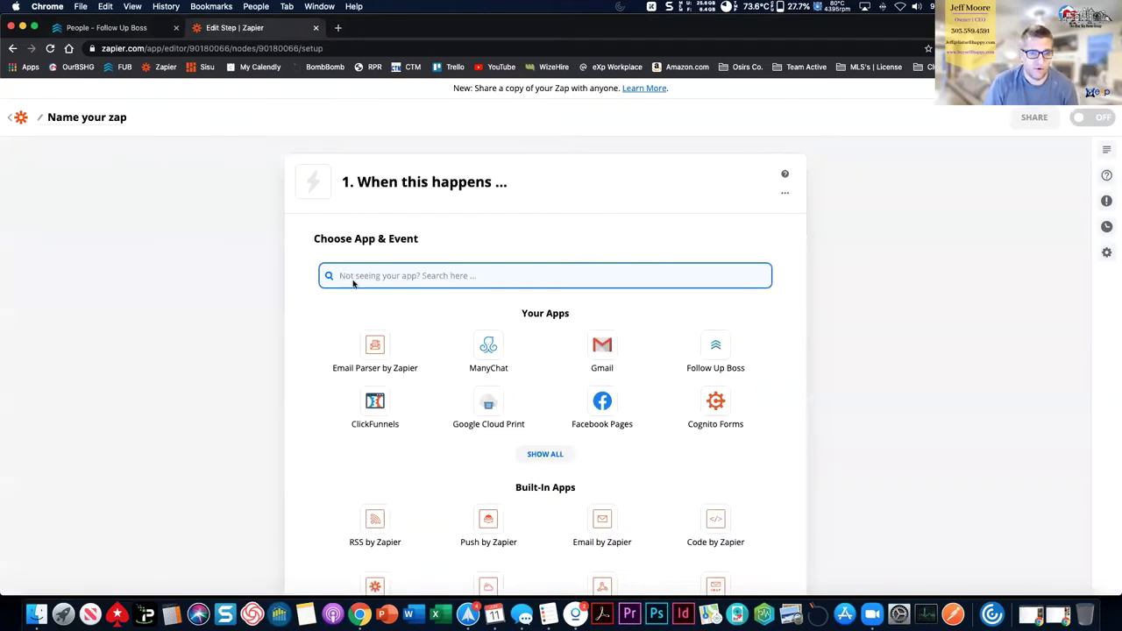
Set the zap's trigger to the Follow Up Boss app with the Tag Added to Contact event
{"action": "type", "text": "Fub"}
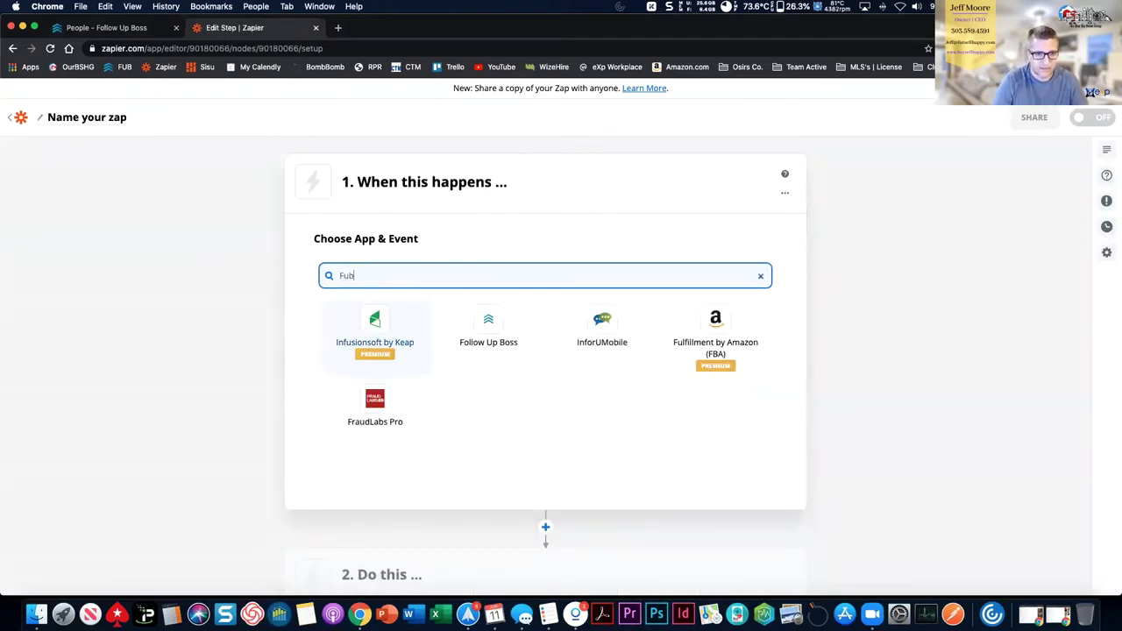
{"action": "left_click", "coordinate": [498, 338]}
{"action": "left_click", "coordinate": [498, 338]}
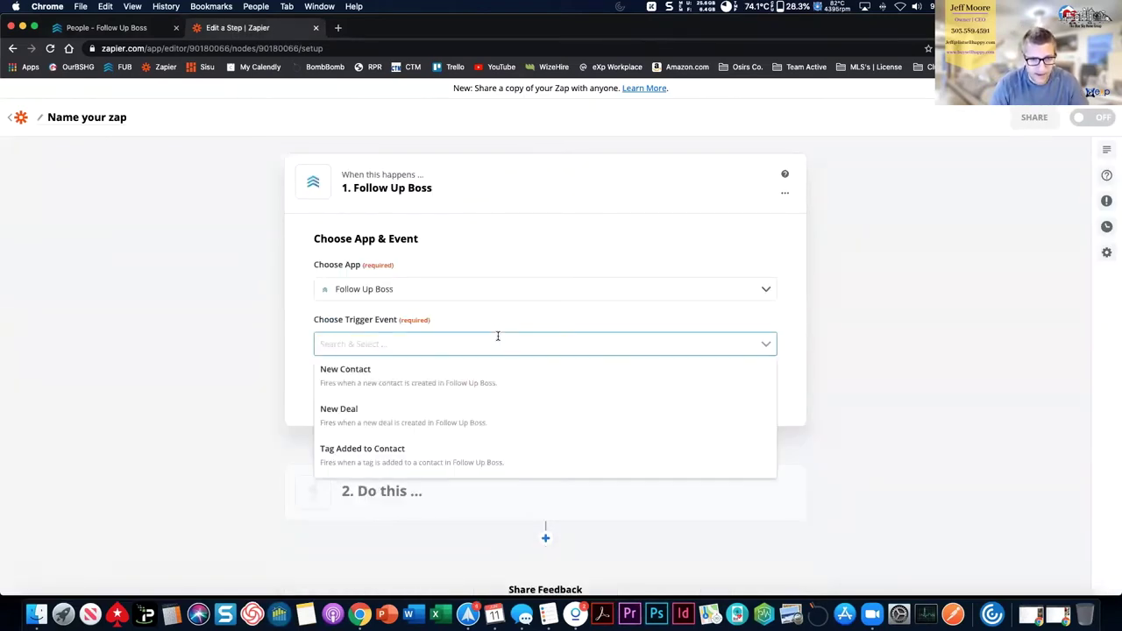
{"action": "scroll", "coordinate": [483, 373], "scroll_direction": "down", "scroll_amount": 2}
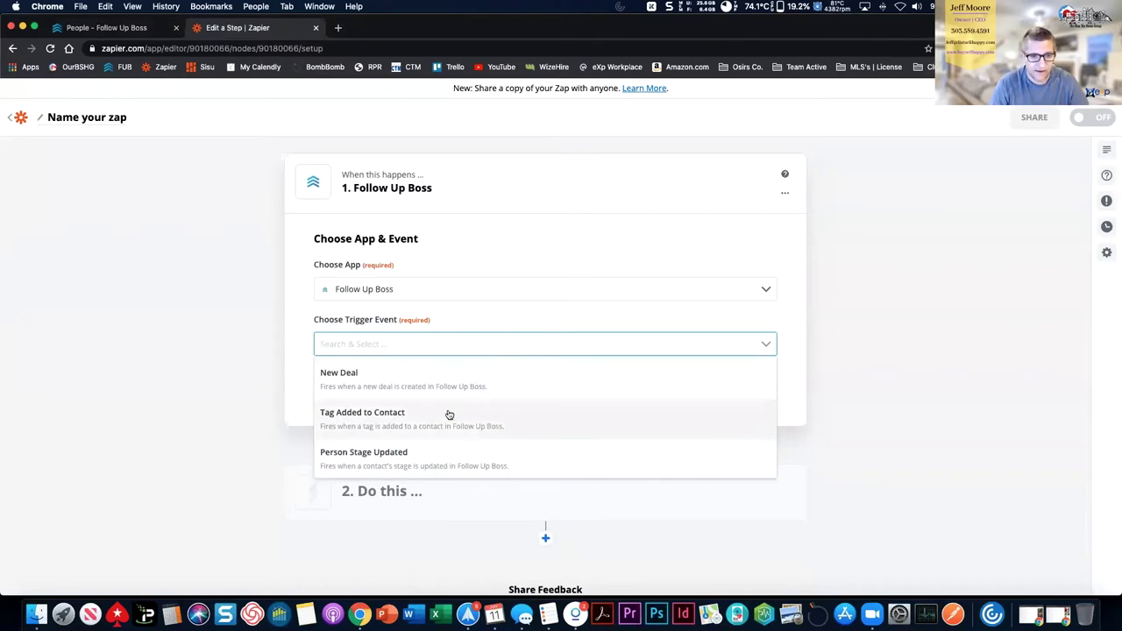
{"action": "left_click", "coordinate": [449, 414]}
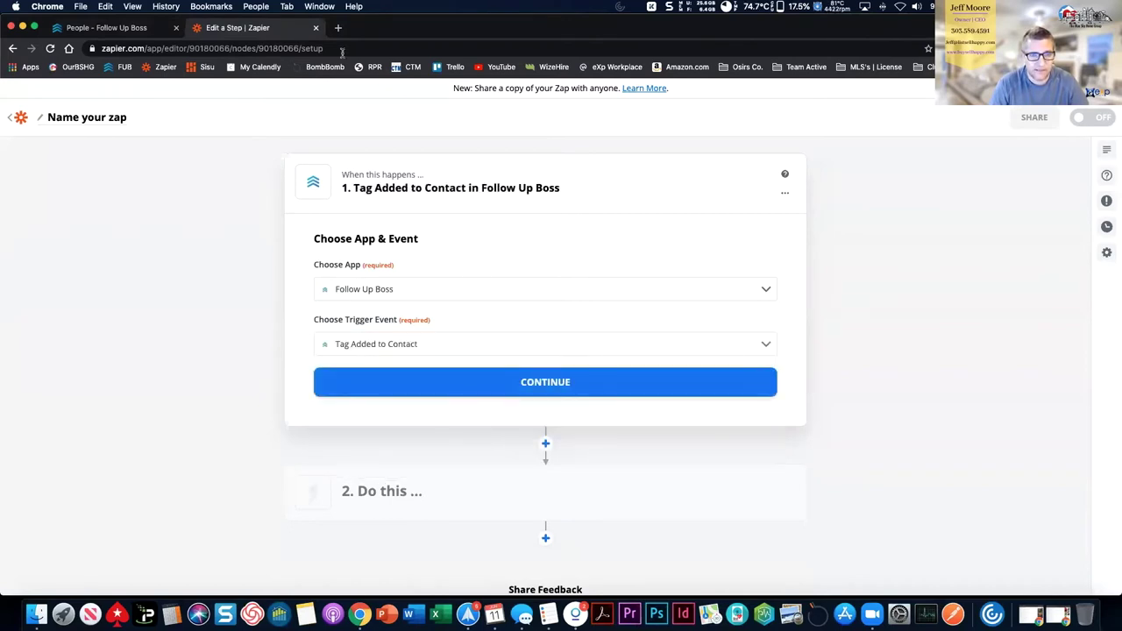
Review the existing tags in the Follow Up Boss admin area and return to the zap in Zapier
{"action": "left_click", "coordinate": [151, 29]}
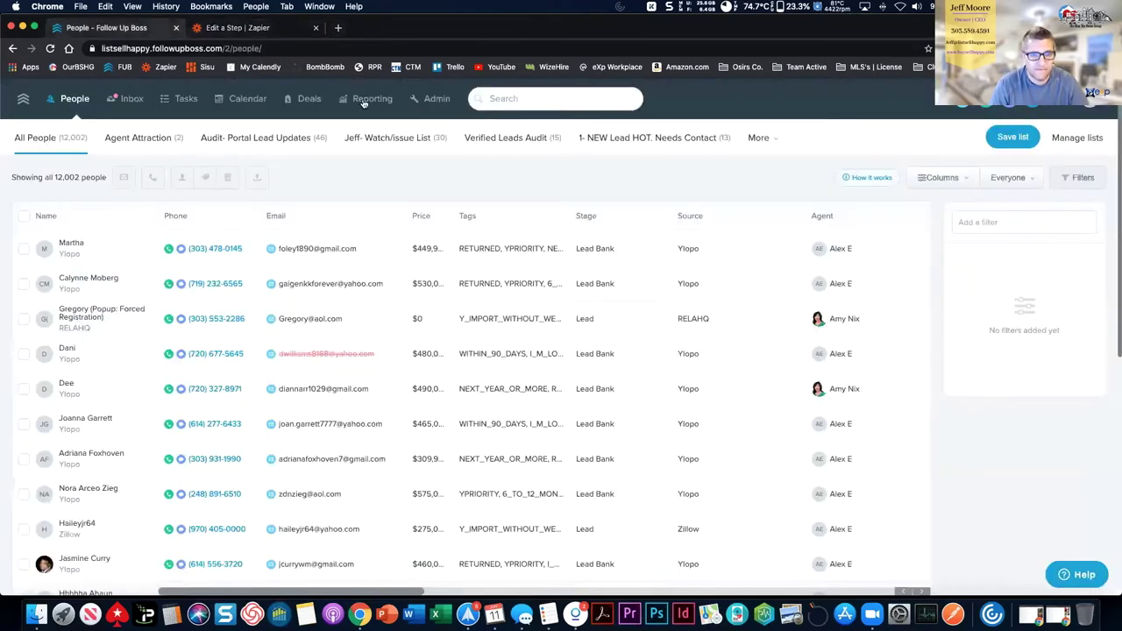
{"action": "left_click", "coordinate": [434, 99]}
{"action": "left_click", "coordinate": [807, 140]}
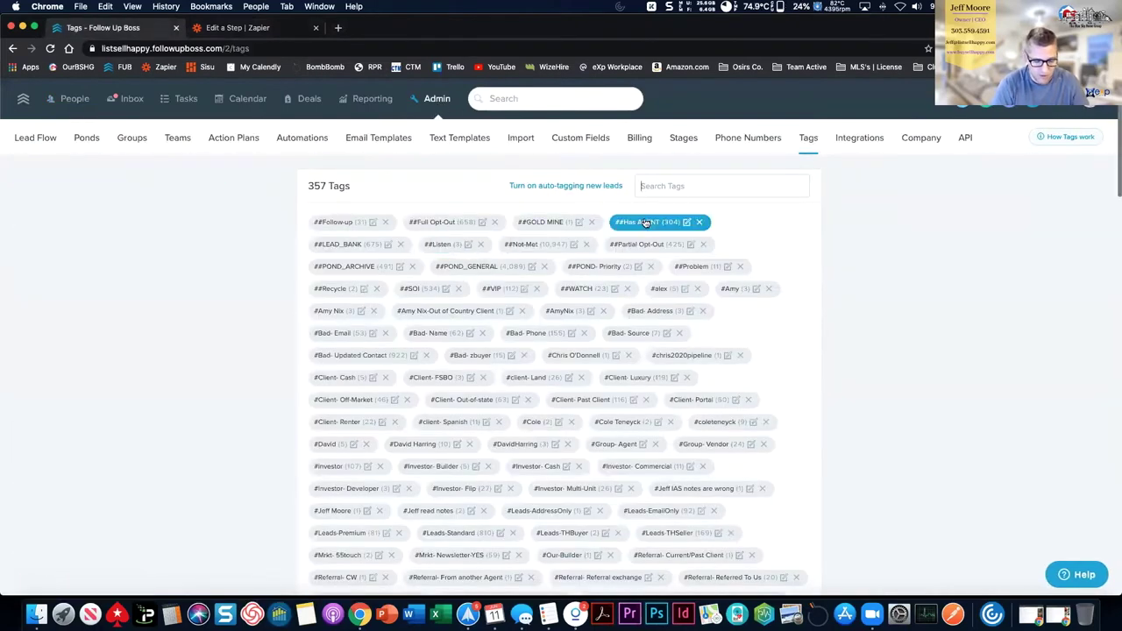
{"action": "left_click", "coordinate": [289, 27]}
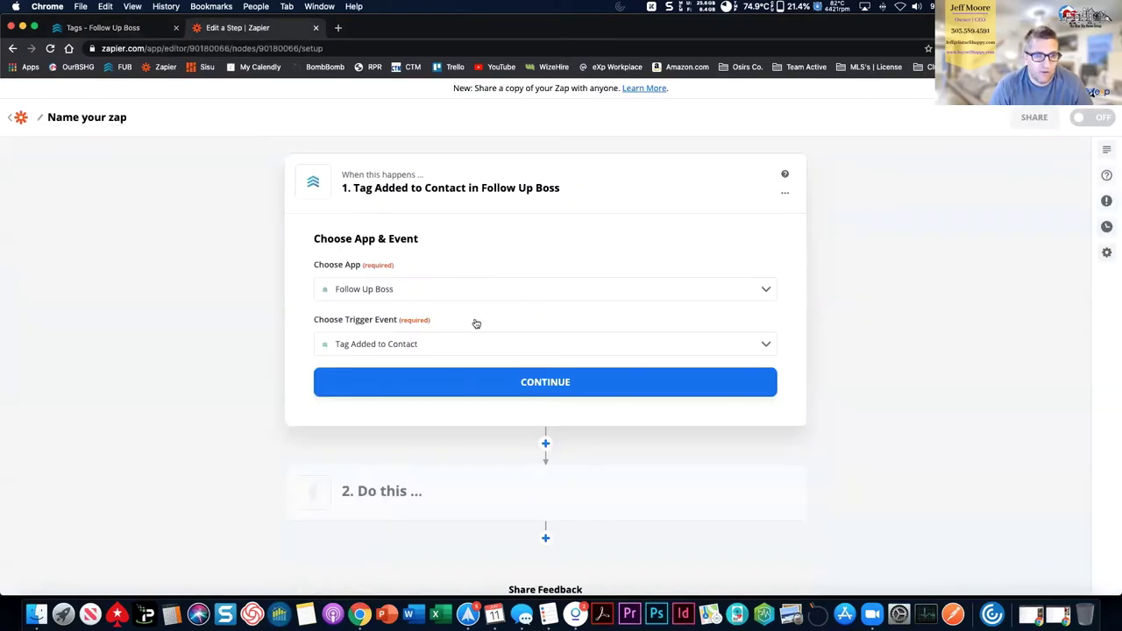
Select the connected Follow Up Boss account for the trigger and proceed to its tag name setting
{"action": "left_click", "coordinate": [451, 383]}
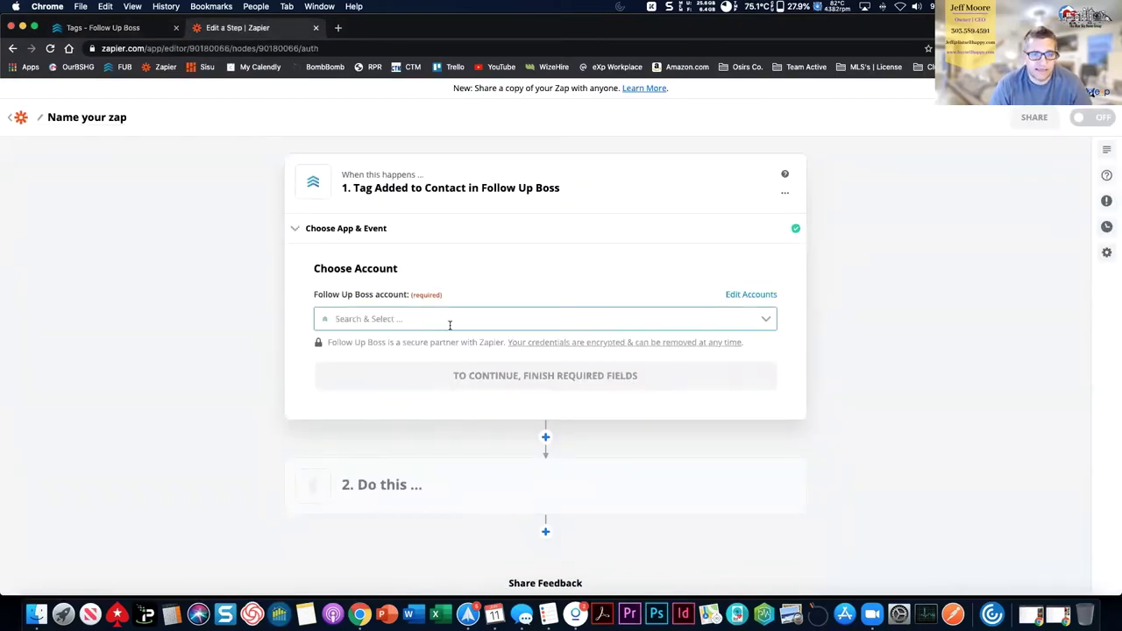
{"action": "left_click", "coordinate": [450, 320]}
{"action": "left_click", "coordinate": [445, 342]}
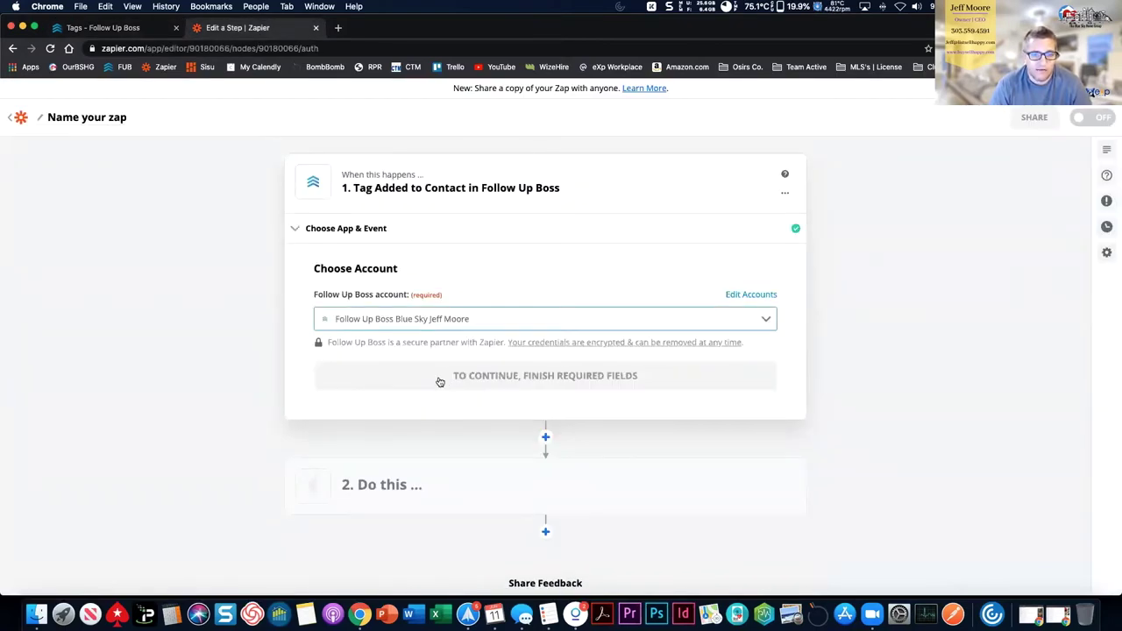
{"action": "left_click", "coordinate": [440, 381]}
{"action": "left_click", "coordinate": [409, 343]}
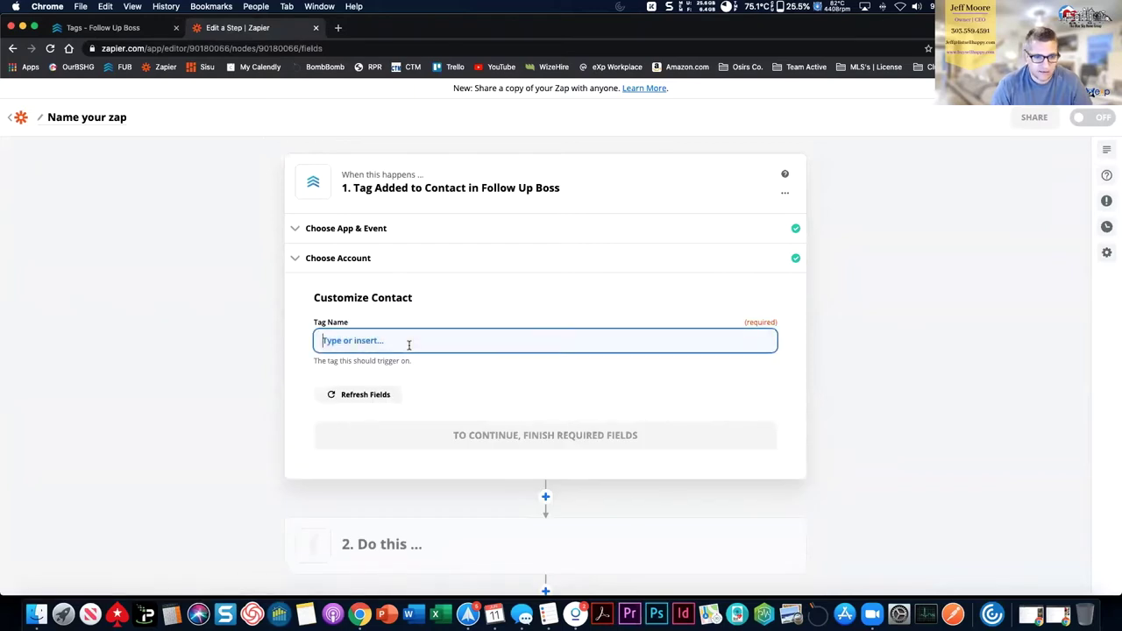
{"action": "type", "text": "Send"}
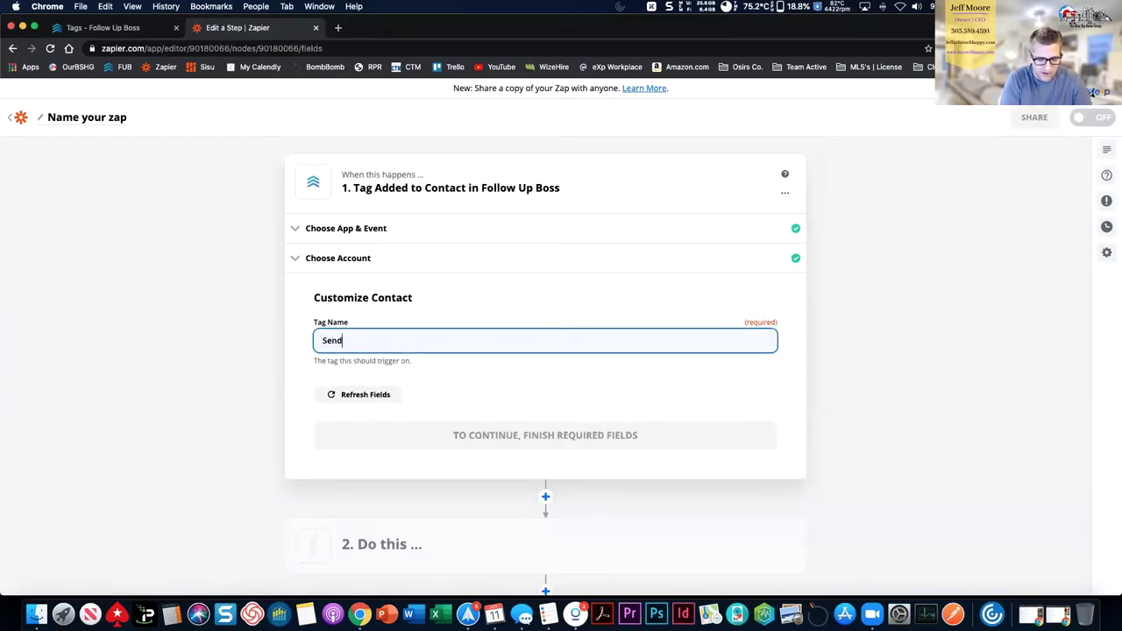
{"action": "type", "text": " mailer"}
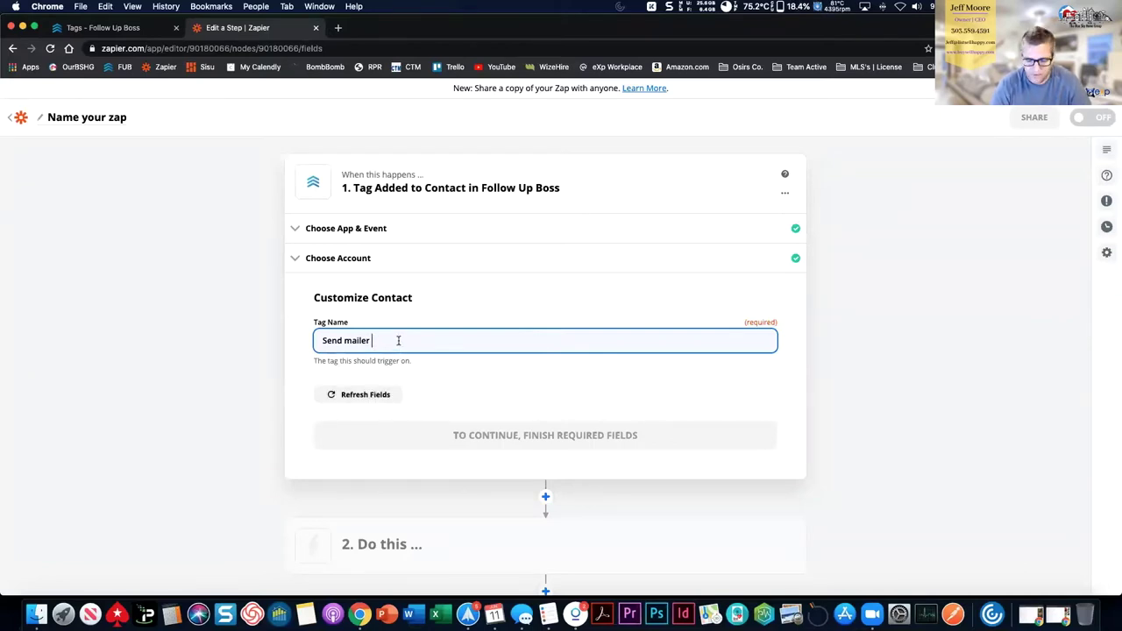
{"action": "key", "text": "Return"}
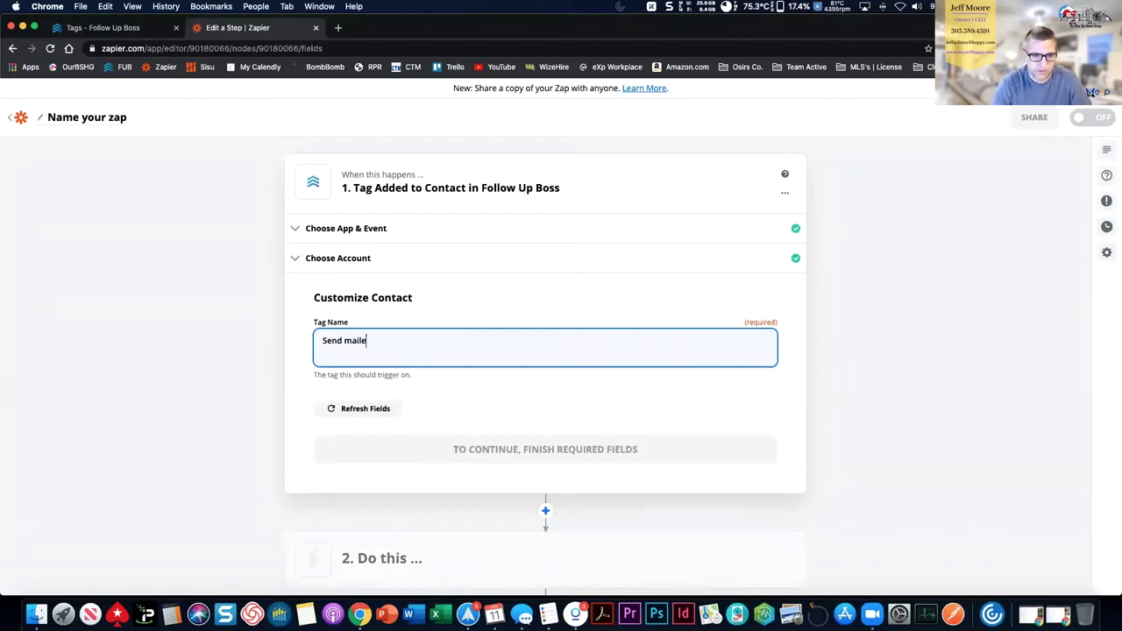
{"action": "key", "text": "BackSpace"}
{"action": "key", "text": "super+a"}
{"action": "key", "text": "BackSpace"}
Set the trigger's tag name to "#leads-premium"
{"action": "type", "text": "#leads"}
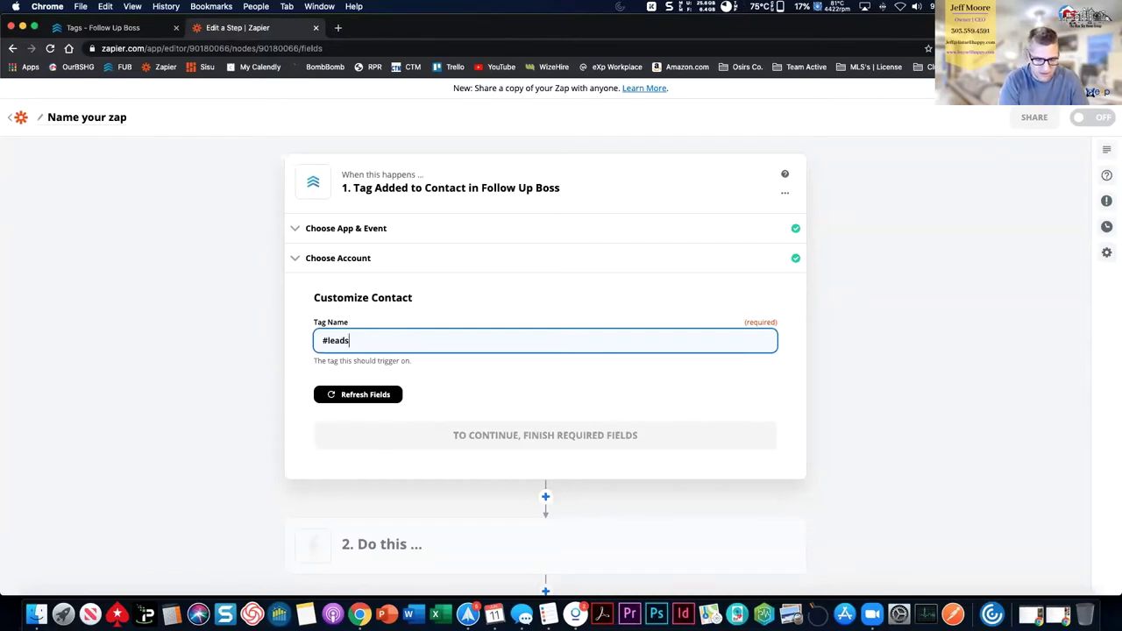
{"action": "key", "text": "super+a"}
{"action": "key", "text": "Right"}
{"action": "key", "text": "BackSpace"}
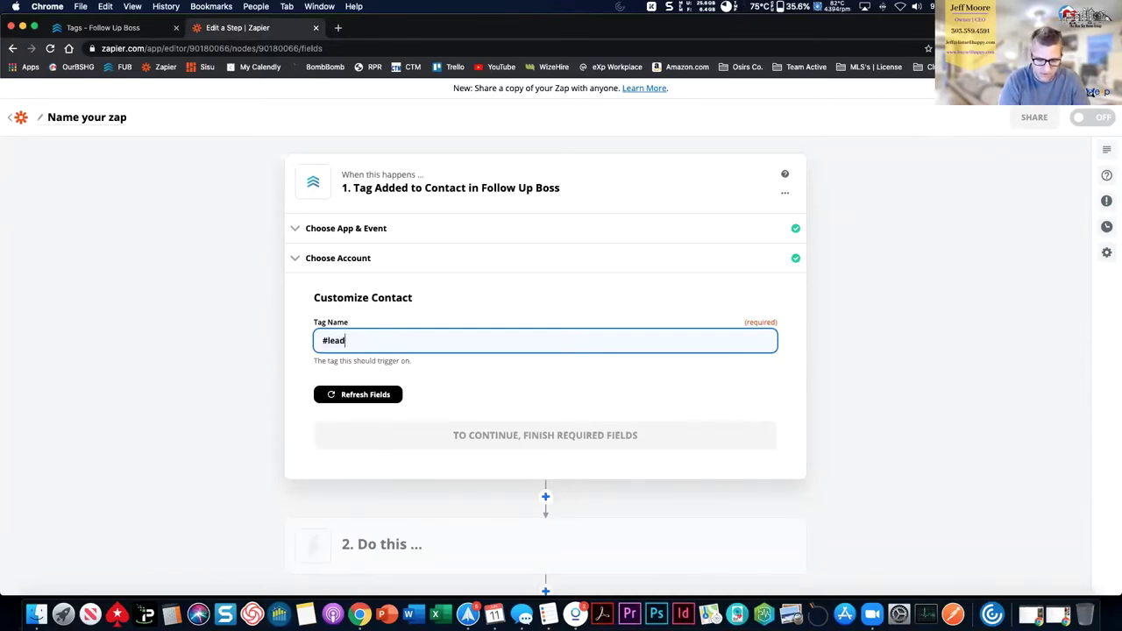
{"action": "type", "text": "s-premium"}
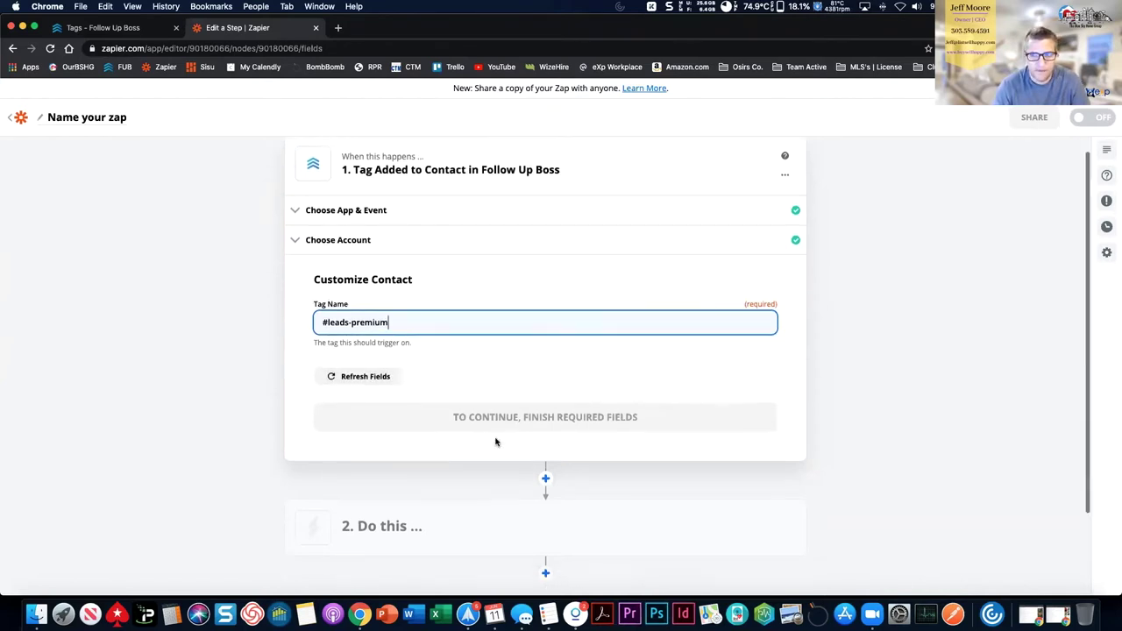
Set the zap's second step to the thanks.io app with the Send Postcard action event
{"action": "scroll", "coordinate": [494, 441], "scroll_direction": "down", "scroll_amount": 3}
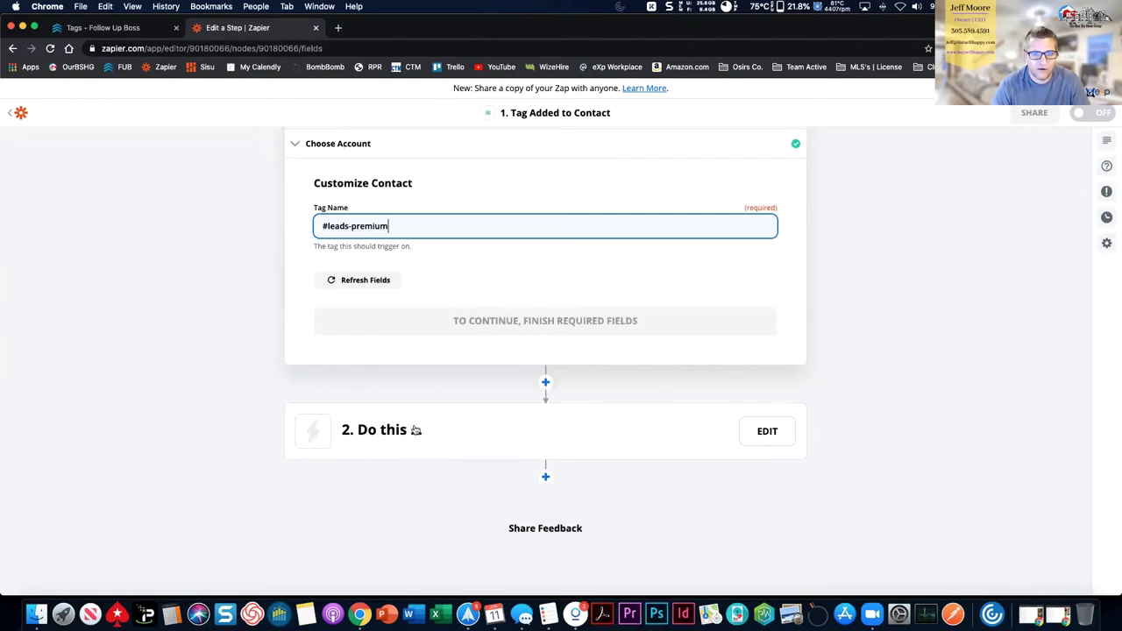
{"action": "left_click", "coordinate": [403, 436]}
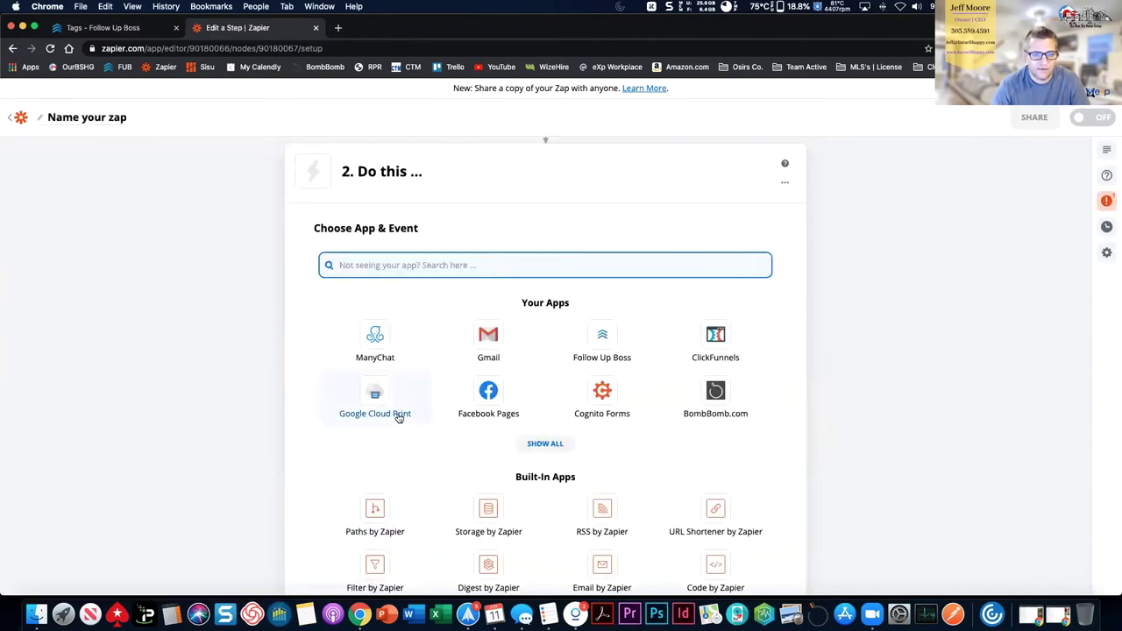
{"action": "left_click", "coordinate": [545, 443]}
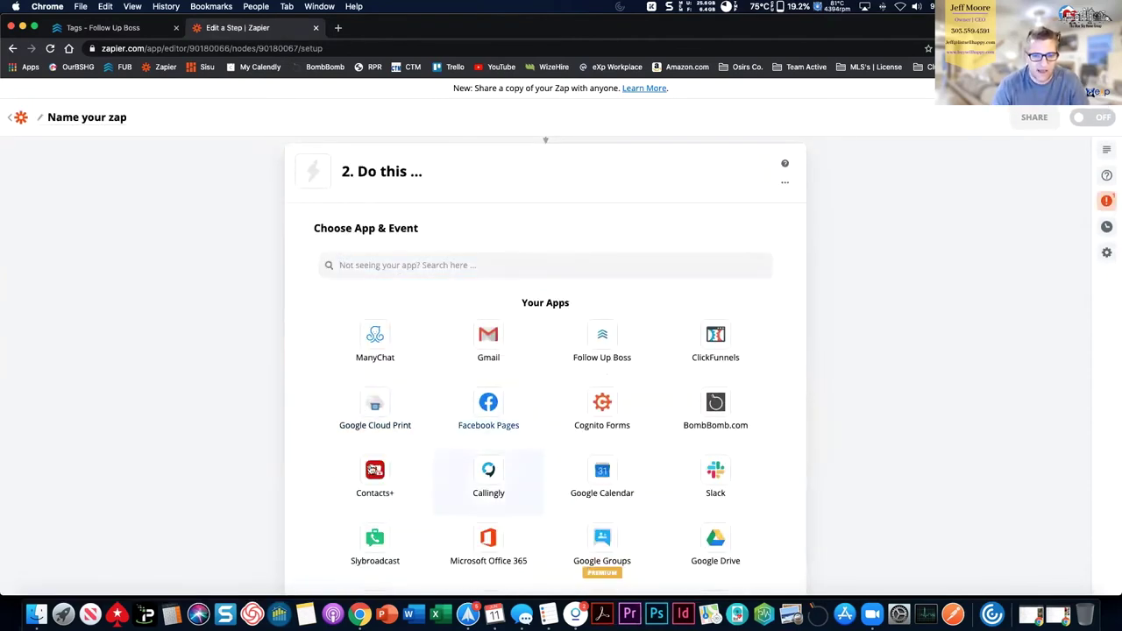
{"action": "scroll", "coordinate": [187, 464], "scroll_direction": "down", "scroll_amount": 3}
{"action": "scroll", "coordinate": [186, 465], "scroll_direction": "up", "scroll_amount": 5}
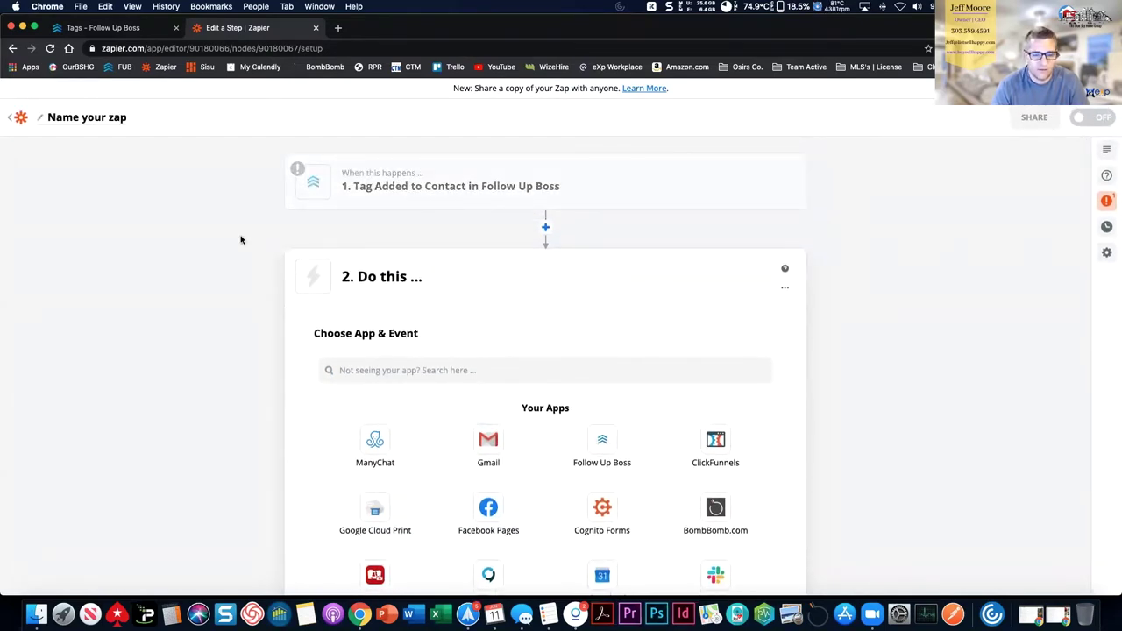
{"action": "scroll", "coordinate": [241, 239], "scroll_direction": "down", "scroll_amount": 3}
{"action": "left_click", "coordinate": [451, 228]}
{"action": "type", "text": "T"}
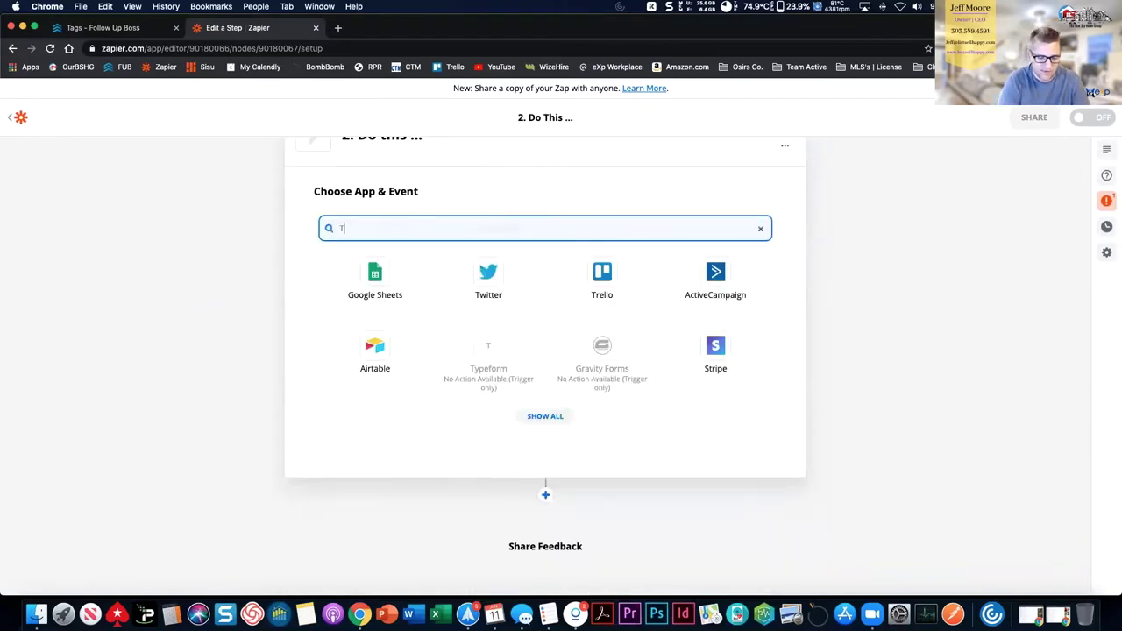
{"action": "type", "text": "hank"}
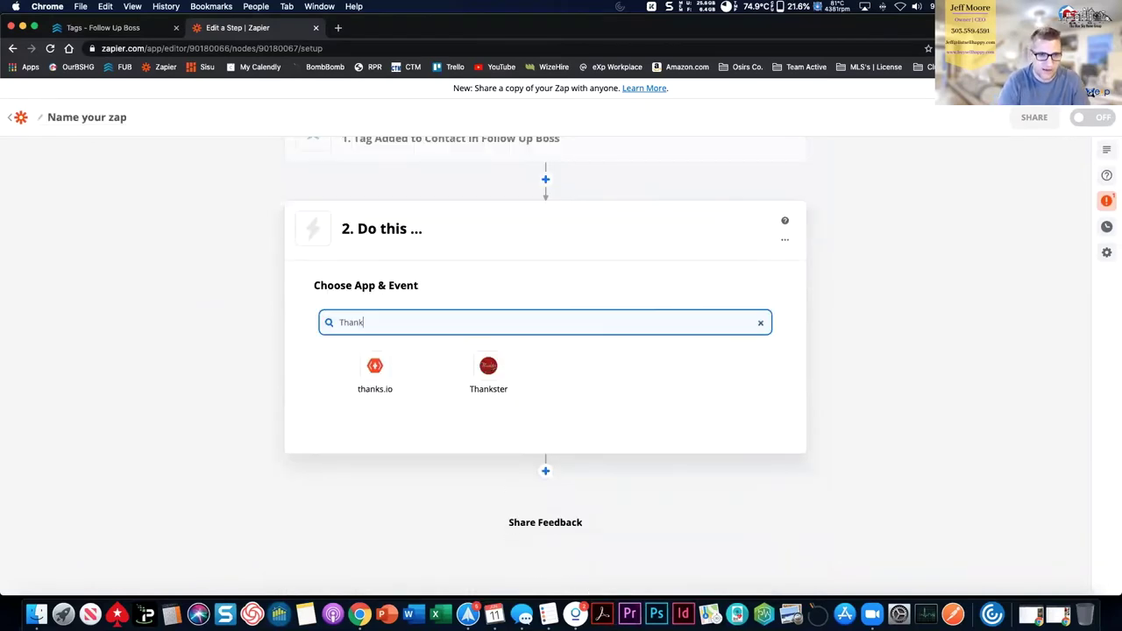
{"action": "left_click", "coordinate": [382, 389]}
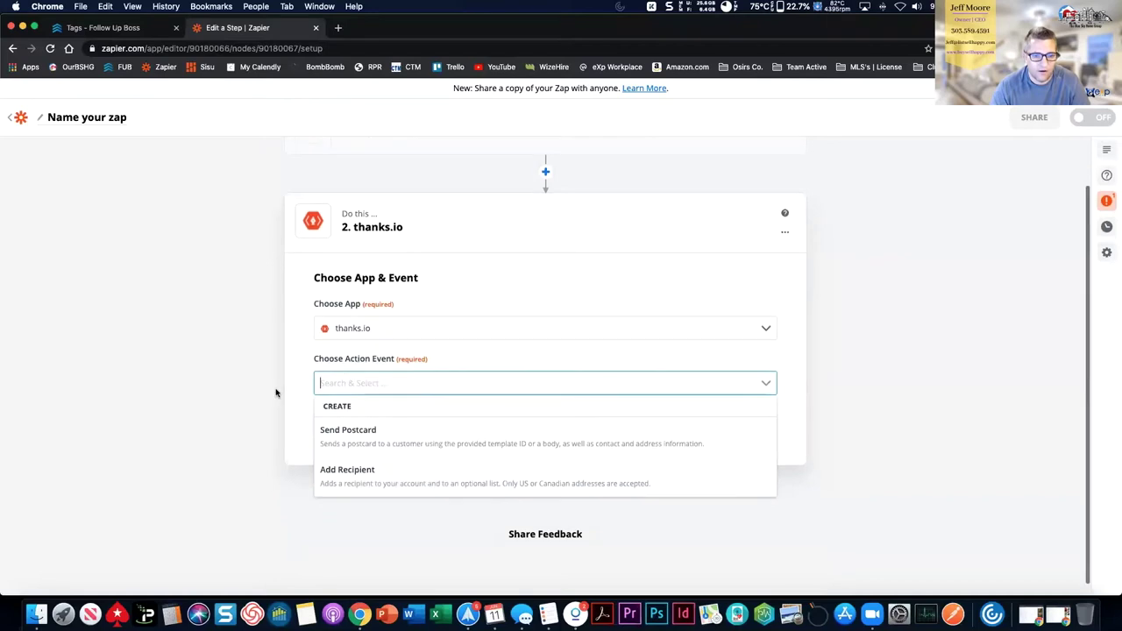
{"action": "left_click", "coordinate": [343, 423]}
Select the connected thanks.io account for the Send Postcard action and proceed to customizing the postcard
{"action": "left_click", "coordinate": [388, 414]}
{"action": "left_click", "coordinate": [369, 352]}
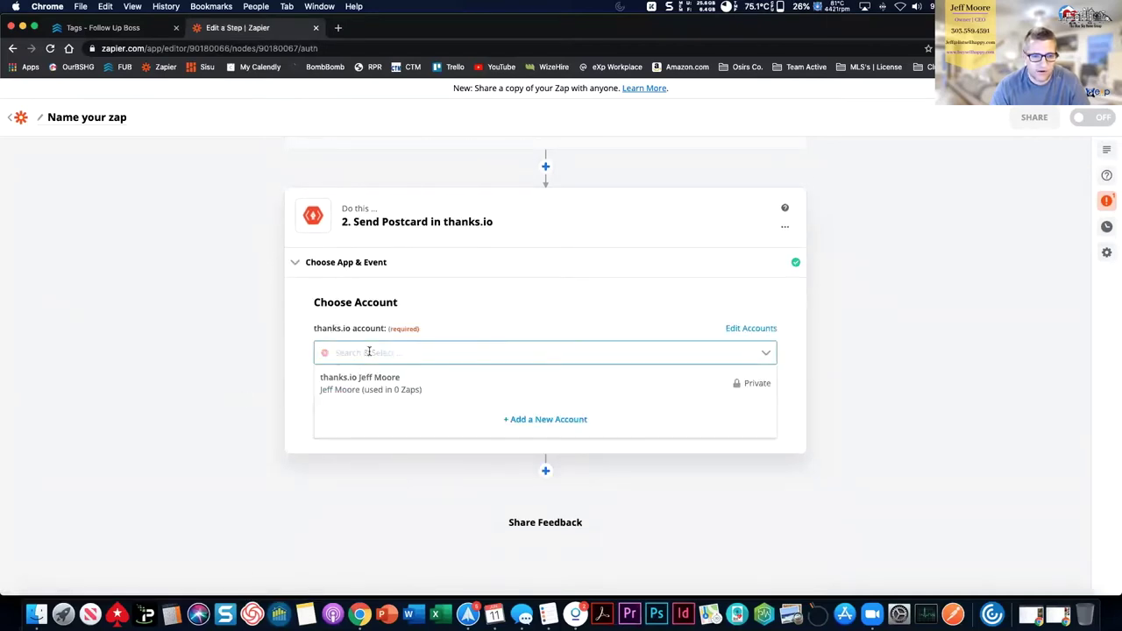
{"action": "left_click", "coordinate": [368, 383]}
{"action": "left_click", "coordinate": [468, 414]}
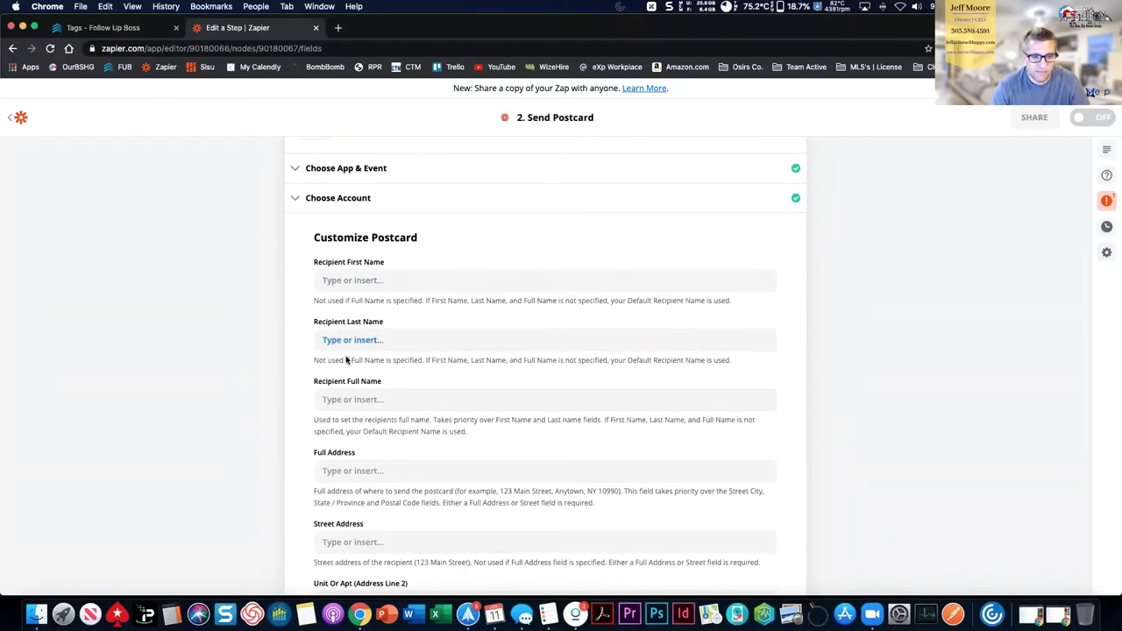
Examine all Follow Up Boss data options insertable into the postcard's Full Address, then close the list without inserting any
{"action": "scroll", "coordinate": [346, 359], "scroll_direction": "down", "scroll_amount": 3}
{"action": "left_click", "coordinate": [375, 338]}
{"action": "scroll", "coordinate": [295, 356], "scroll_direction": "down", "scroll_amount": 2}
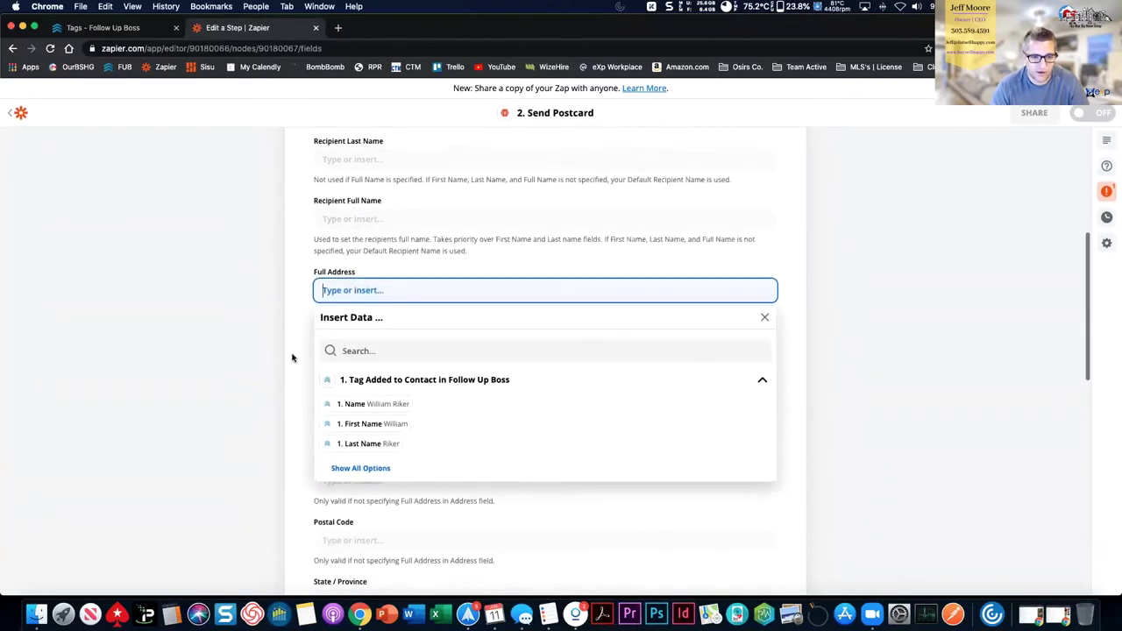
{"action": "left_click", "coordinate": [362, 464]}
{"action": "scroll", "coordinate": [278, 458], "scroll_direction": "down", "scroll_amount": 2}
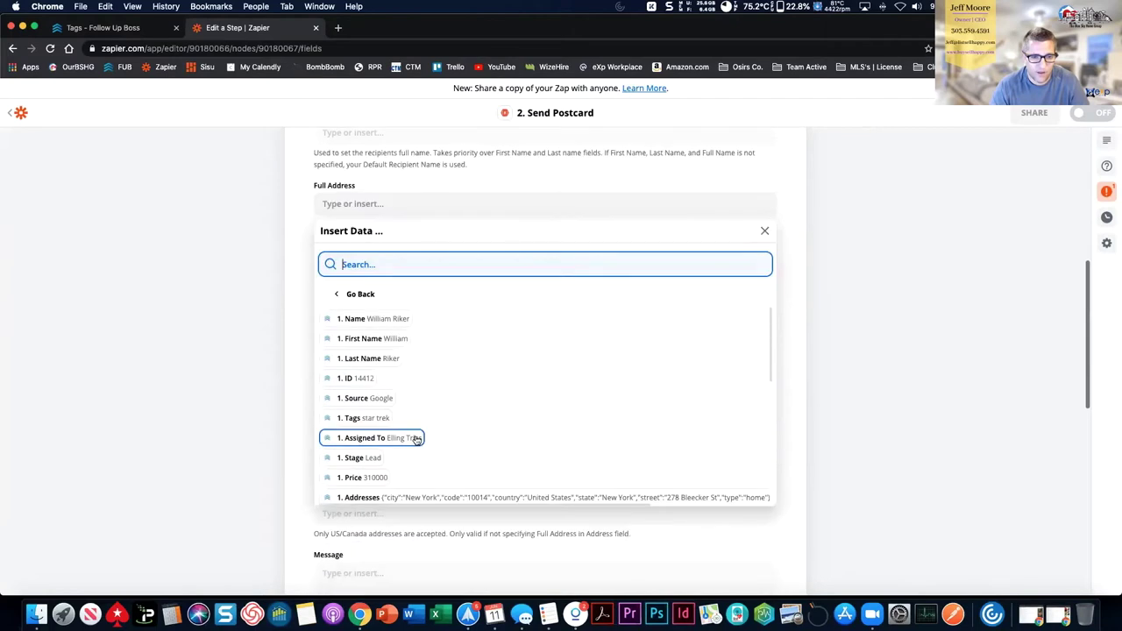
{"action": "scroll", "coordinate": [416, 440], "scroll_direction": "down", "scroll_amount": 4}
{"action": "scroll", "coordinate": [417, 439], "scroll_direction": "down", "scroll_amount": 2}
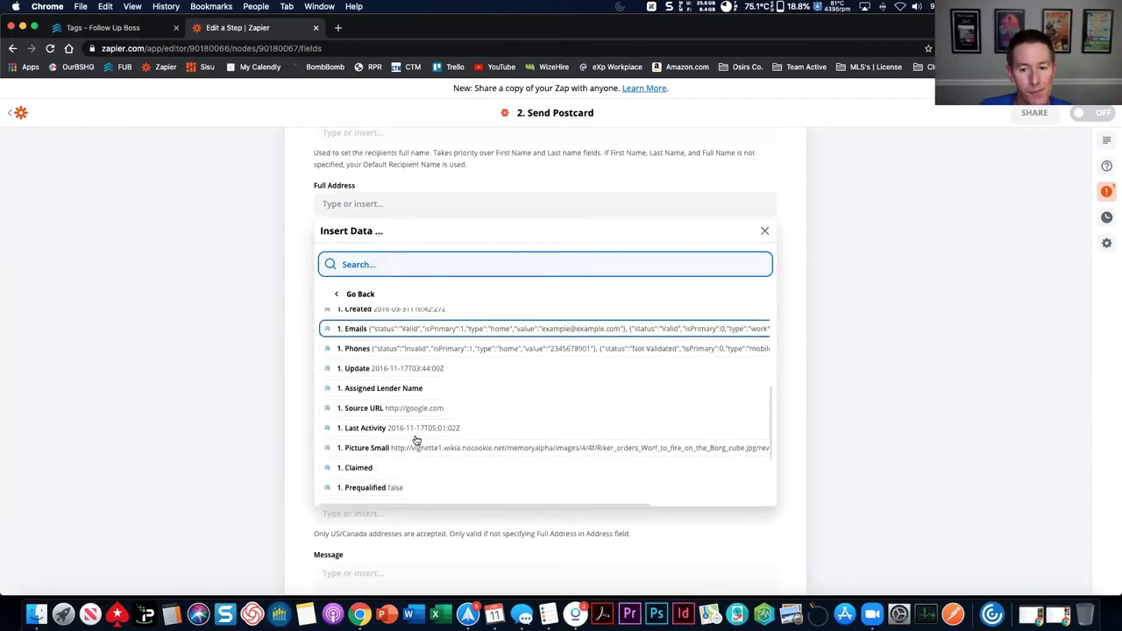
{"action": "left_click", "coordinate": [219, 404]}
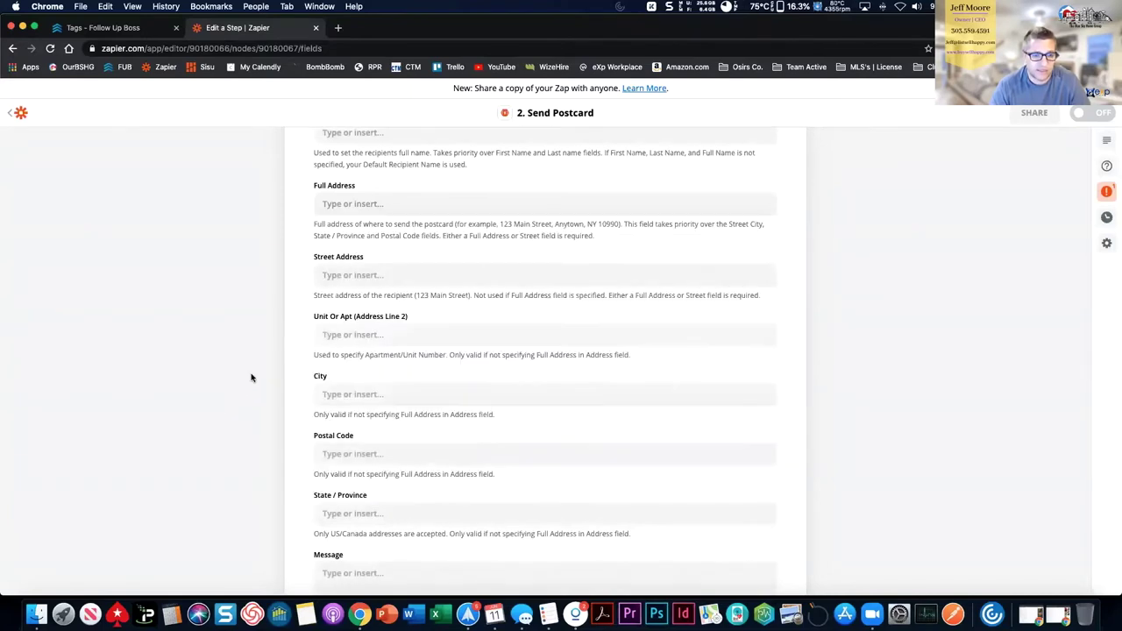
Review the postcard's recipient, address, message and image template fields in the Send Postcard setup
{"action": "scroll", "coordinate": [251, 377], "scroll_direction": "down", "scroll_amount": 5}
{"action": "scroll", "coordinate": [251, 377], "scroll_direction": "down", "scroll_amount": 2}
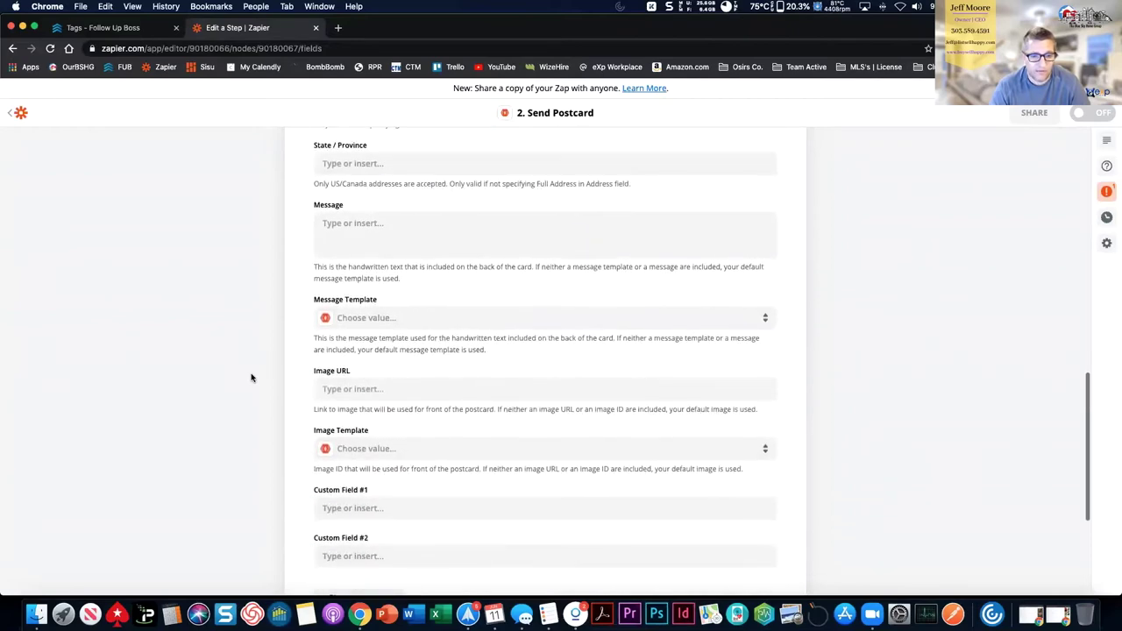
{"action": "scroll", "coordinate": [250, 377], "scroll_direction": "up", "scroll_amount": 6}
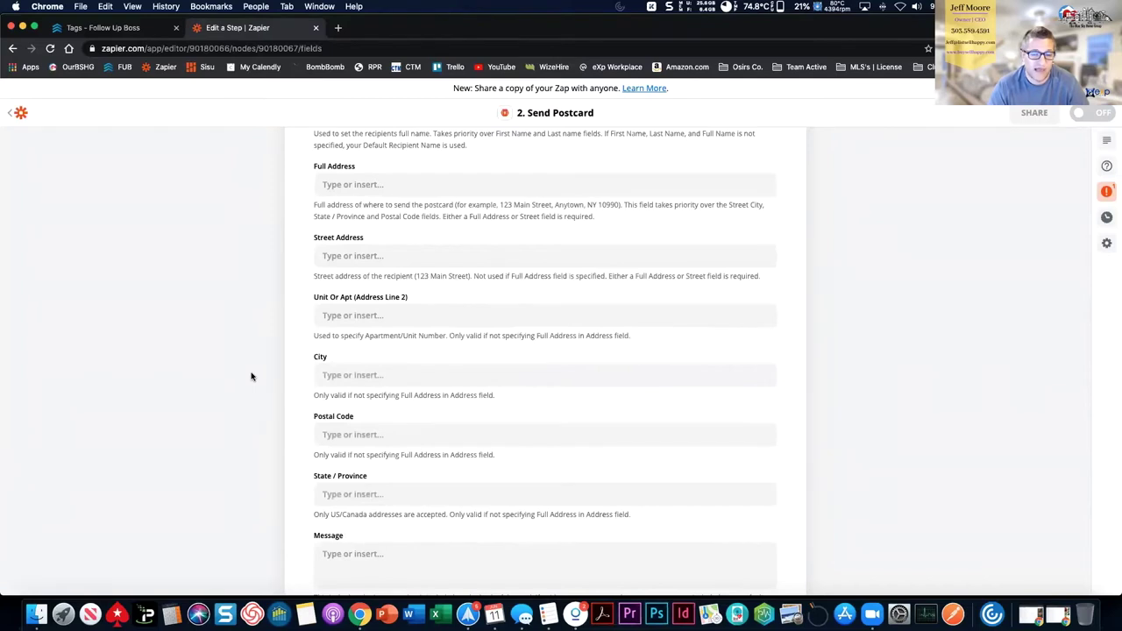
{"action": "scroll", "coordinate": [250, 377], "scroll_direction": "up", "scroll_amount": 8}
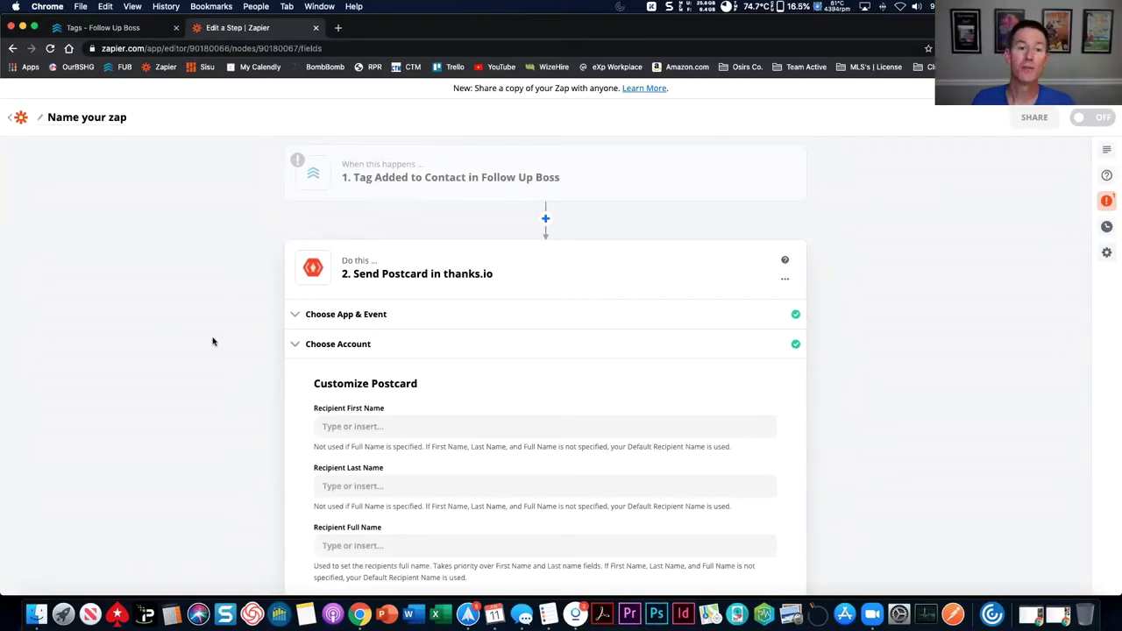
{"action": "scroll", "coordinate": [212, 341], "scroll_direction": "down", "scroll_amount": 2}
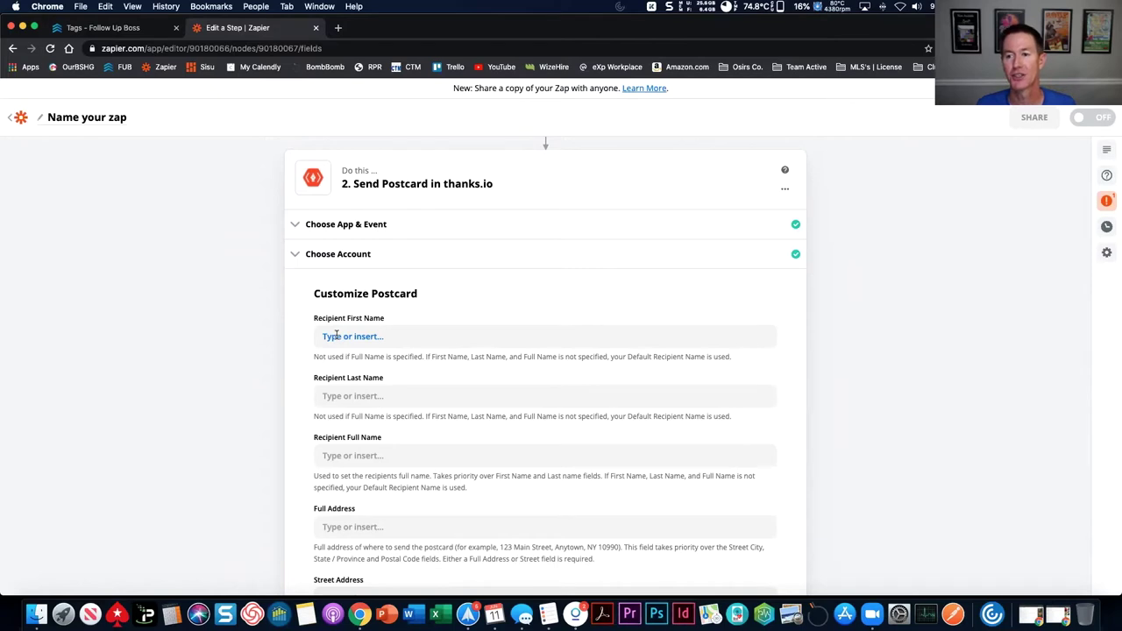
{"action": "scroll", "coordinate": [336, 336], "scroll_direction": "down", "scroll_amount": 6}
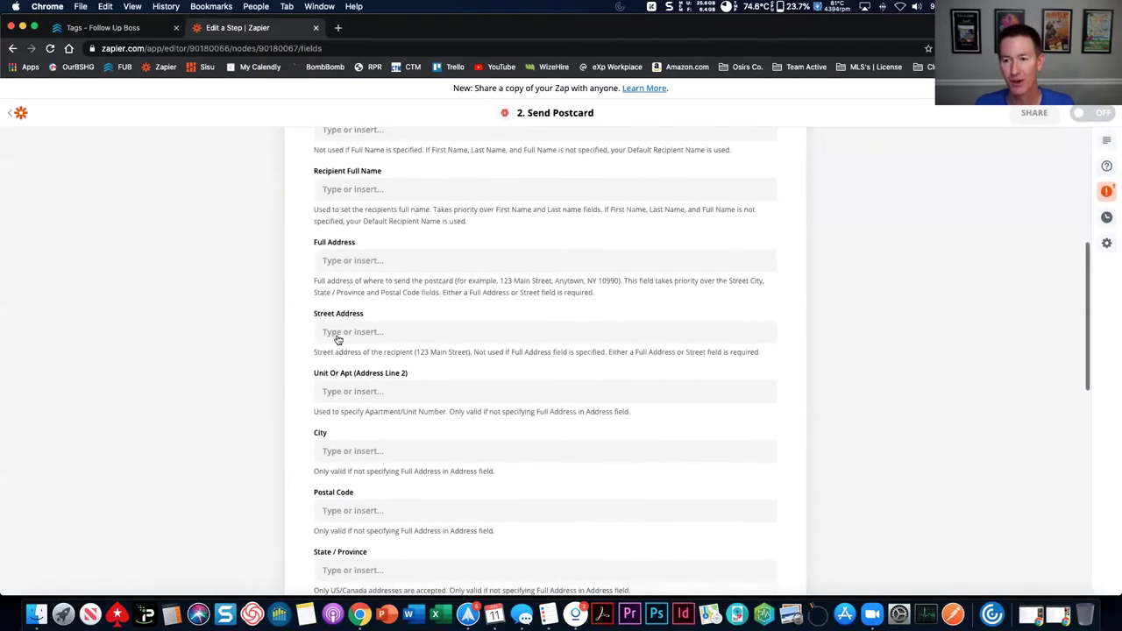
{"action": "left_click", "coordinate": [338, 333]}
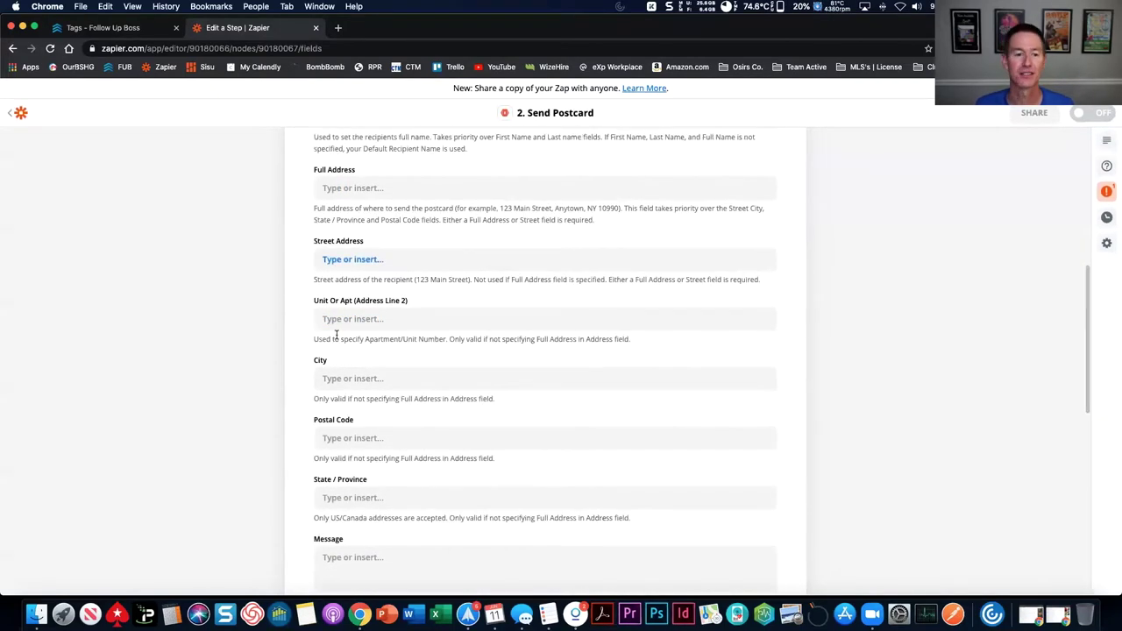
In Follow Up Boss, select everyone in the "1- NEW Lead HOT. Needs Contact" list and view the bulk tag options without applying any
{"action": "left_click", "coordinate": [144, 28]}
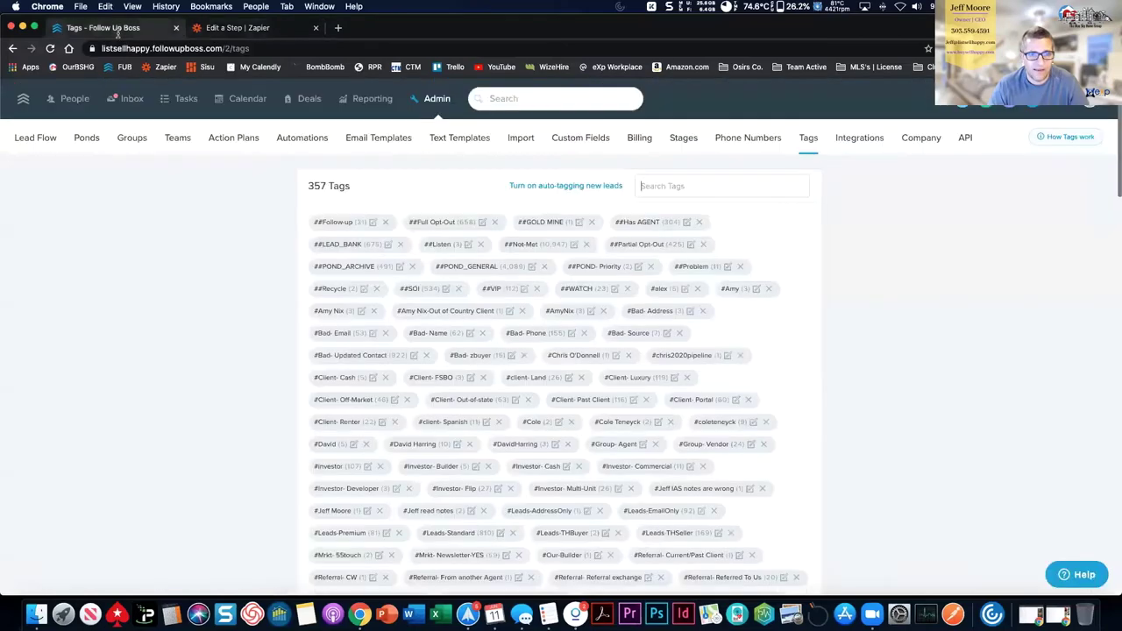
{"action": "left_click", "coordinate": [78, 96]}
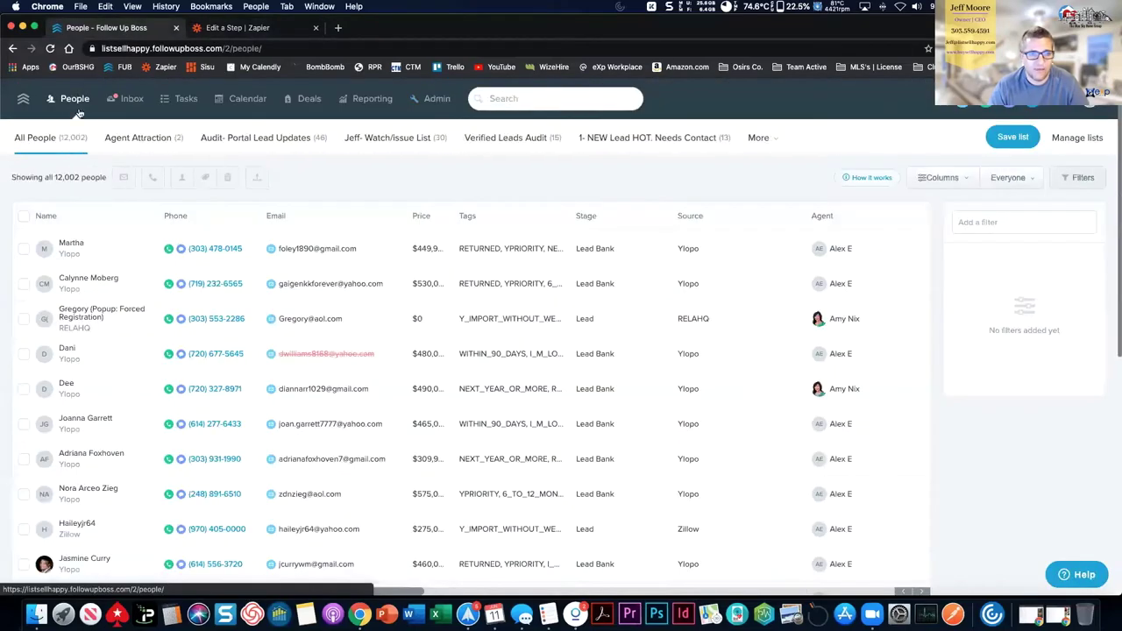
{"action": "left_click", "coordinate": [657, 140]}
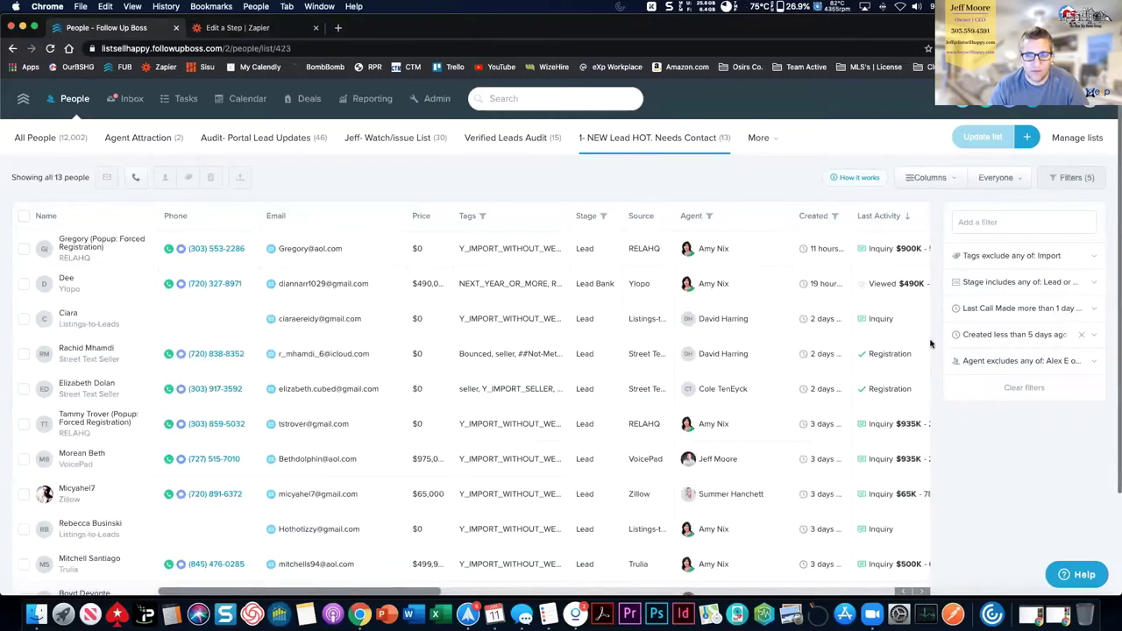
{"action": "left_click", "coordinate": [24, 215]}
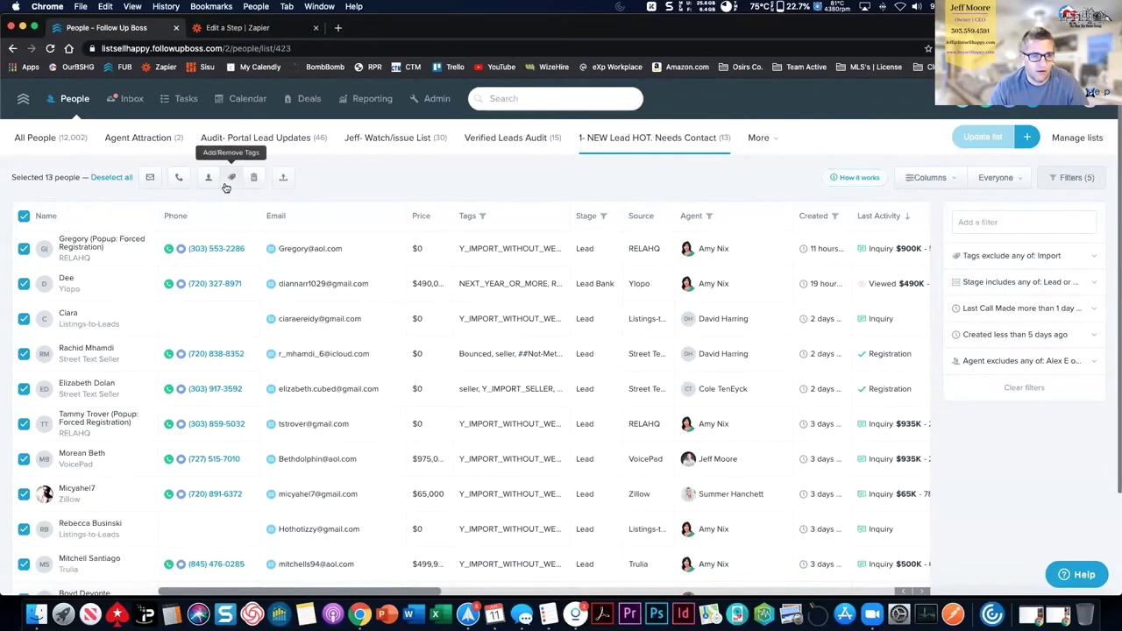
{"action": "left_click", "coordinate": [232, 177]}
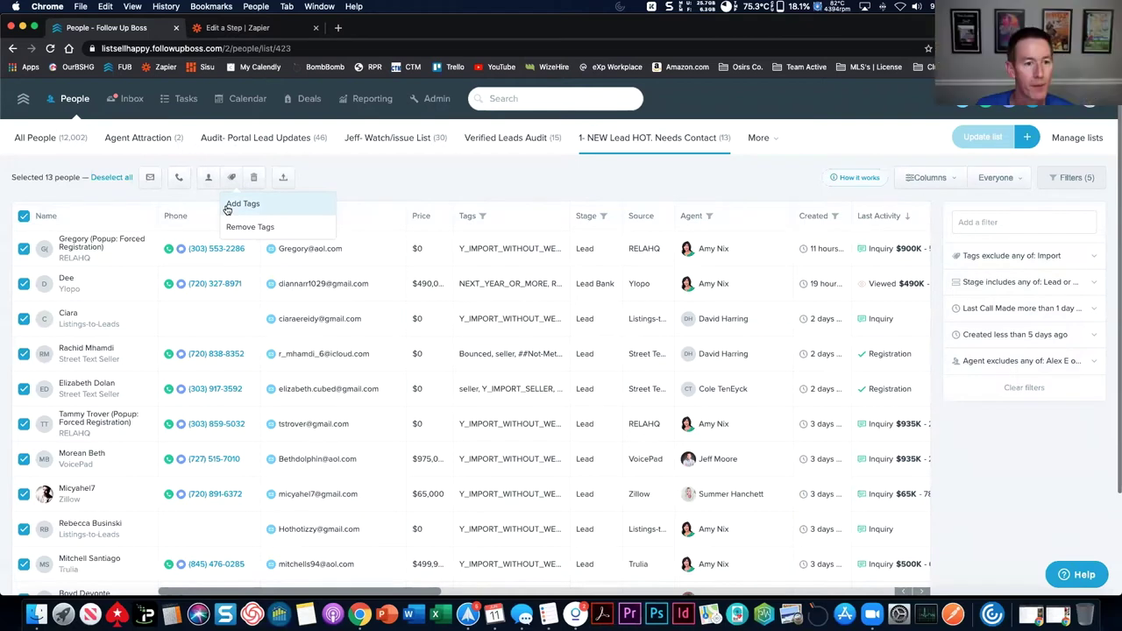
{"action": "left_click", "coordinate": [476, 183]}
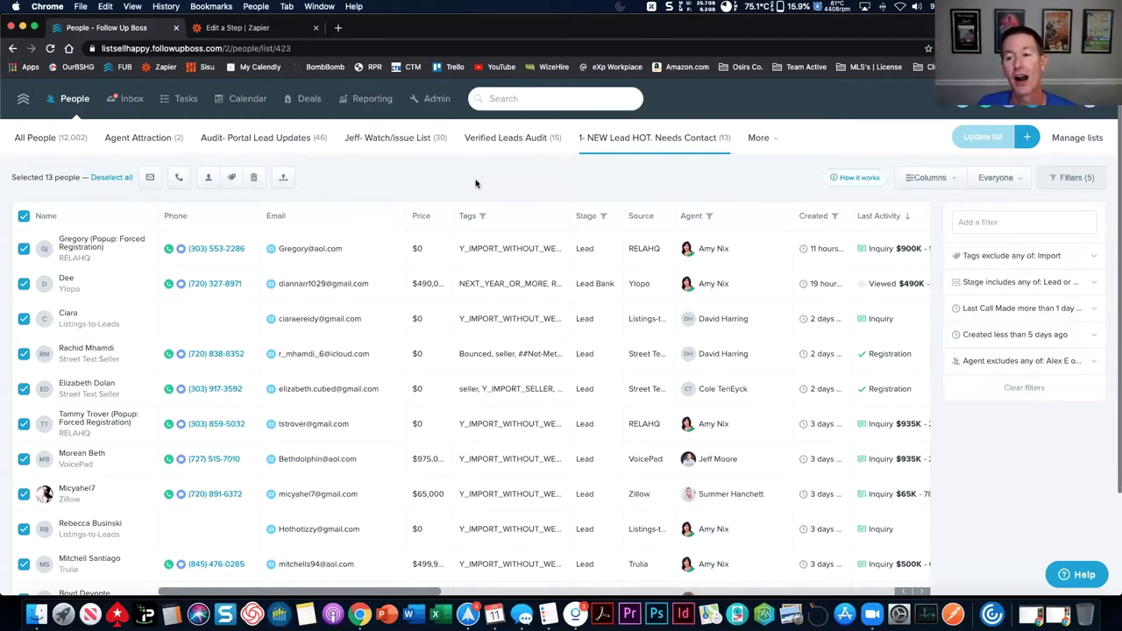
Switch back to Zapier and review the postcard zap from the address fields up to its Tag Added to Contact trigger
{"action": "left_click", "coordinate": [281, 36]}
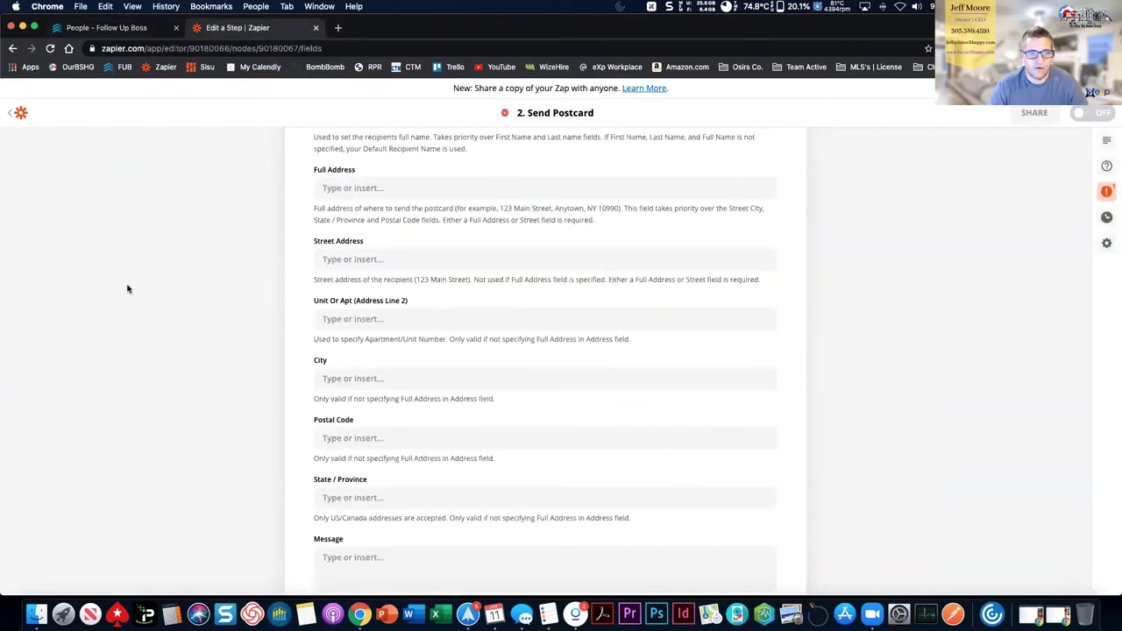
{"action": "scroll", "coordinate": [127, 289], "scroll_direction": "up", "scroll_amount": 2}
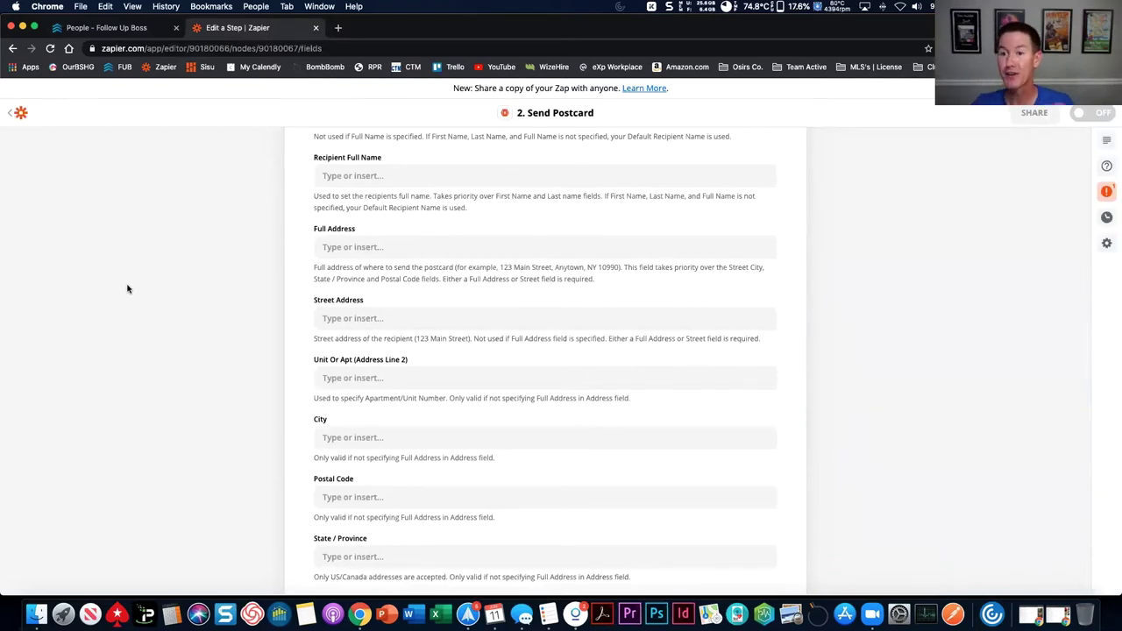
{"action": "scroll", "coordinate": [127, 289], "scroll_direction": "up", "scroll_amount": 6}
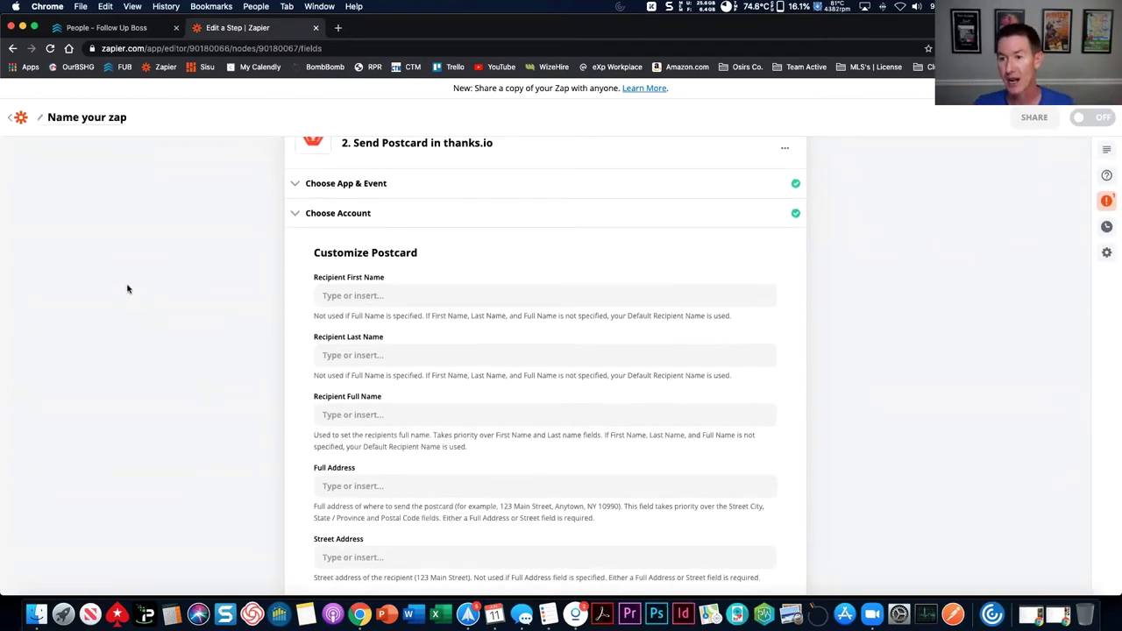
{"action": "scroll", "coordinate": [127, 289], "scroll_direction": "up", "scroll_amount": 4}
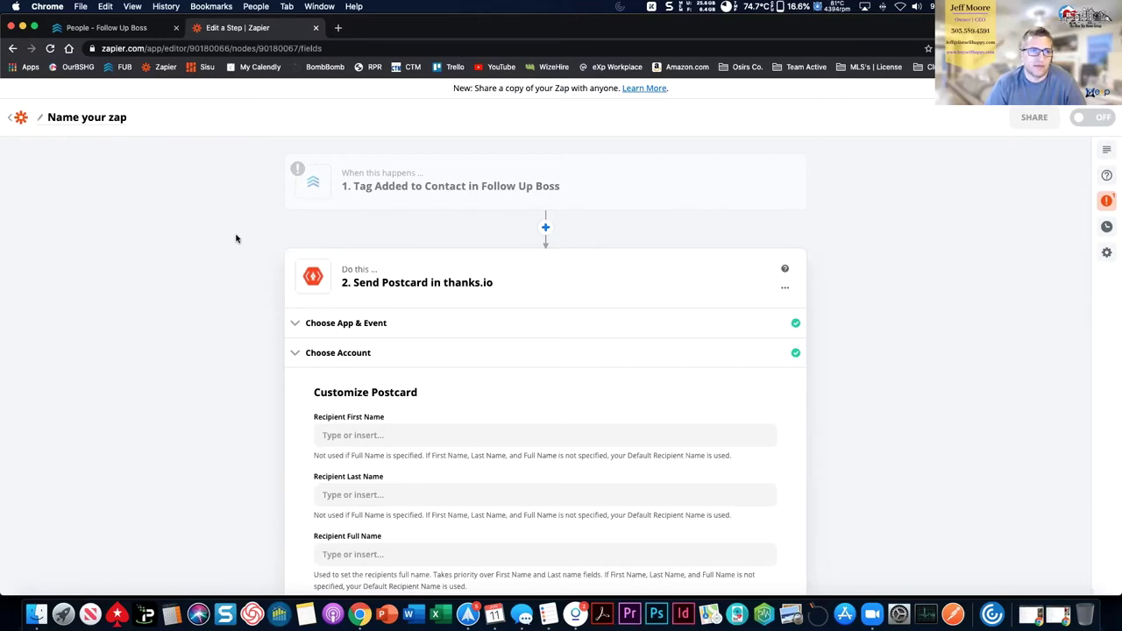
Open the first contact in the Follow Up Boss lead list and view the available Stage options, leaving the stage as it is
{"action": "left_click", "coordinate": [132, 28]}
{"action": "left_click", "coordinate": [121, 261]}
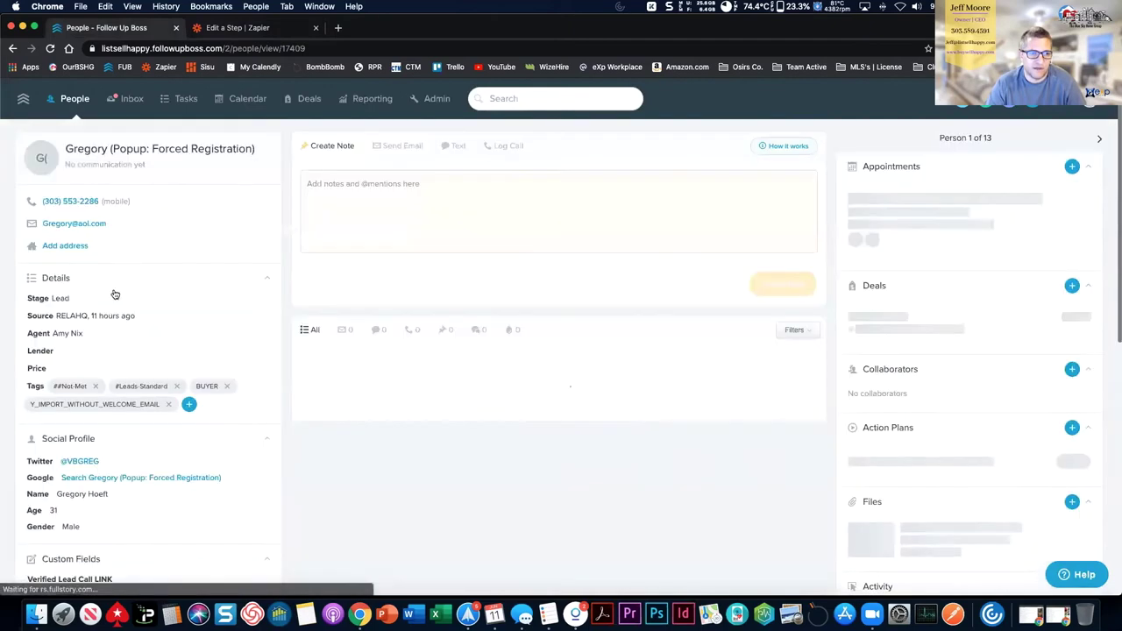
{"action": "left_click", "coordinate": [85, 302]}
{"action": "scroll", "coordinate": [123, 399], "scroll_direction": "down", "scroll_amount": 2}
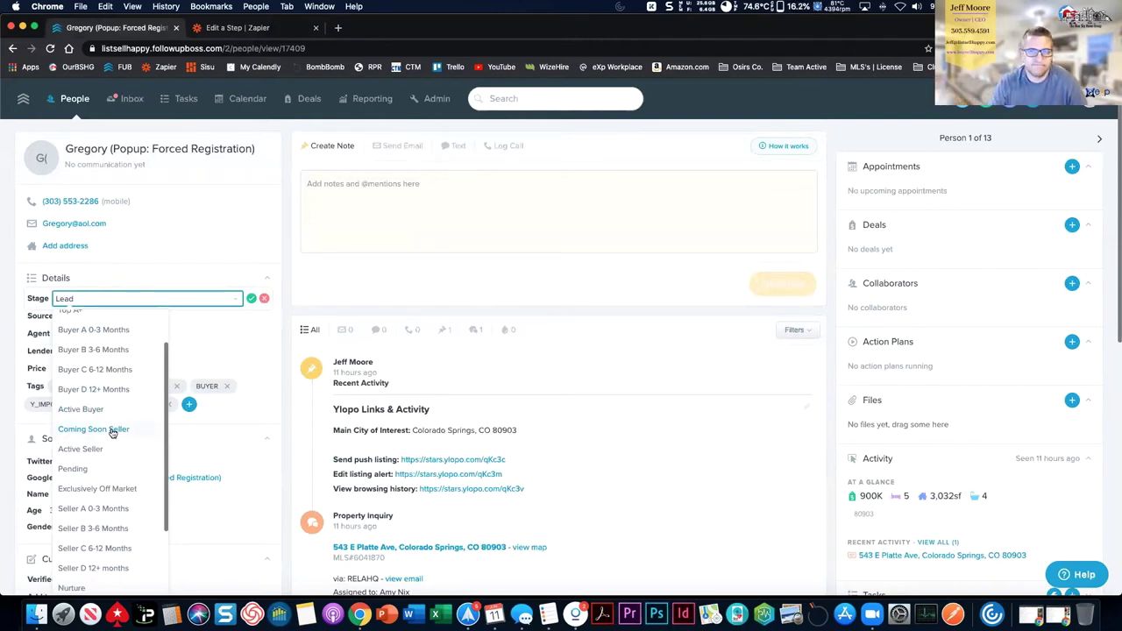
{"action": "left_click", "coordinate": [264, 299]}
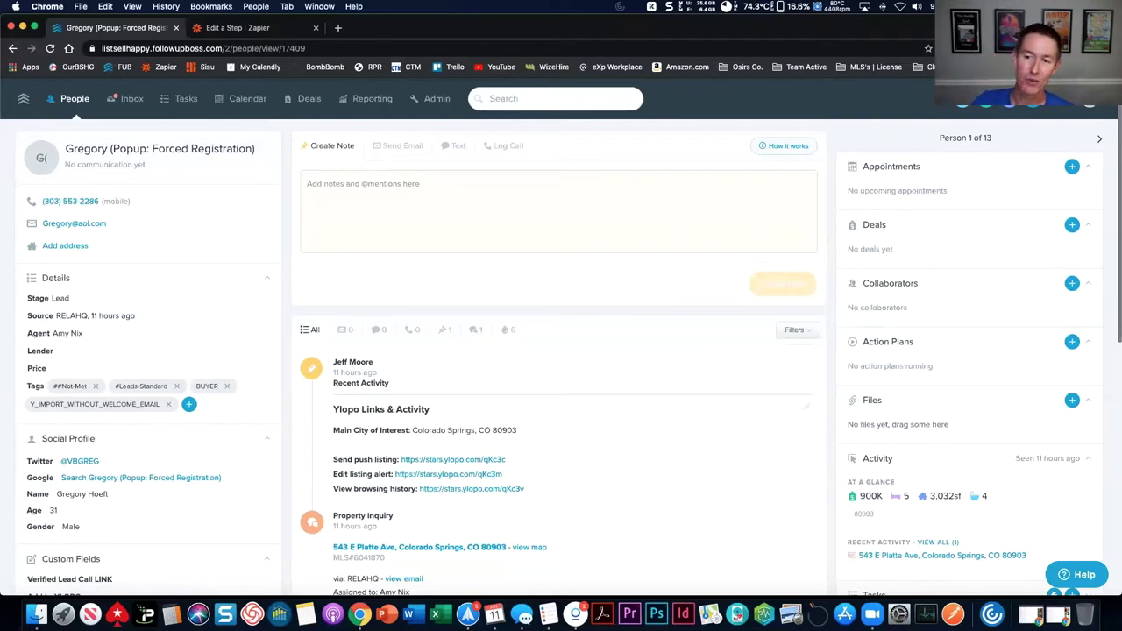
Leave the postcard zap for Zapier's Follow Up Boss folder and open the "Standard and Team Handout Seller 2 WITH CONVERSION MONSTER" zap
{"action": "left_click", "coordinate": [237, 27]}
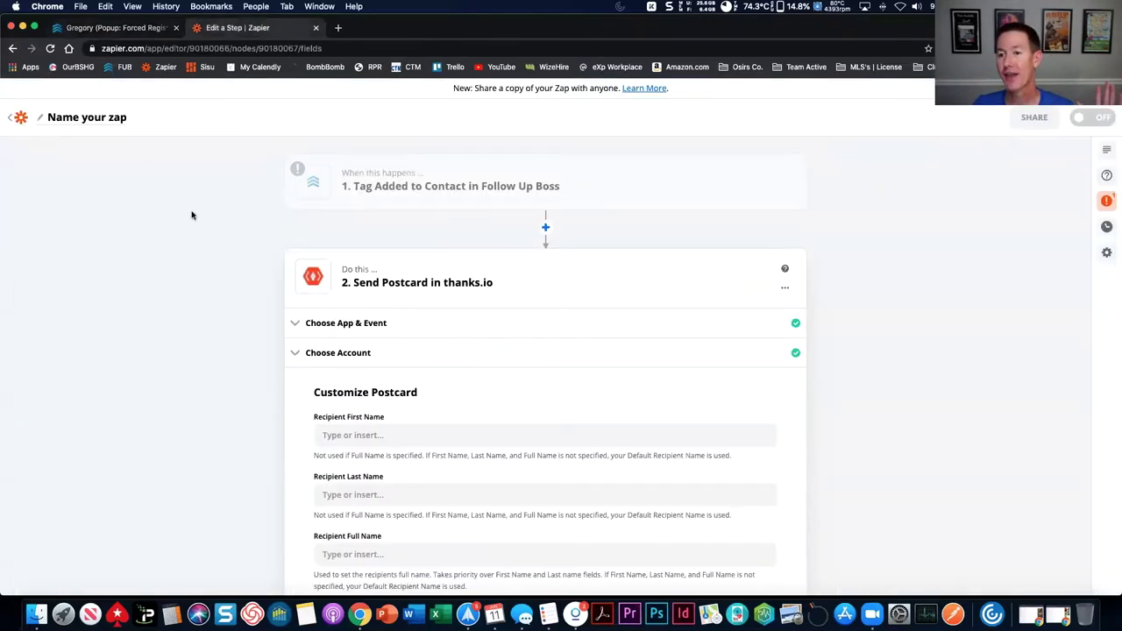
{"action": "left_click", "coordinate": [22, 118]}
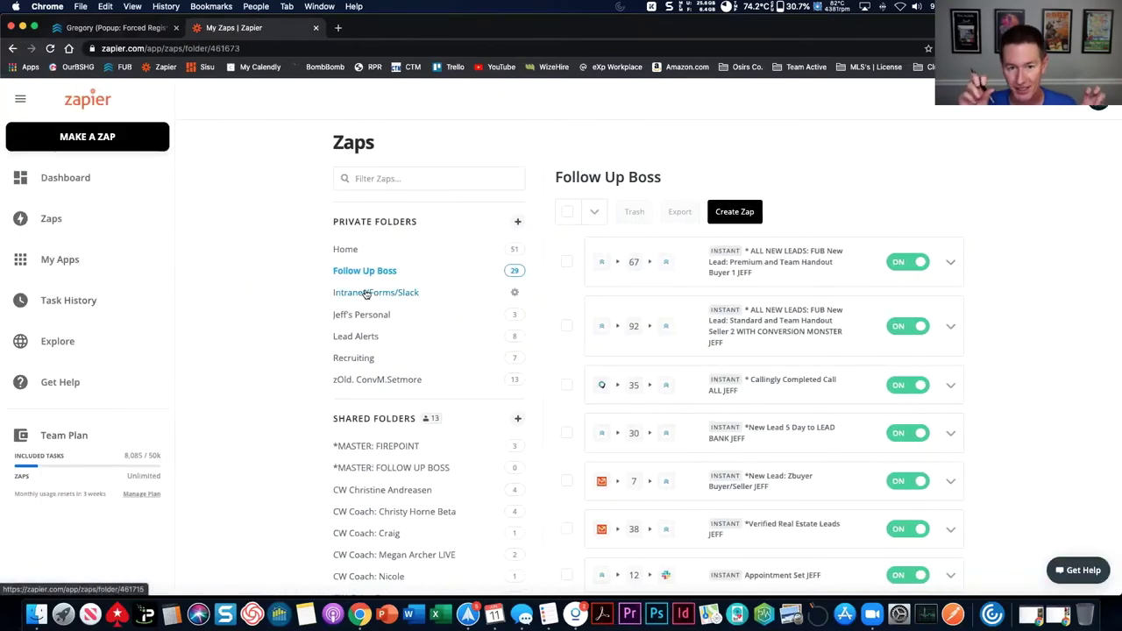
{"action": "scroll", "coordinate": [1022, 355], "scroll_direction": "down", "scroll_amount": 3}
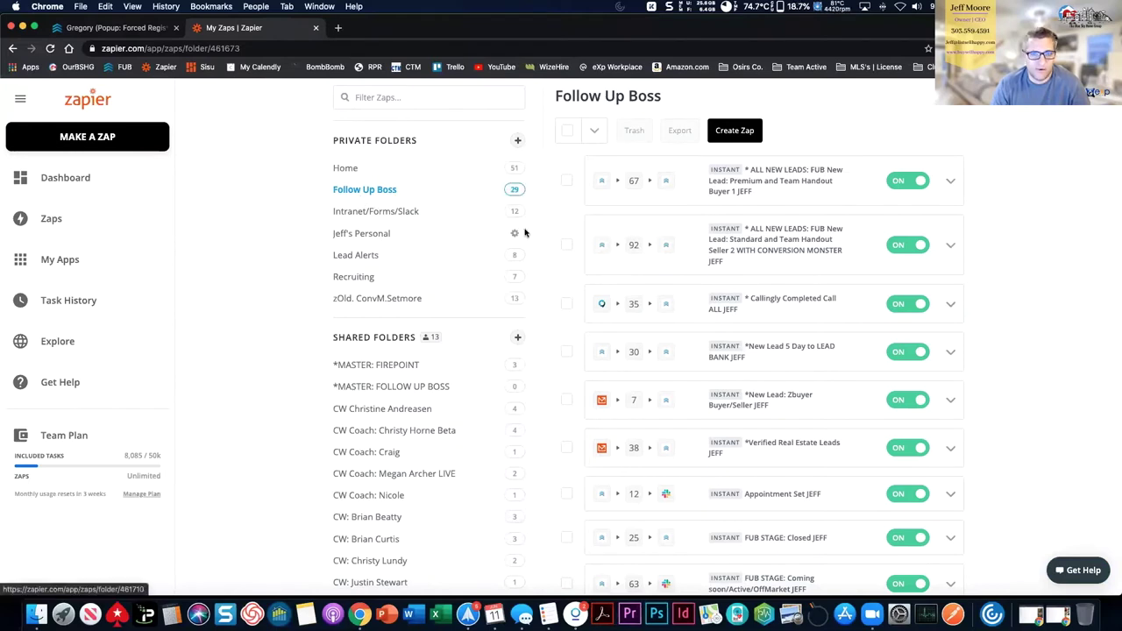
{"action": "scroll", "coordinate": [552, 239], "scroll_direction": "up", "scroll_amount": 2}
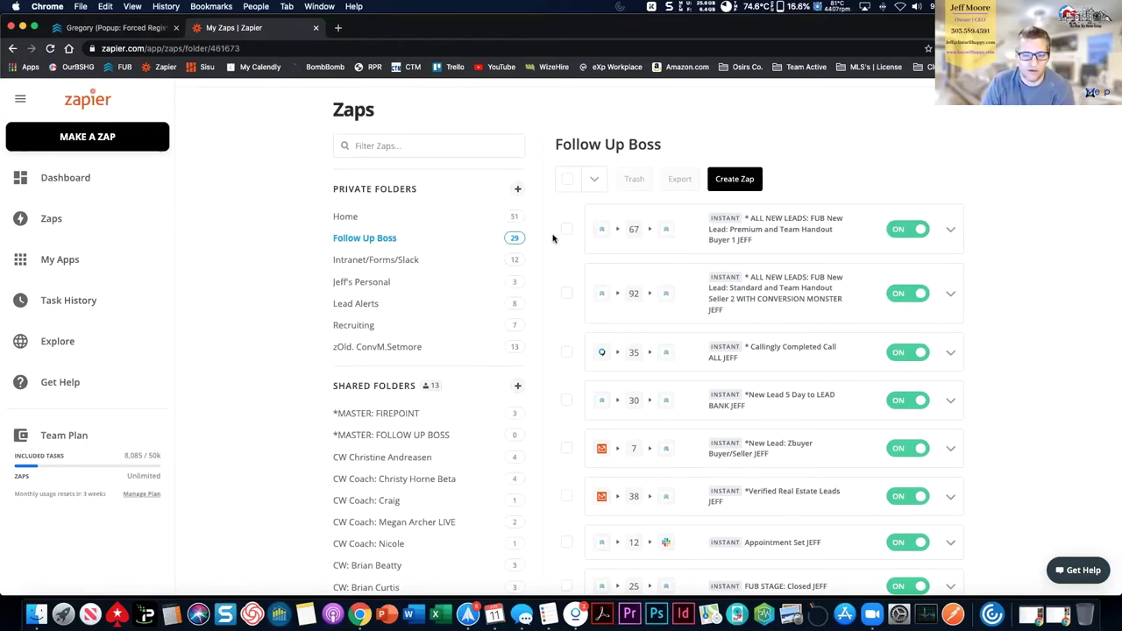
{"action": "left_click", "coordinate": [813, 298]}
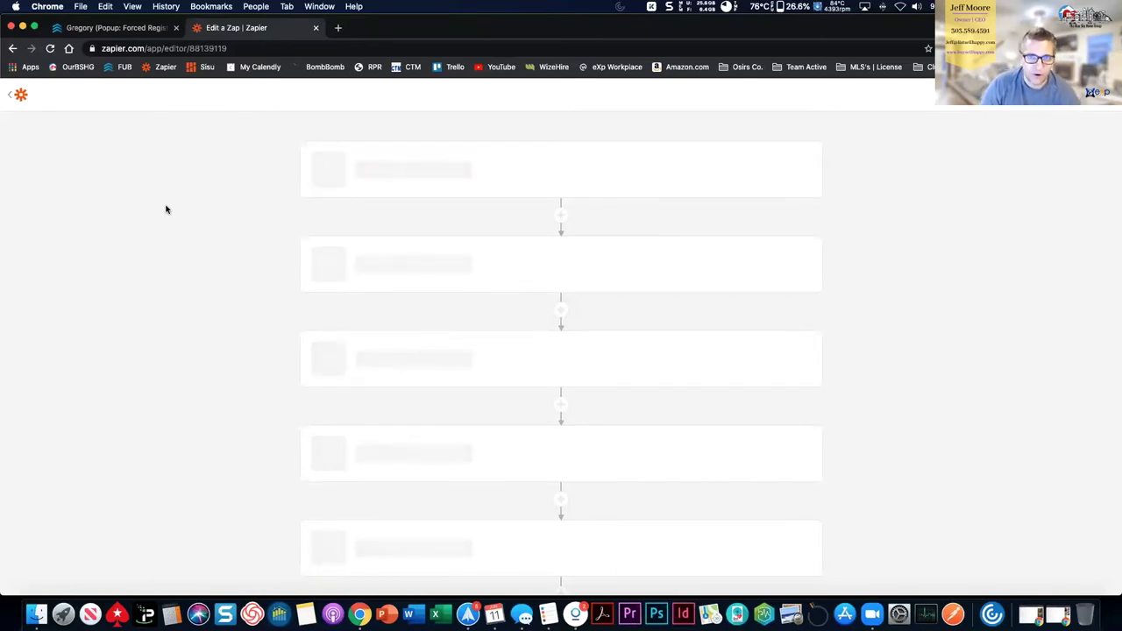
Check the contact's lead source in Follow Up Boss, and look over the opened zap's filter, tag and formatter steps
{"action": "left_click", "coordinate": [103, 27]}
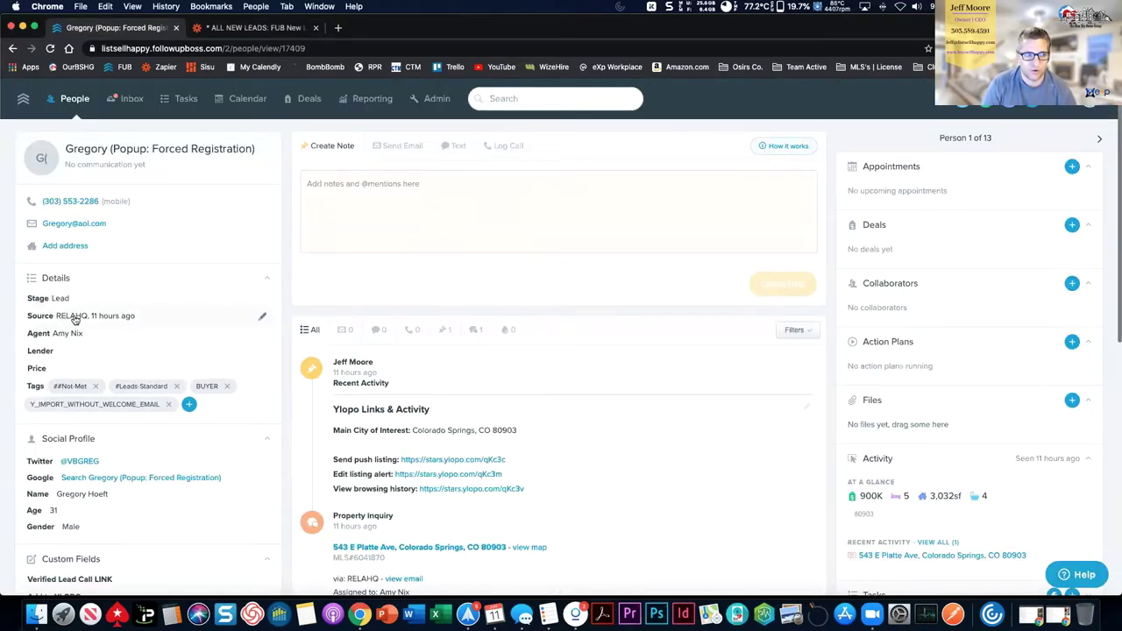
{"action": "left_click", "coordinate": [263, 29]}
{"action": "scroll", "coordinate": [248, 393], "scroll_direction": "down", "scroll_amount": 2}
{"action": "scroll", "coordinate": [248, 394], "scroll_direction": "down", "scroll_amount": 2}
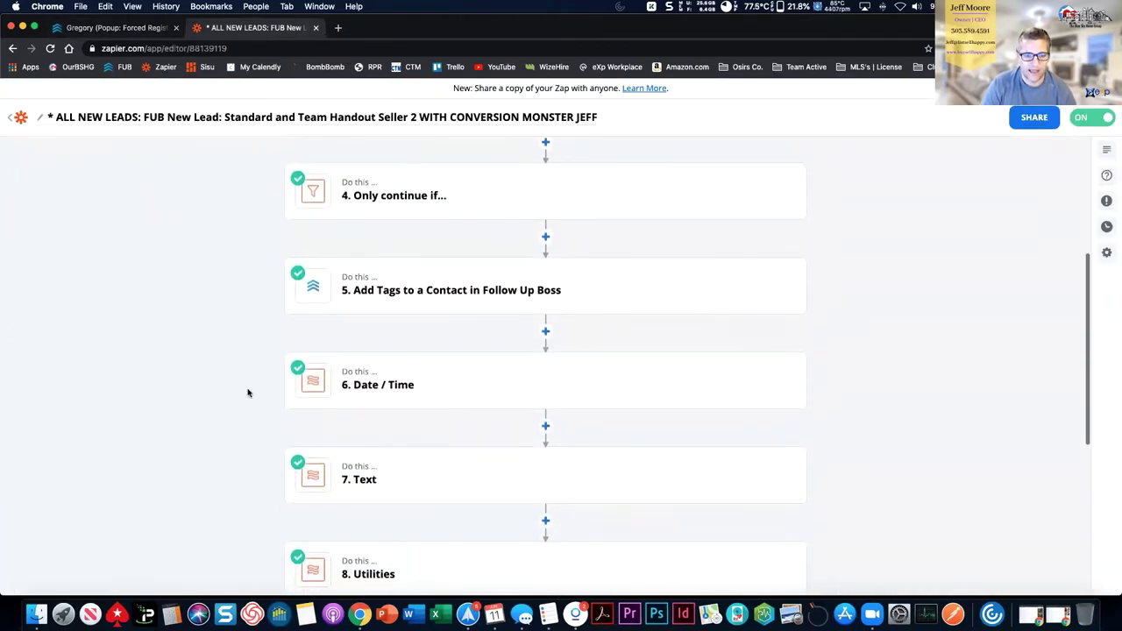
{"action": "scroll", "coordinate": [248, 392], "scroll_direction": "up", "scroll_amount": 3}
Expand the zap's New Contact trigger and examine the following steps down to the Conditionally run paths
{"action": "left_click", "coordinate": [441, 189]}
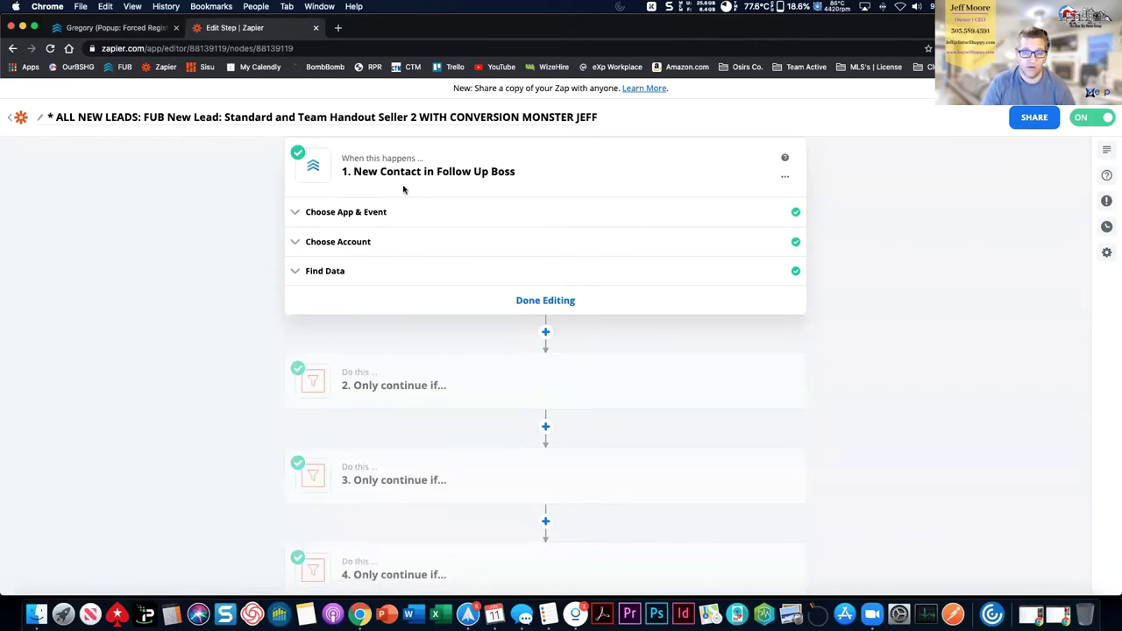
{"action": "scroll", "coordinate": [209, 400], "scroll_direction": "down", "scroll_amount": 3}
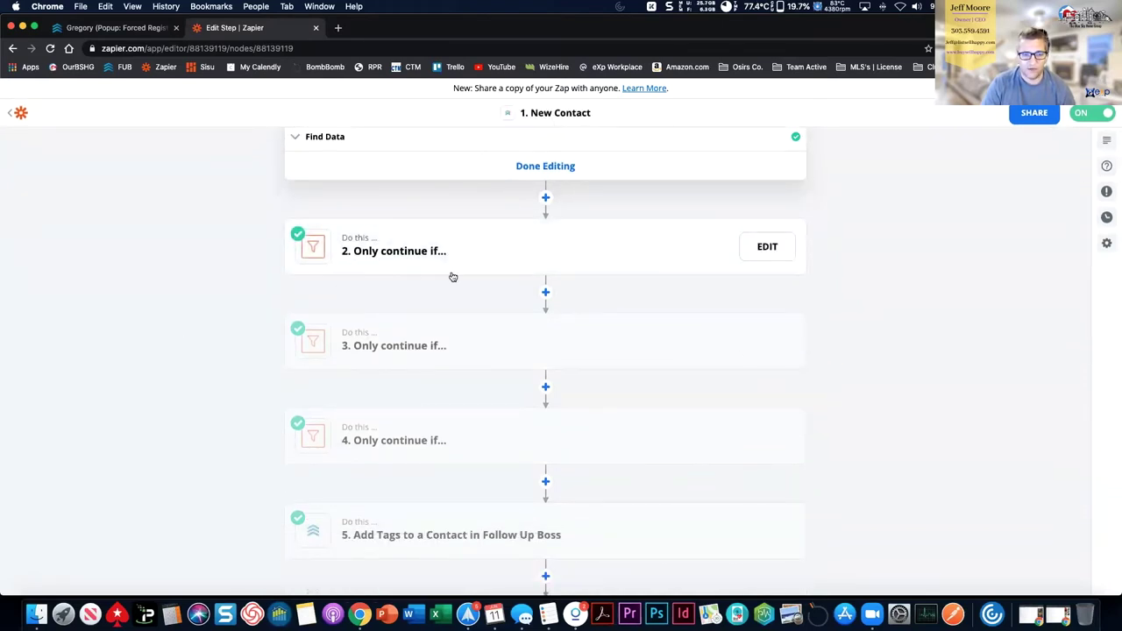
{"action": "scroll", "coordinate": [216, 358], "scroll_direction": "down", "scroll_amount": 1}
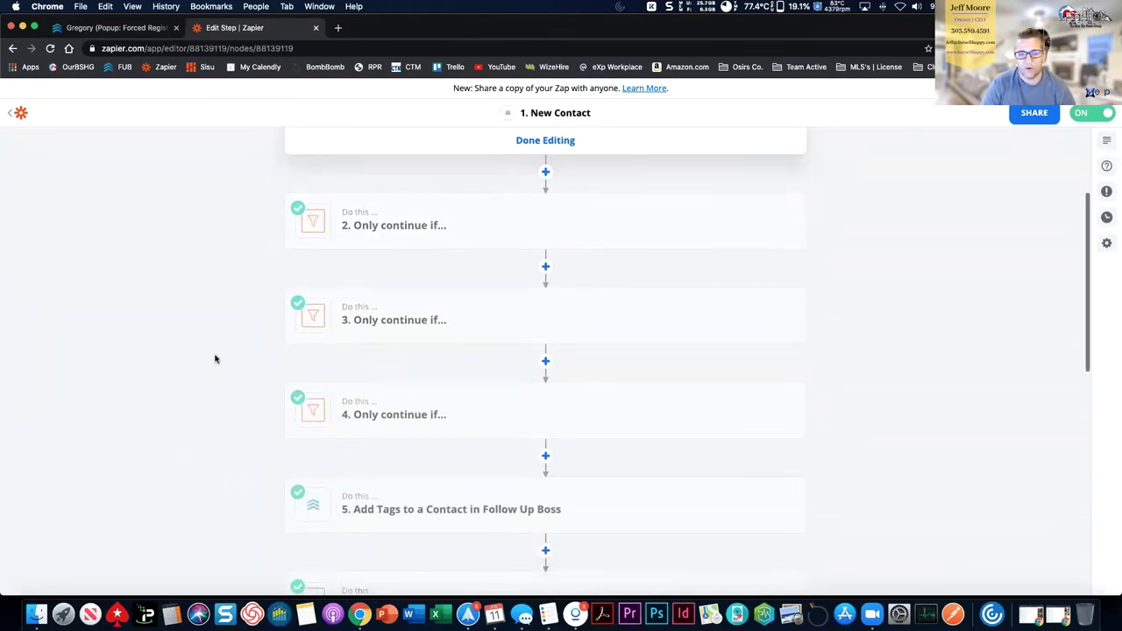
{"action": "scroll", "coordinate": [192, 418], "scroll_direction": "down", "scroll_amount": 10}
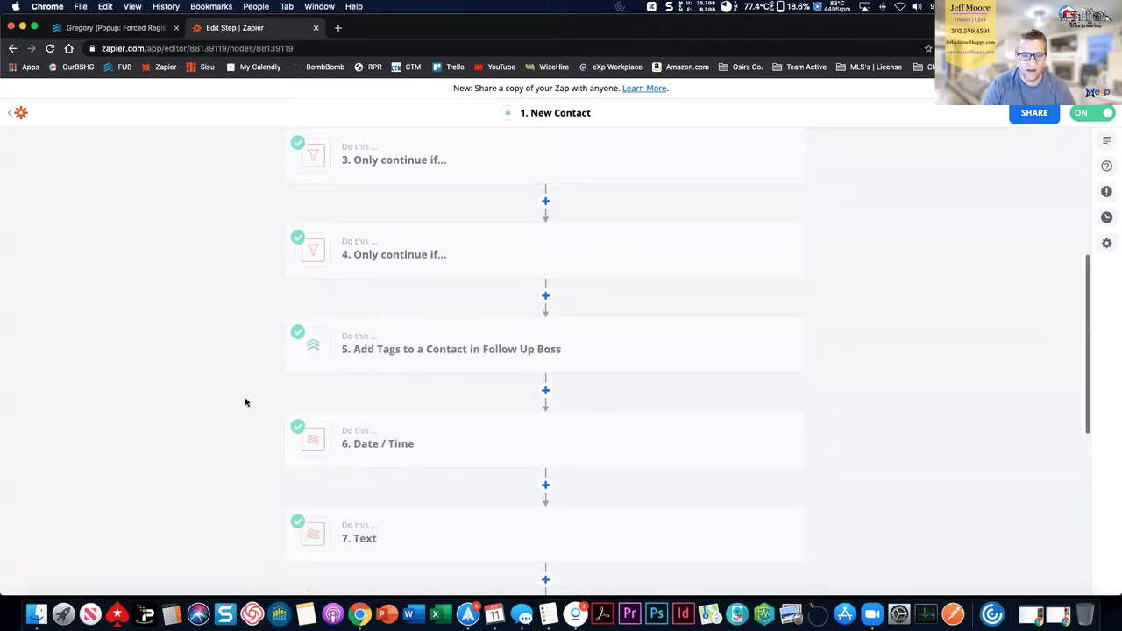
{"action": "scroll", "coordinate": [285, 386], "scroll_direction": "down", "scroll_amount": 3}
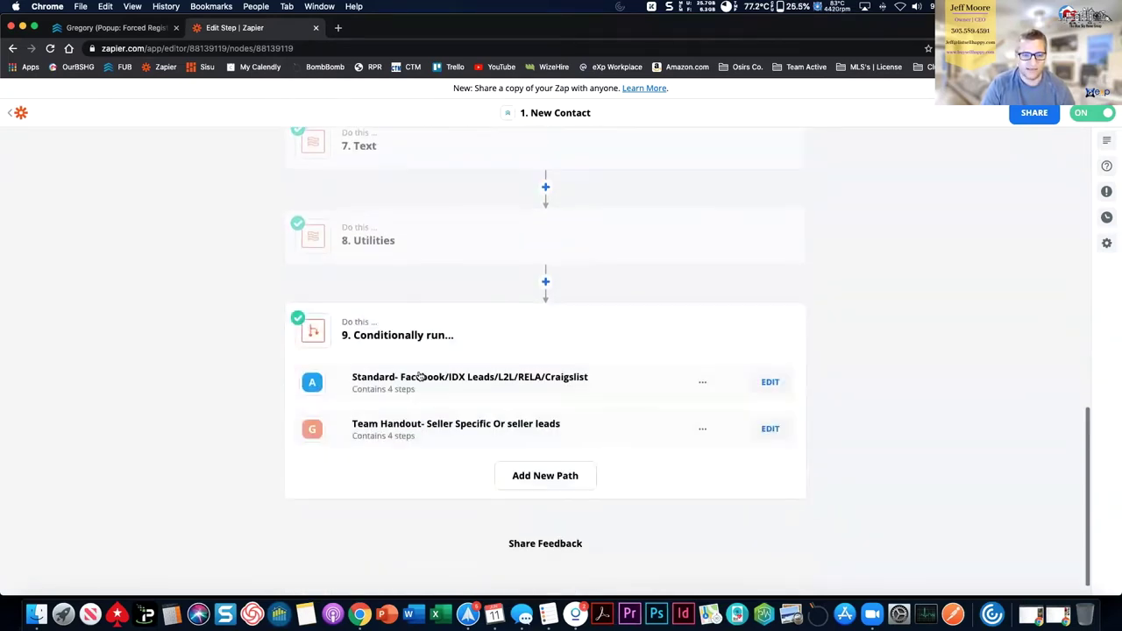
Open the "Standard- Facebook/IDX Leads/L2L/RELA/Craigslist" path and review its filter, tagging and conditional steps
{"action": "left_click", "coordinate": [771, 382]}
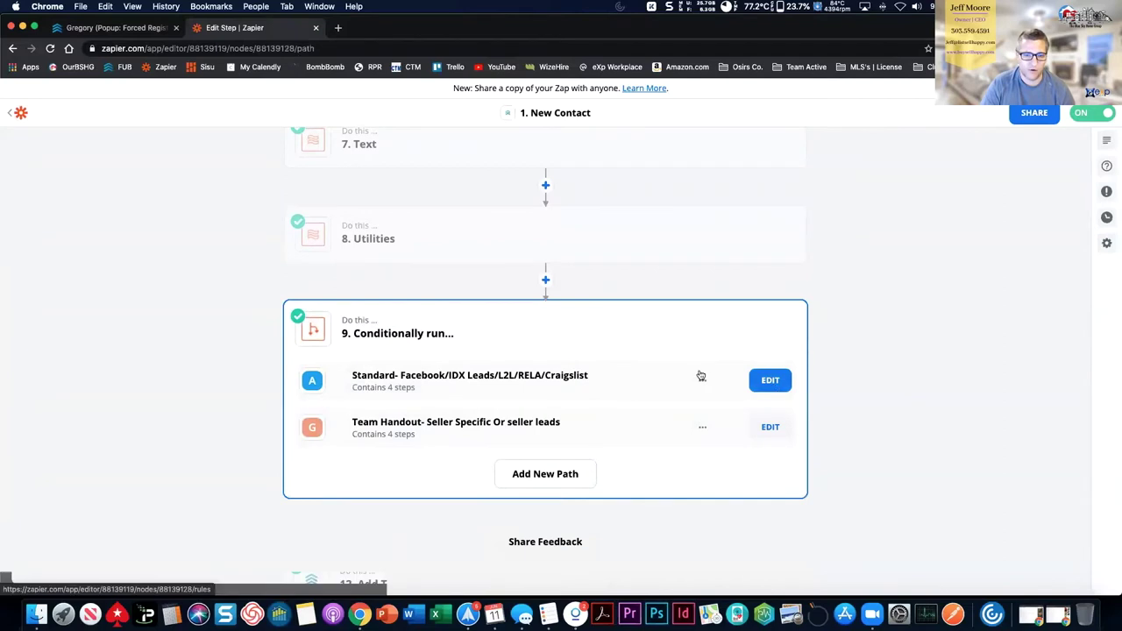
{"action": "scroll", "coordinate": [224, 342], "scroll_direction": "down", "scroll_amount": 4}
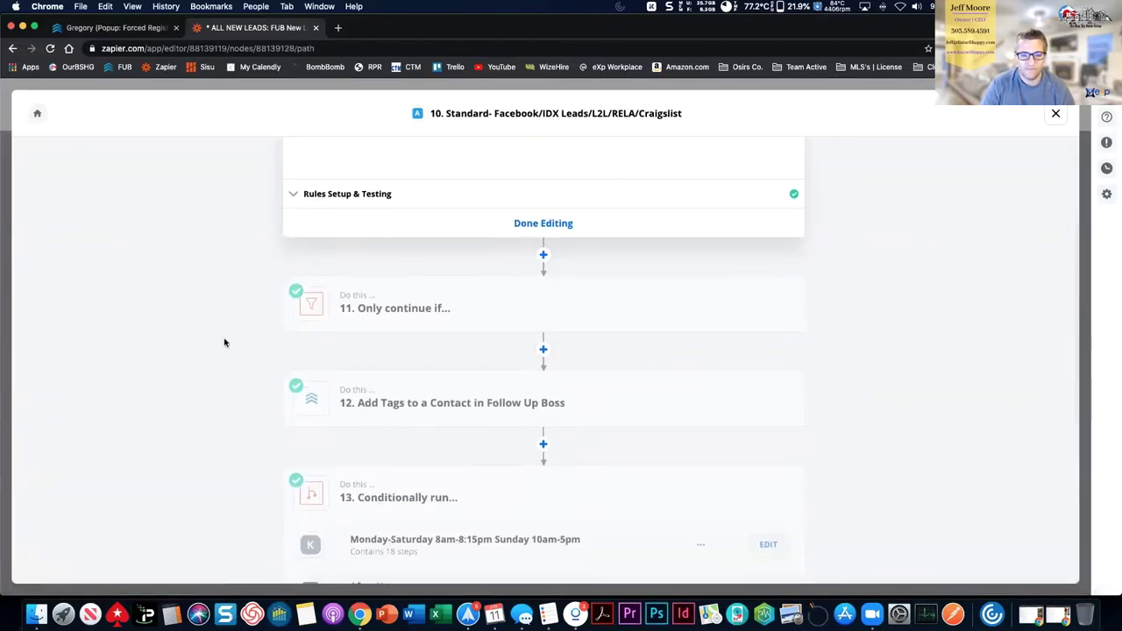
{"action": "scroll", "coordinate": [224, 342], "scroll_direction": "up", "scroll_amount": 4}
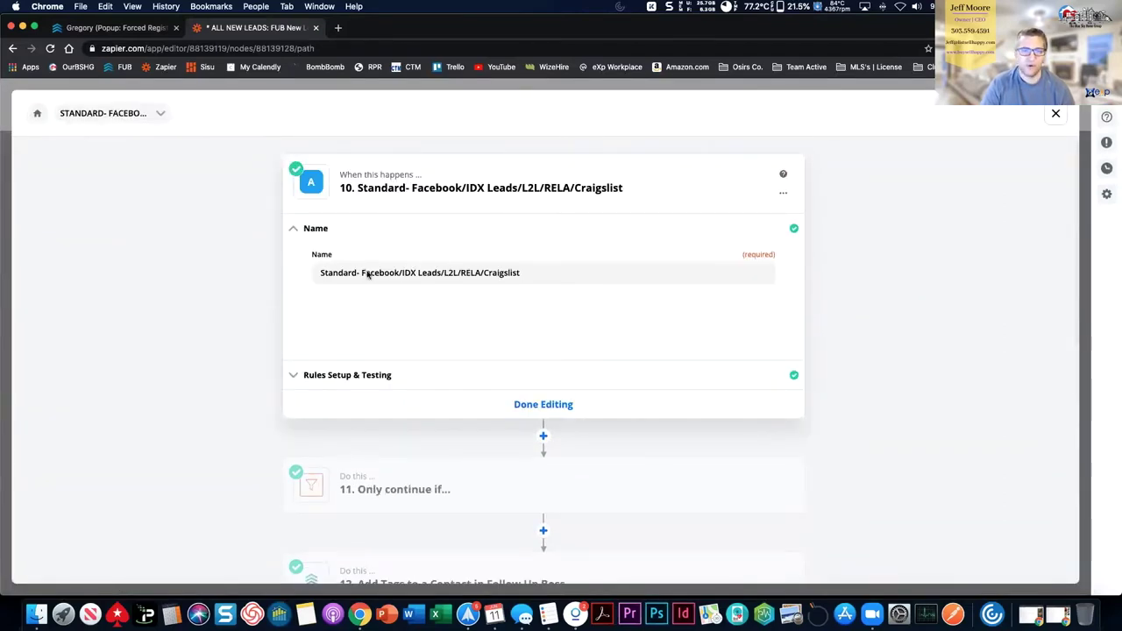
{"action": "scroll", "coordinate": [413, 438], "scroll_direction": "down", "scroll_amount": 5}
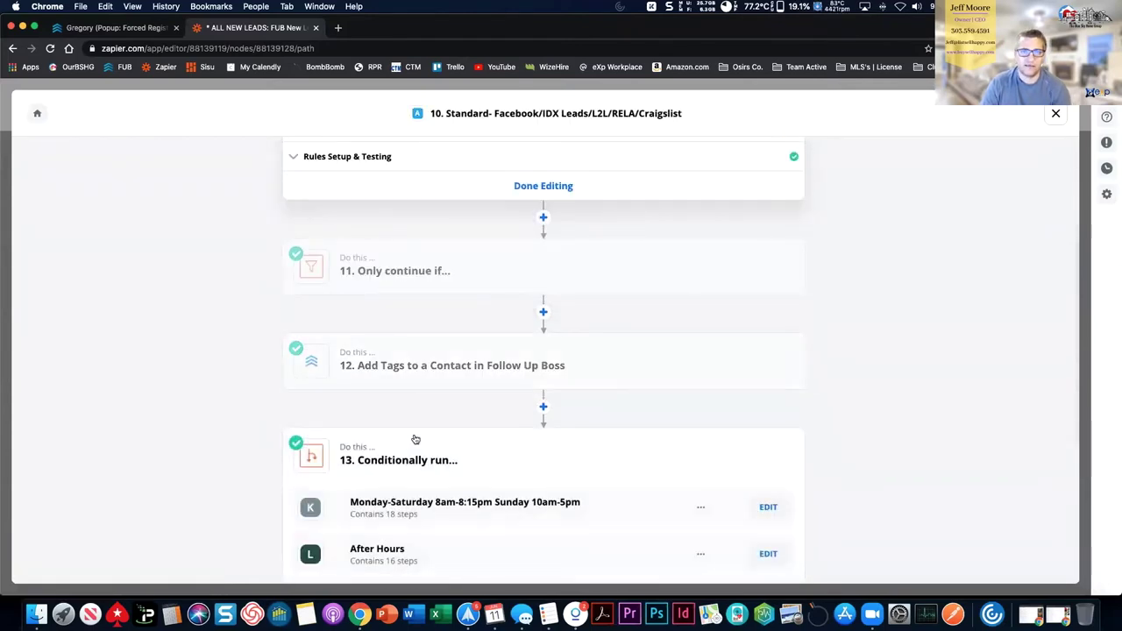
Search the Follow Up Boss tag list for "Leads"
{"action": "left_click", "coordinate": [121, 28]}
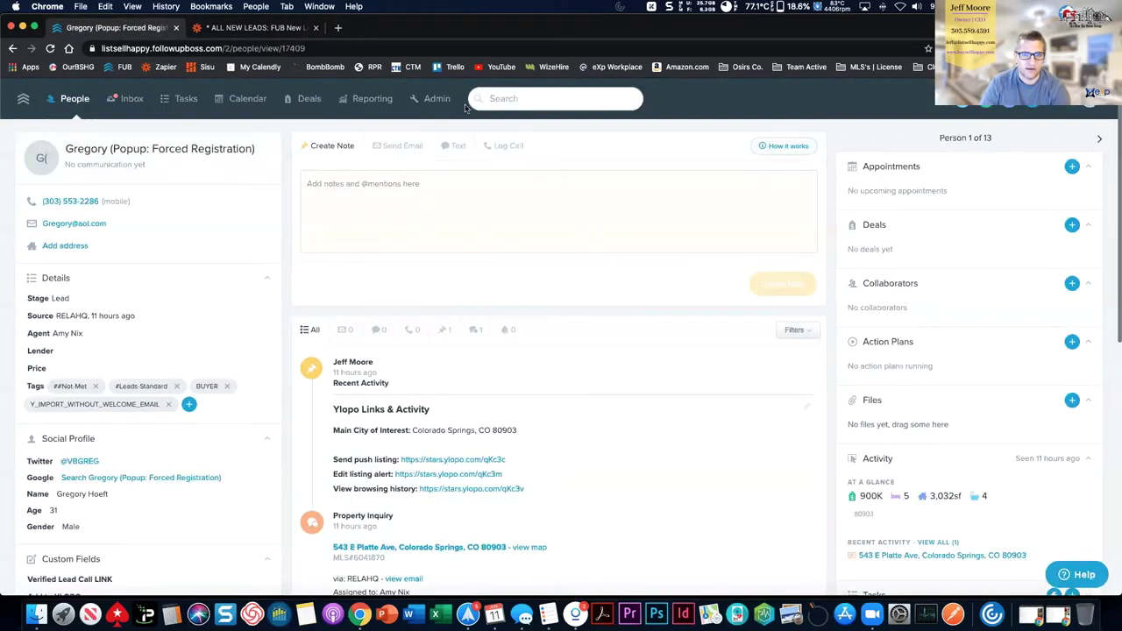
{"action": "left_click", "coordinate": [437, 98]}
{"action": "left_click", "coordinate": [808, 137]}
{"action": "left_click", "coordinate": [676, 185]}
{"action": "type", "text": "Leads"}
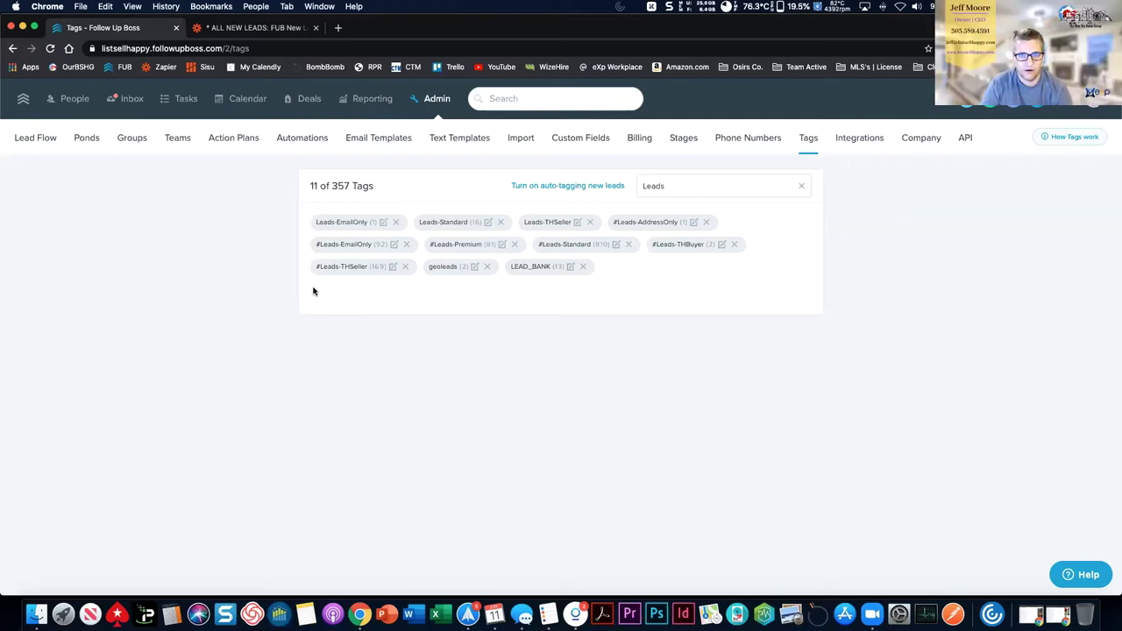
Inspect the tags assigned by step 12, Add Tags to a Contact, in the zap's Standard path, highlighting #Leads-Standard
{"action": "left_click", "coordinate": [249, 28]}
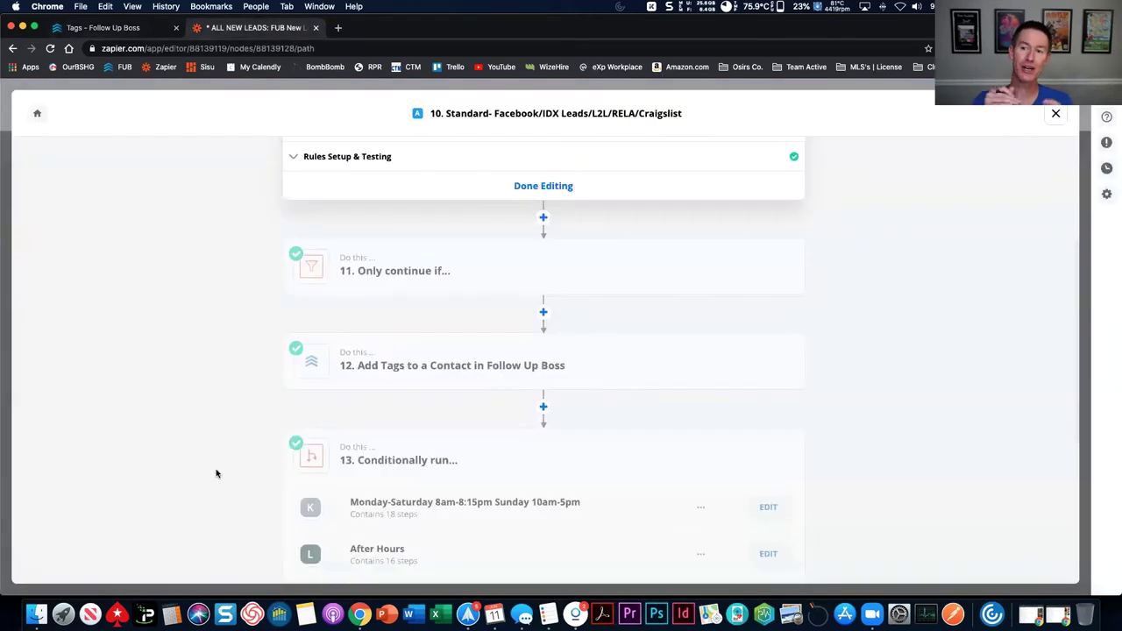
{"action": "left_click", "coordinate": [434, 368]}
{"action": "left_click", "coordinate": [377, 285]}
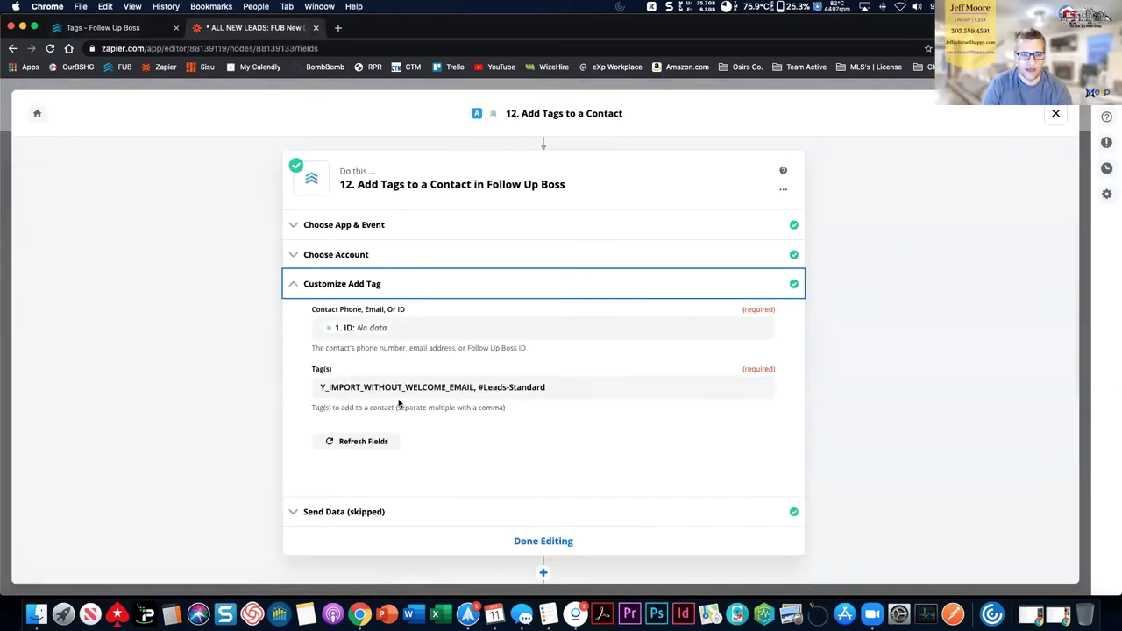
{"action": "left_click_drag", "start_coordinate": [478, 386], "coordinate": [555, 386]}
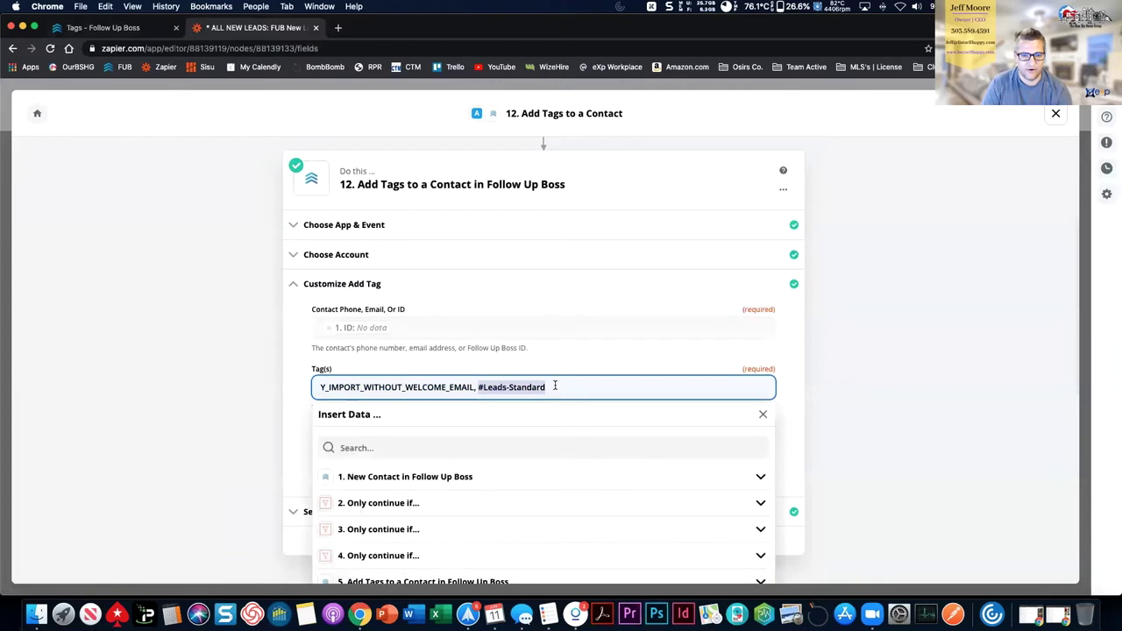
{"action": "left_click", "coordinate": [216, 402]}
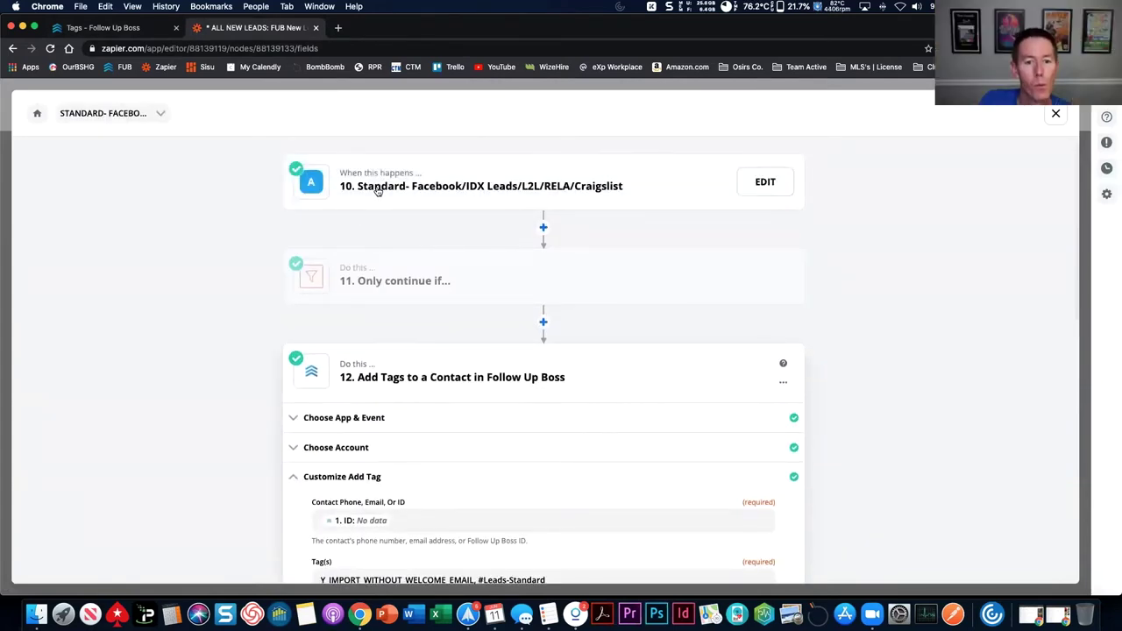
Review the source and tag rules of step 10, the Standard- Facebook/IDX Leads/L2L/RELA/Craigslist path, from Branded Website down to ZLead Buyer
{"action": "left_click", "coordinate": [377, 188]}
{"action": "left_click", "coordinate": [369, 242]}
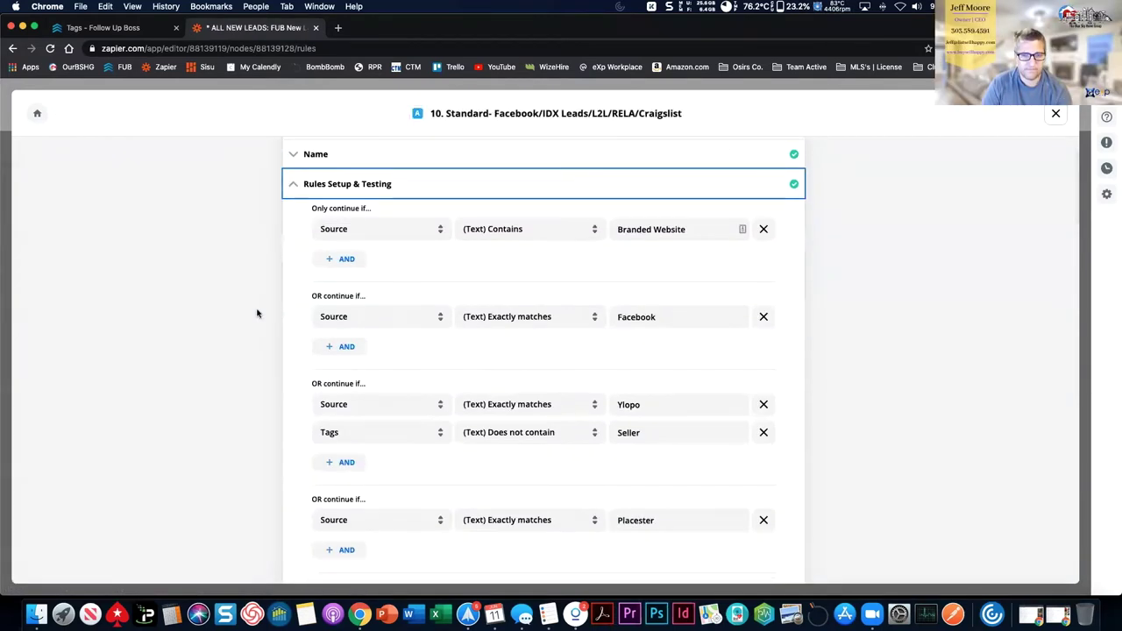
{"action": "scroll", "coordinate": [257, 313], "scroll_direction": "down", "scroll_amount": 10}
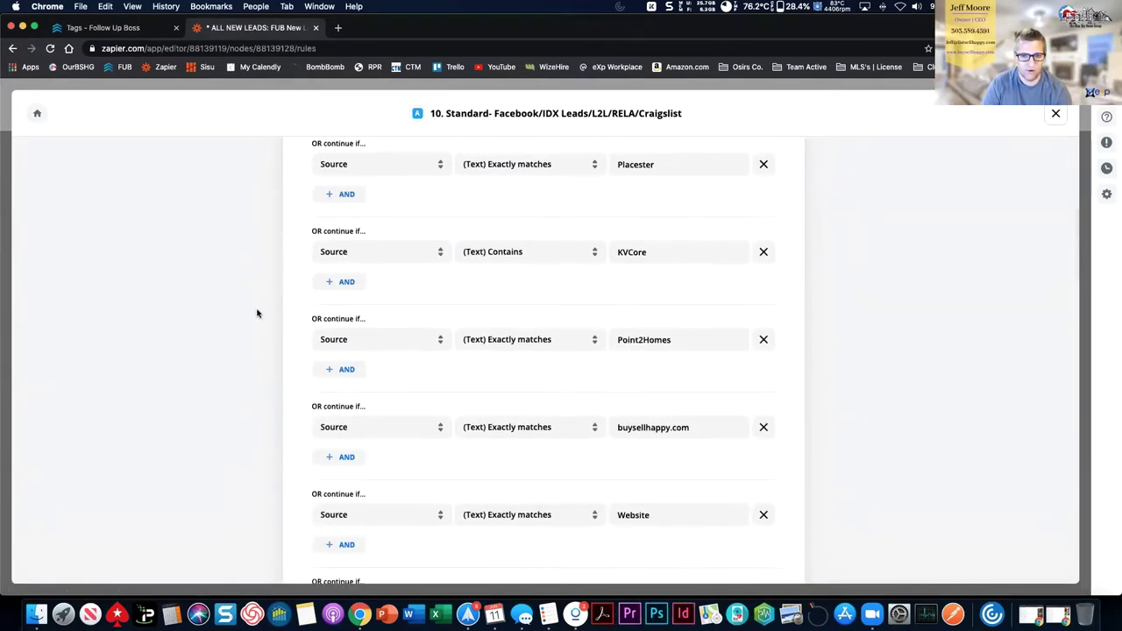
{"action": "scroll", "coordinate": [257, 313], "scroll_direction": "down", "scroll_amount": 5}
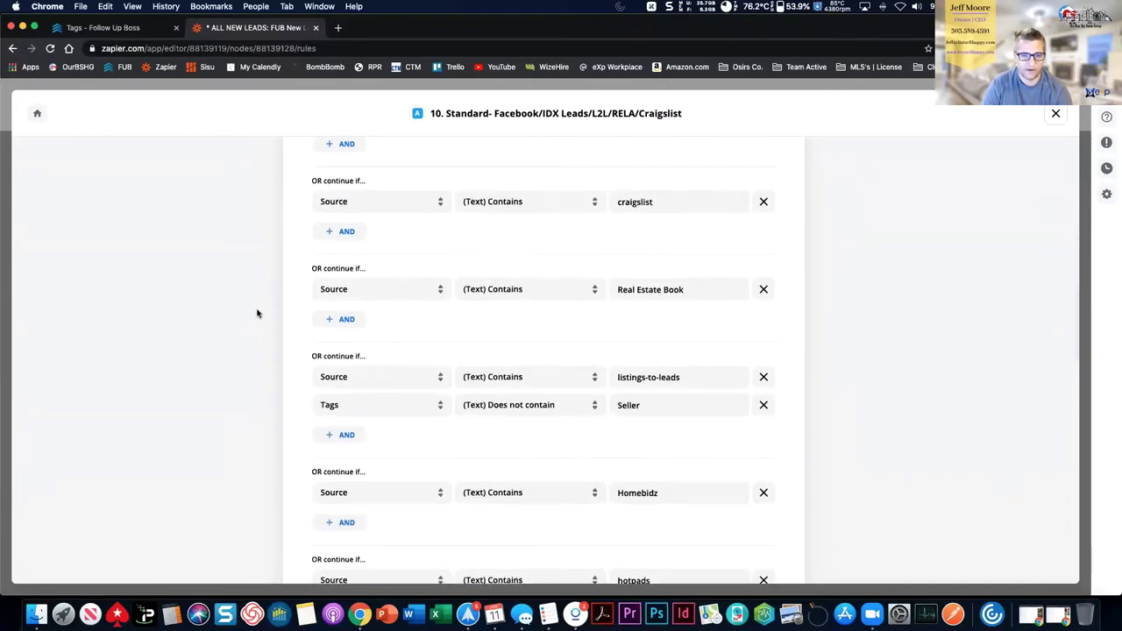
{"action": "scroll", "coordinate": [257, 313], "scroll_direction": "down", "scroll_amount": 8}
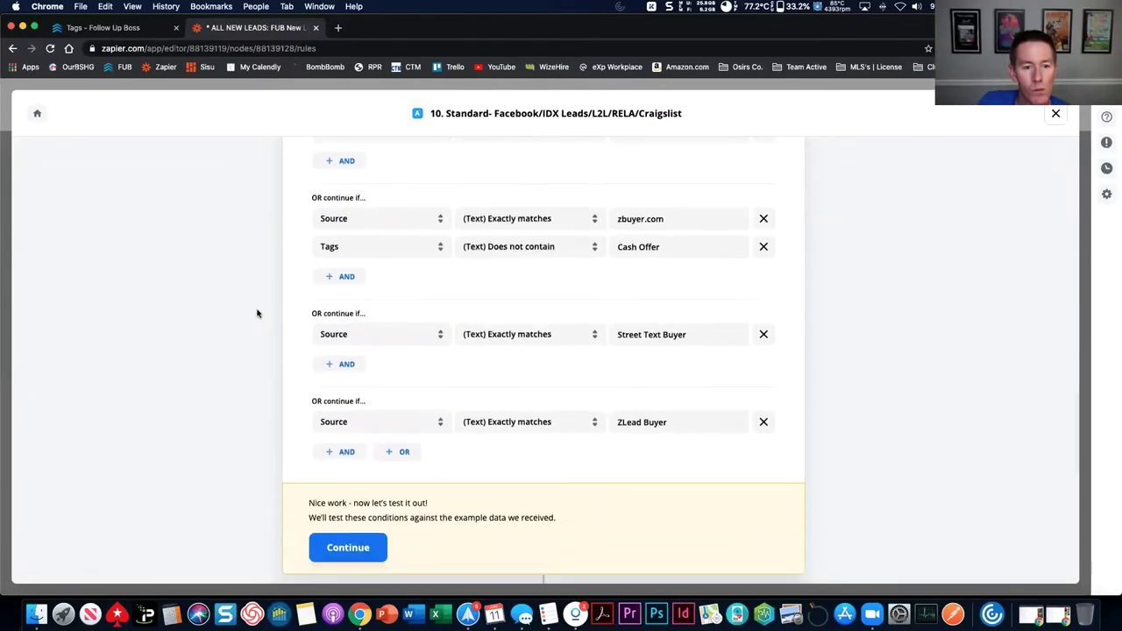
{"action": "scroll", "coordinate": [257, 313], "scroll_direction": "down", "scroll_amount": 7}
{"action": "scroll", "coordinate": [257, 313], "scroll_direction": "up", "scroll_amount": 5}
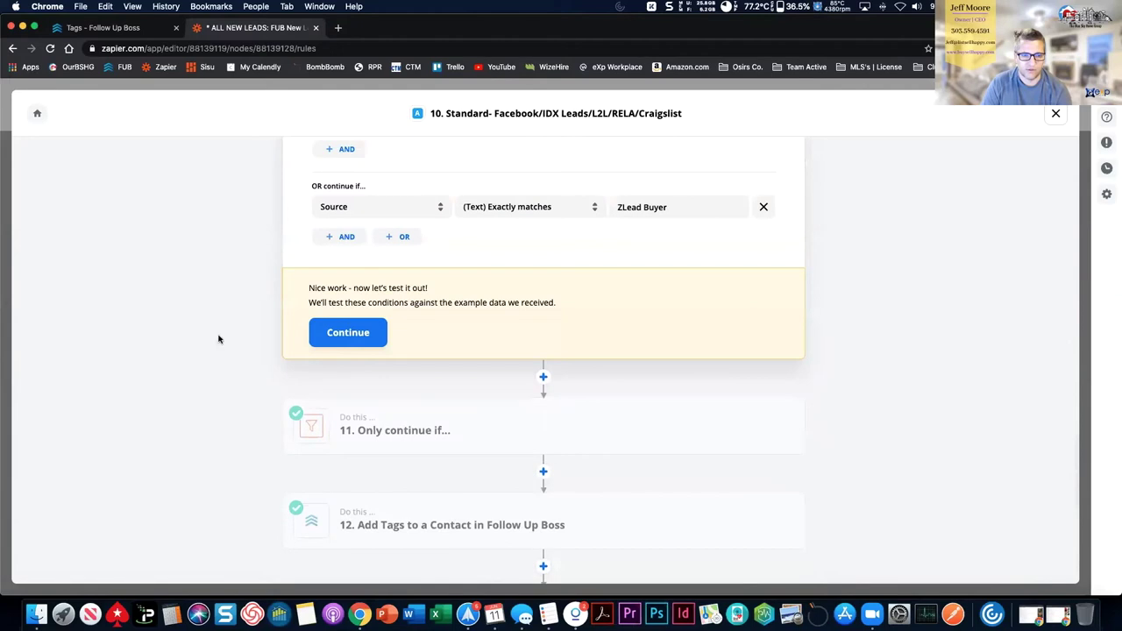
Reopen the Customize Add Tag settings of step 12, Add Tags to a Contact in Follow Up Boss
{"action": "left_click", "coordinate": [433, 526]}
{"action": "left_click", "coordinate": [357, 285]}
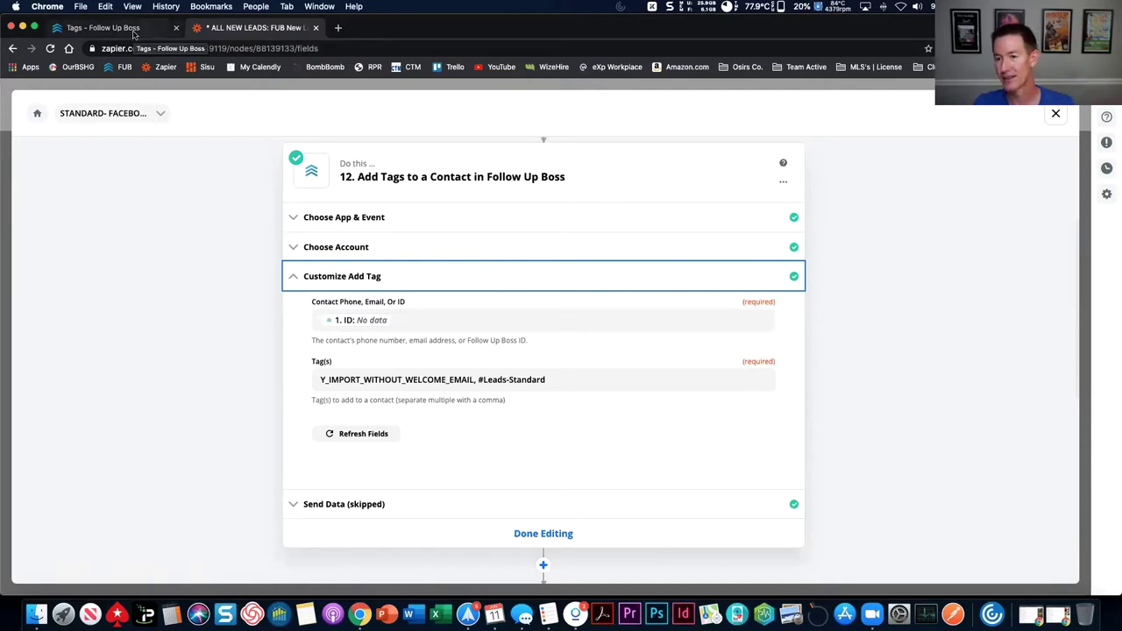
{"action": "left_click", "coordinate": [188, 305]}
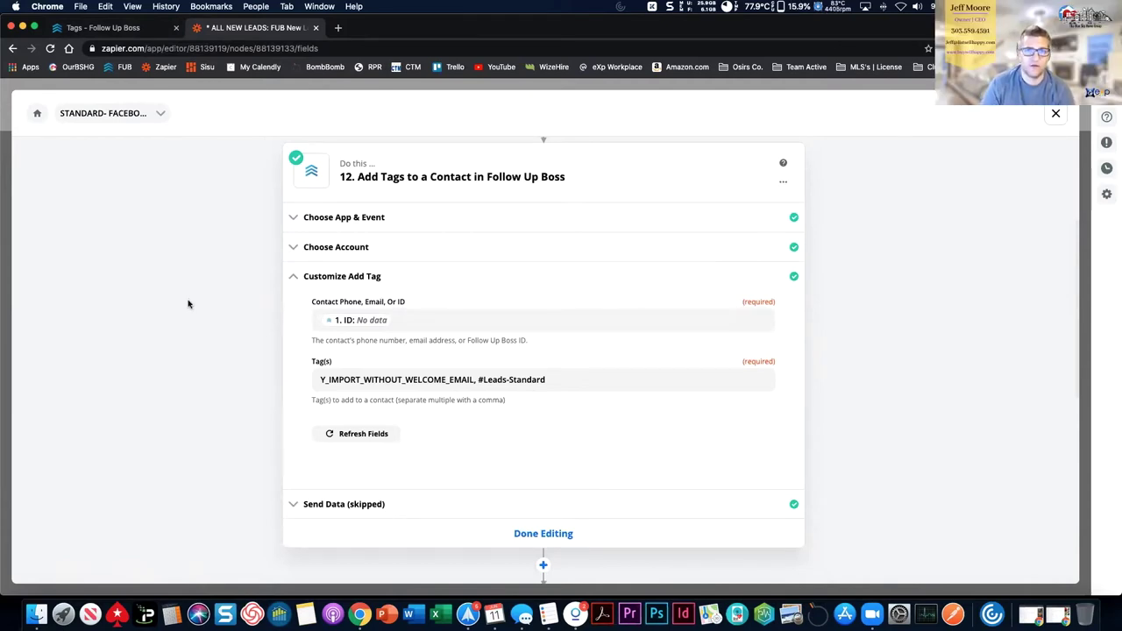
Switch to Follow Up Boss, open the Ylopo lead from the people list and expand its full set of tags
{"action": "left_click", "coordinate": [146, 34]}
{"action": "left_click", "coordinate": [86, 138]}
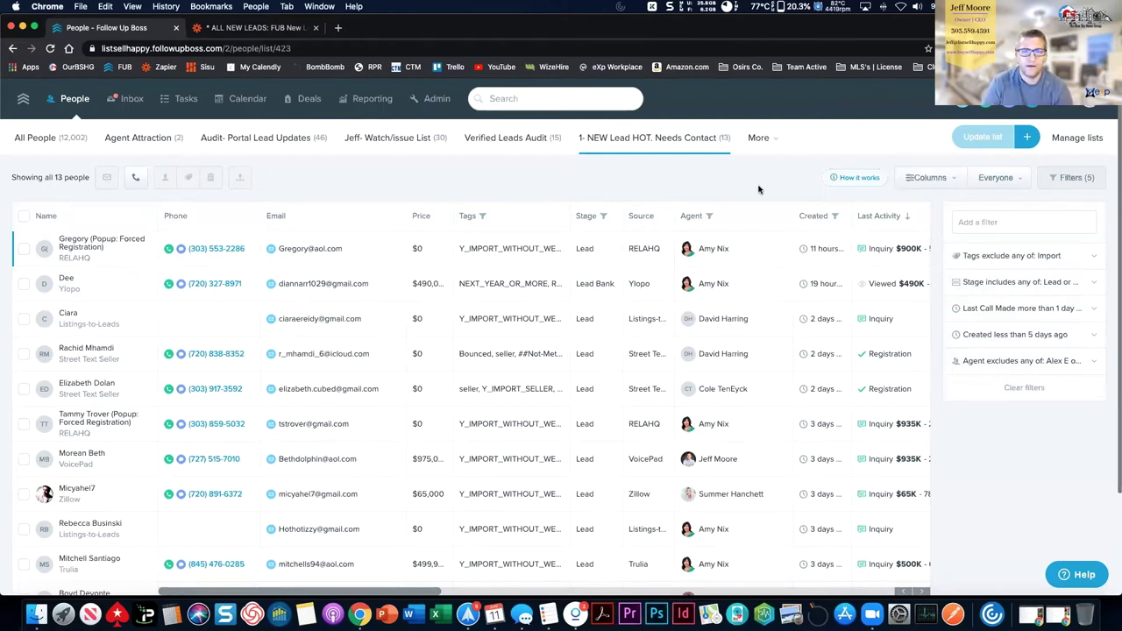
{"action": "left_click", "coordinate": [131, 298]}
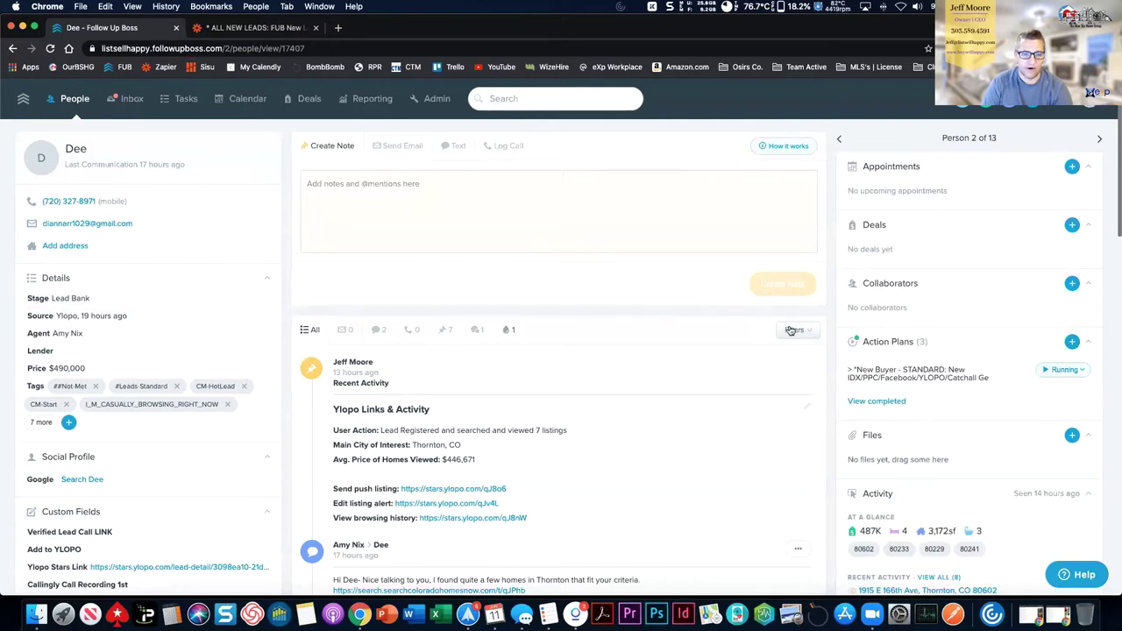
{"action": "scroll", "coordinate": [790, 331], "scroll_direction": "down", "scroll_amount": 3}
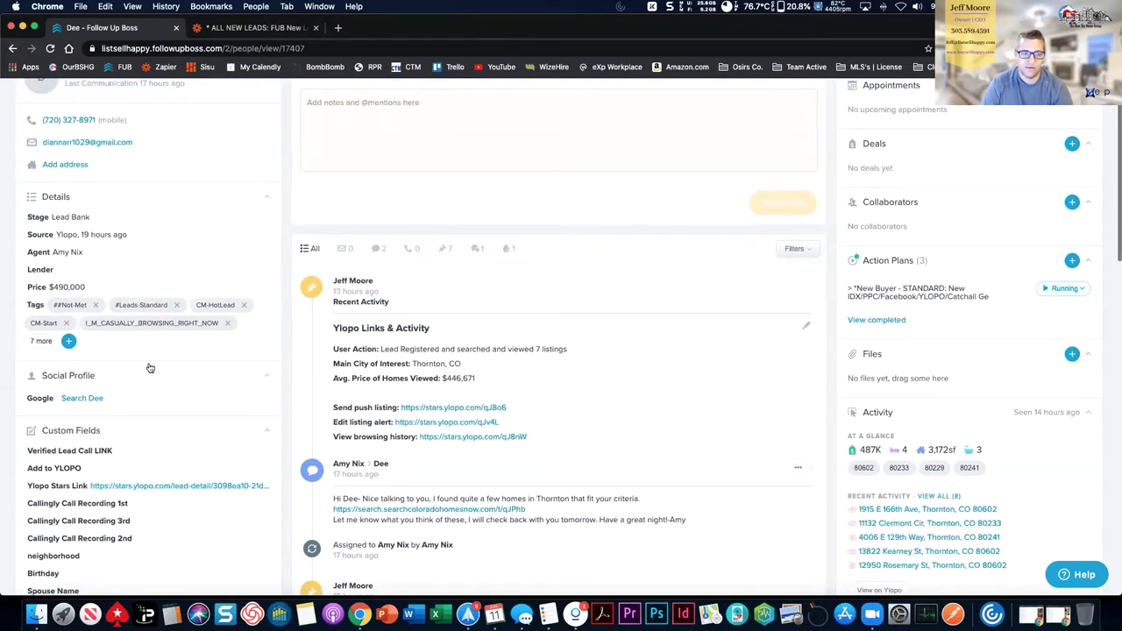
{"action": "left_click", "coordinate": [37, 342]}
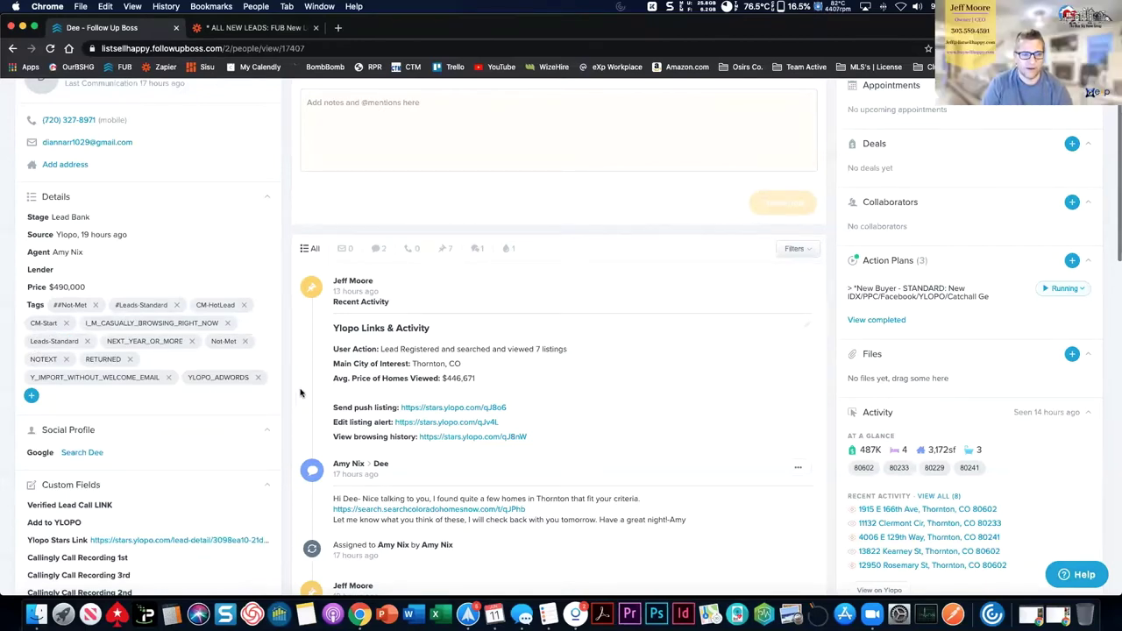
{"action": "scroll", "coordinate": [300, 390], "scroll_direction": "up", "scroll_amount": 3}
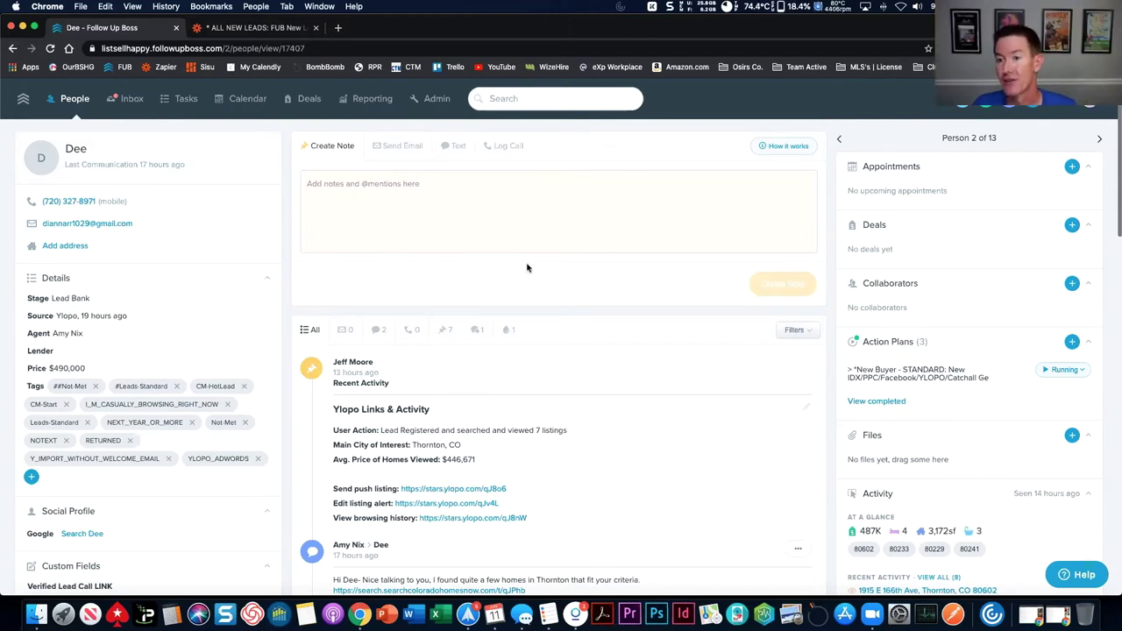
Return to the people list, look through the additional smart lists and open the newest RELAHQ lead
{"action": "left_click", "coordinate": [75, 100]}
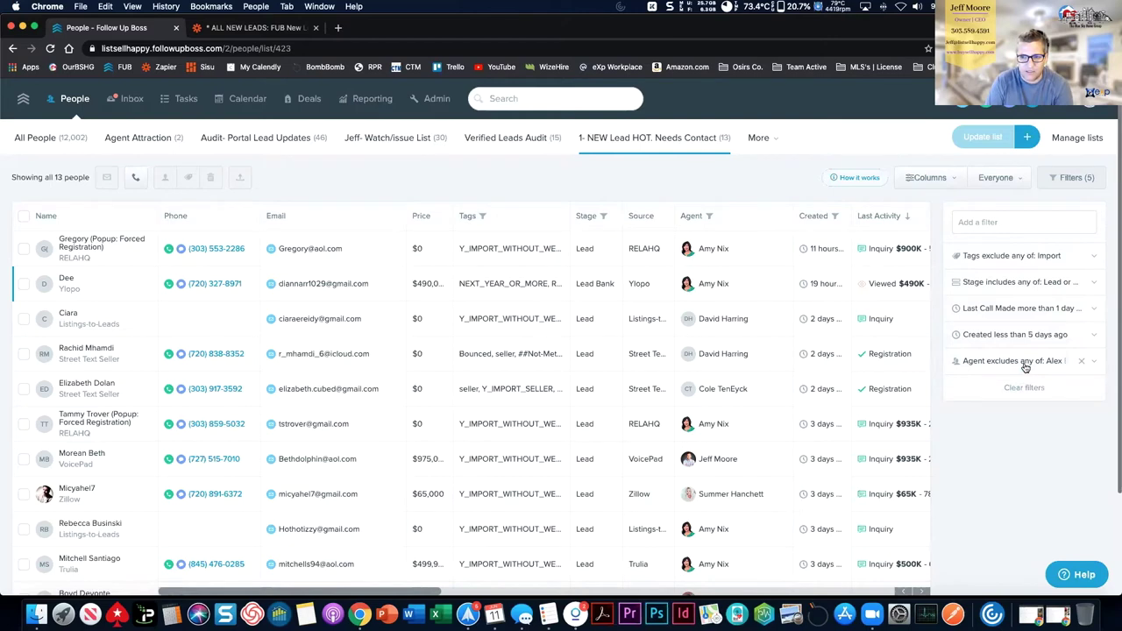
{"action": "left_click", "coordinate": [758, 138]}
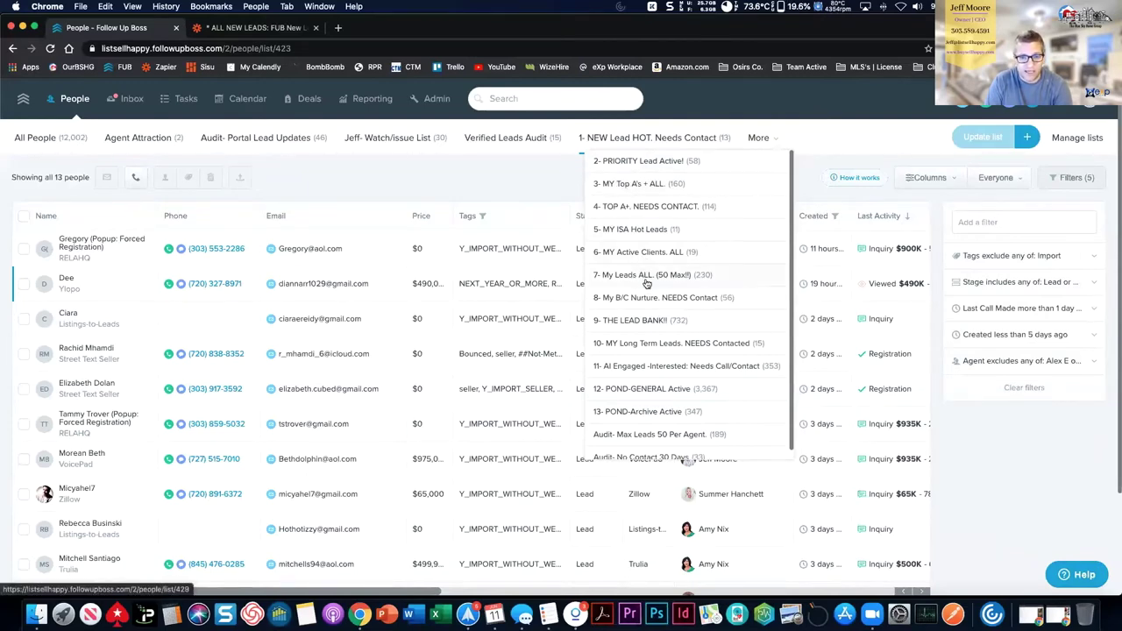
{"action": "left_click", "coordinate": [482, 188]}
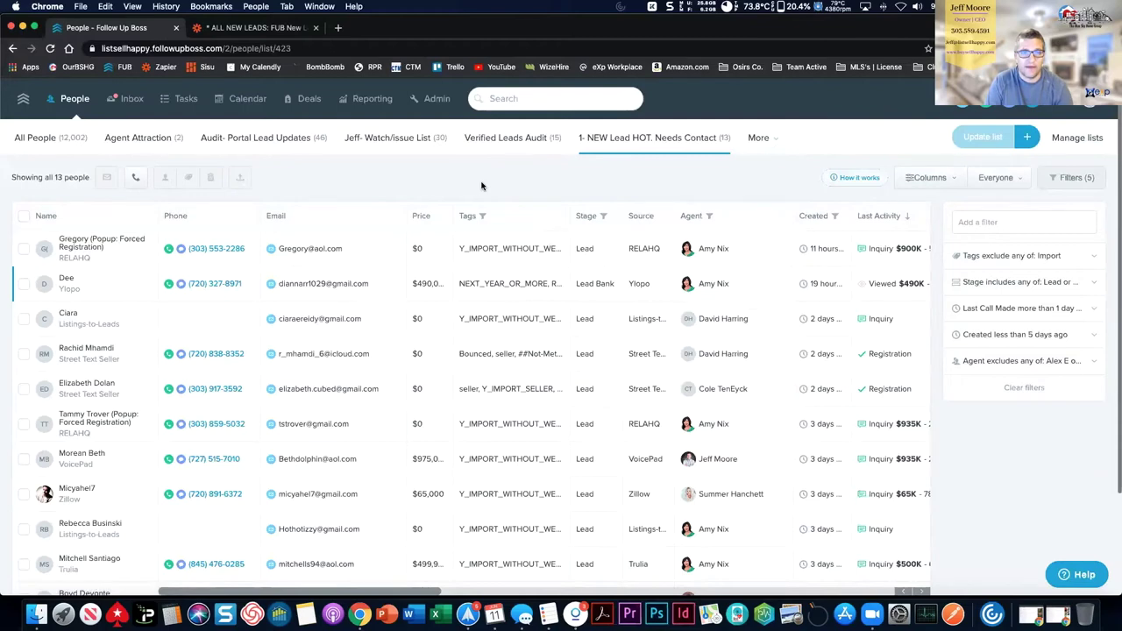
{"action": "left_click", "coordinate": [131, 258]}
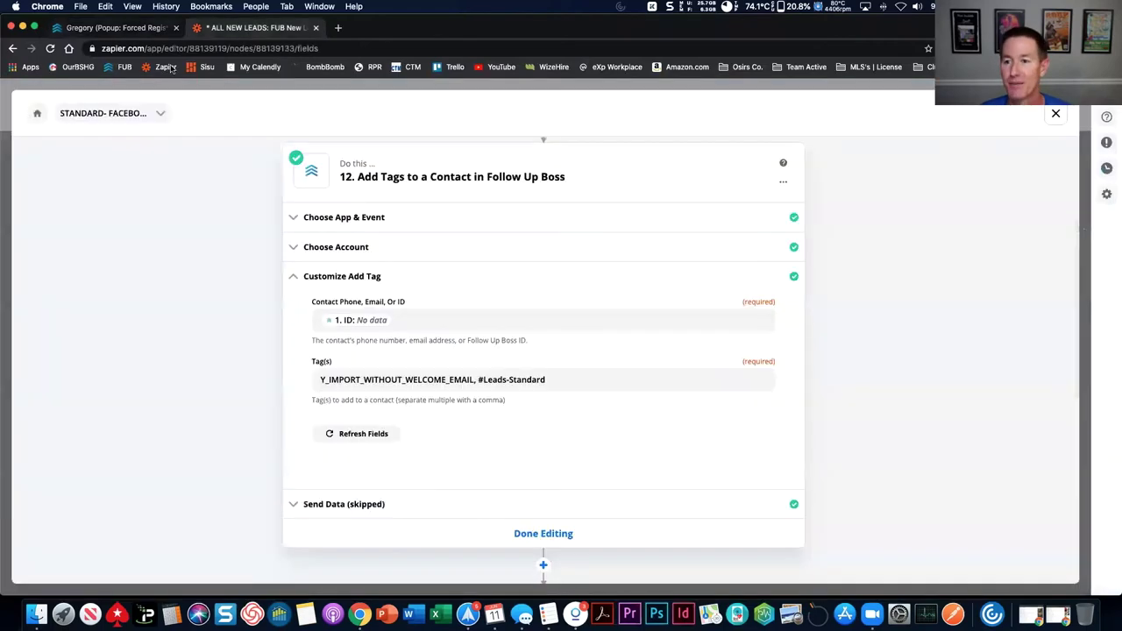
Switch to Zapier, return to the Follow Up Boss zap folder, then reopen the Standard and Team Handout Seller 2 zap and review its steps
{"action": "left_click", "coordinate": [246, 27]}
{"action": "left_click", "coordinate": [1055, 113]}
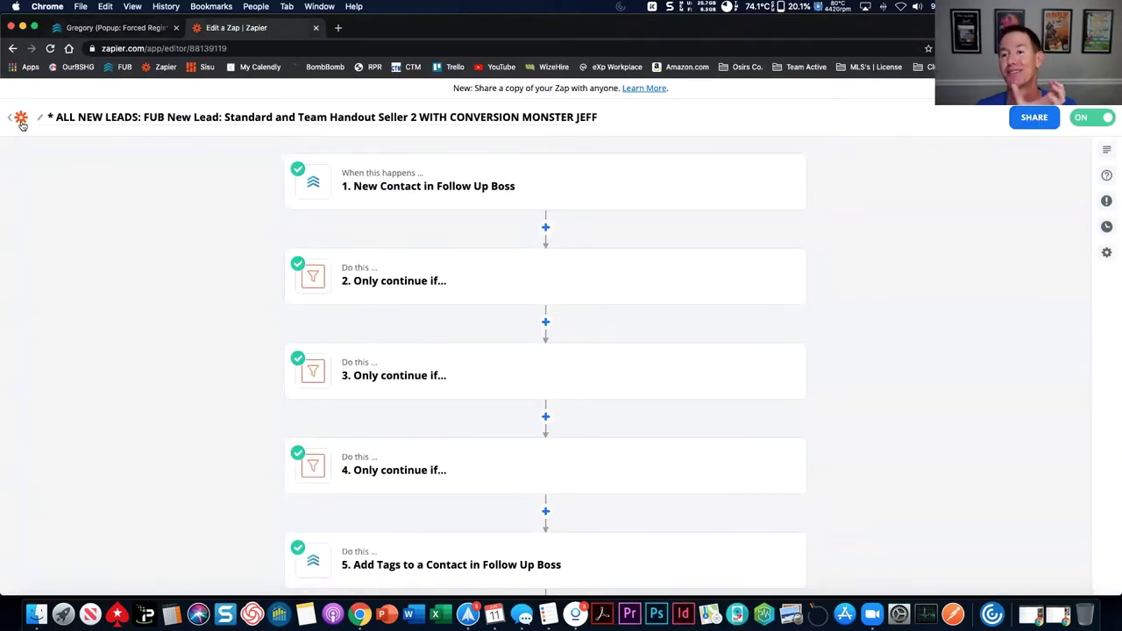
{"action": "left_click", "coordinate": [22, 123]}
{"action": "scroll", "coordinate": [962, 346], "scroll_direction": "down", "scroll_amount": 1}
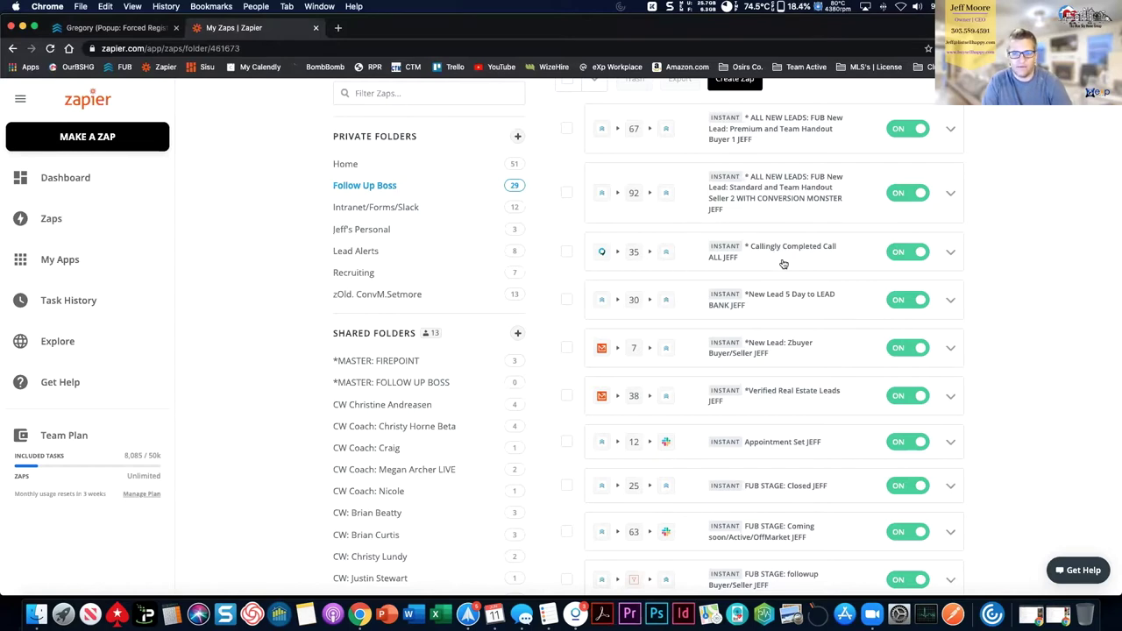
{"action": "left_click", "coordinate": [768, 213]}
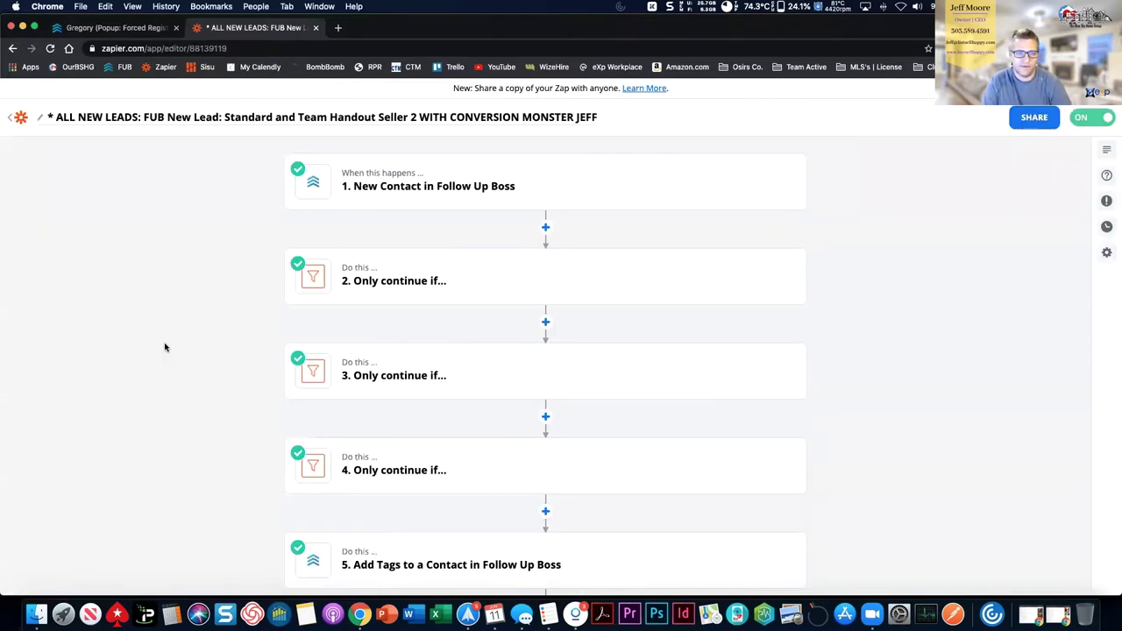
{"action": "scroll", "coordinate": [214, 339], "scroll_direction": "down", "scroll_amount": 5}
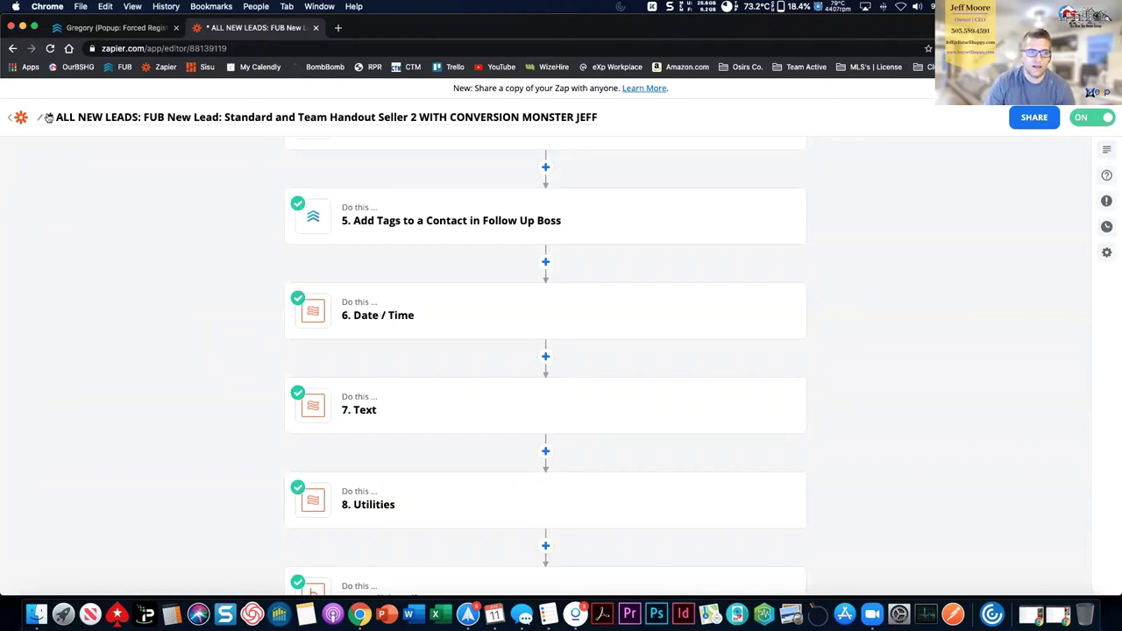
Open the Callingly Completed Call ALL zap and review its "NEW: All Lead Teams & Ponds" path down to the conditional outcomes
{"action": "left_click", "coordinate": [21, 119]}
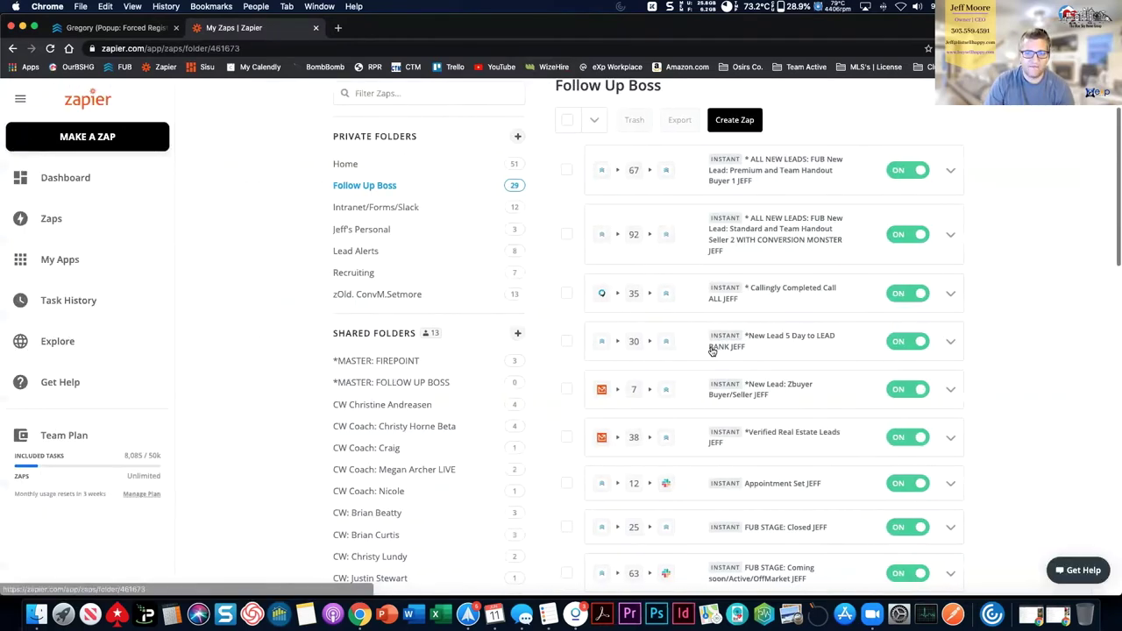
{"action": "left_click", "coordinate": [782, 300]}
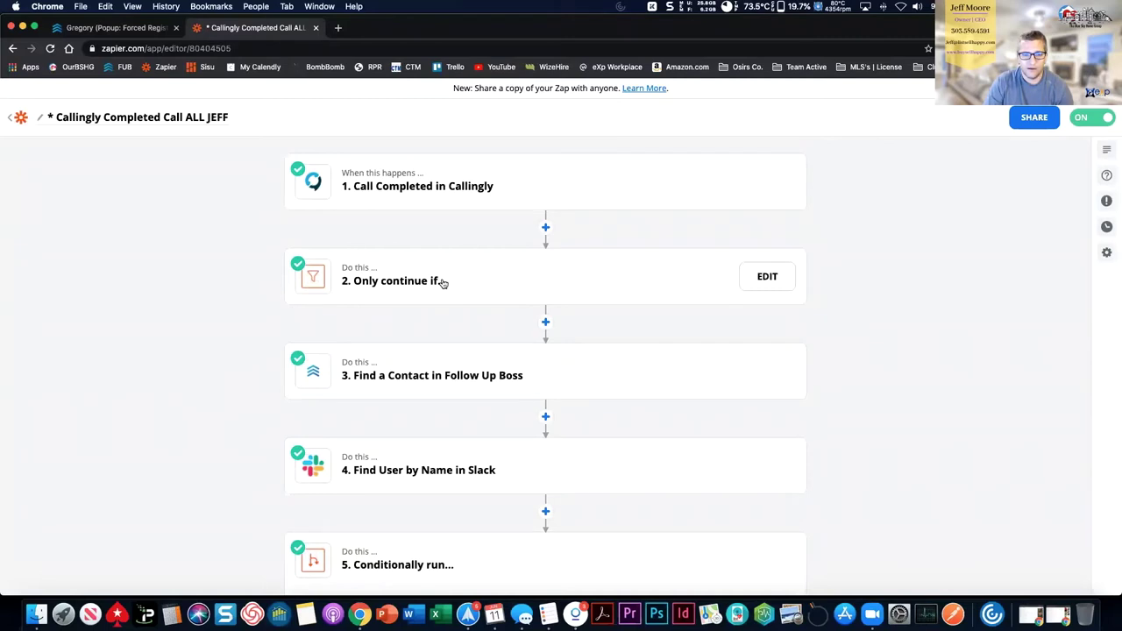
{"action": "scroll", "coordinate": [442, 283], "scroll_direction": "down", "scroll_amount": 3}
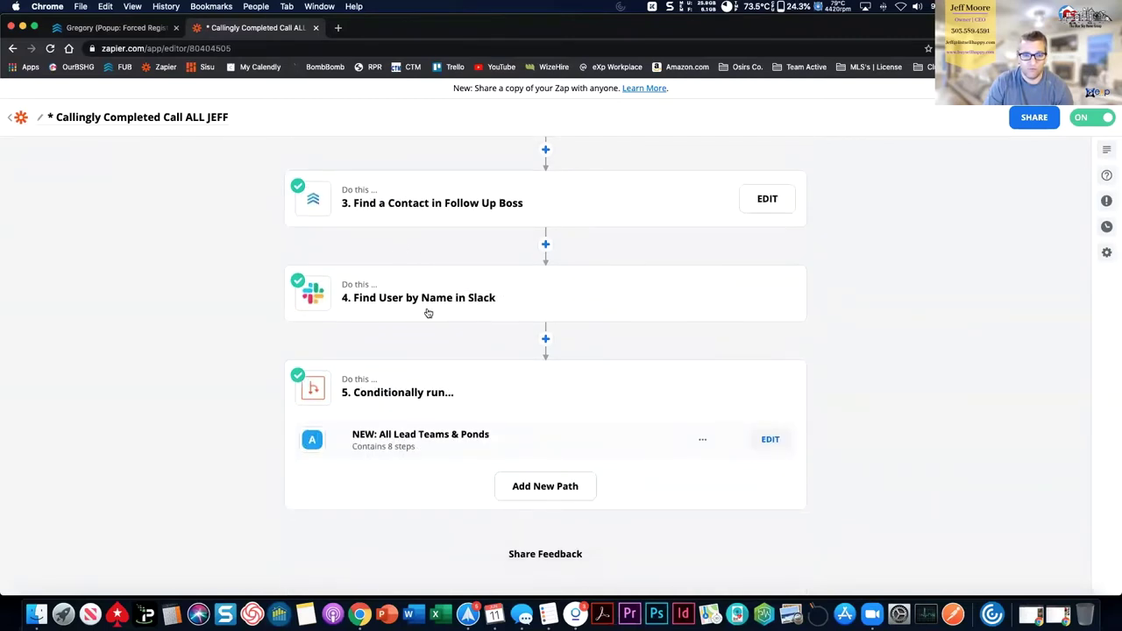
{"action": "left_click", "coordinate": [769, 441]}
{"action": "scroll", "coordinate": [233, 478], "scroll_direction": "down", "scroll_amount": 10}
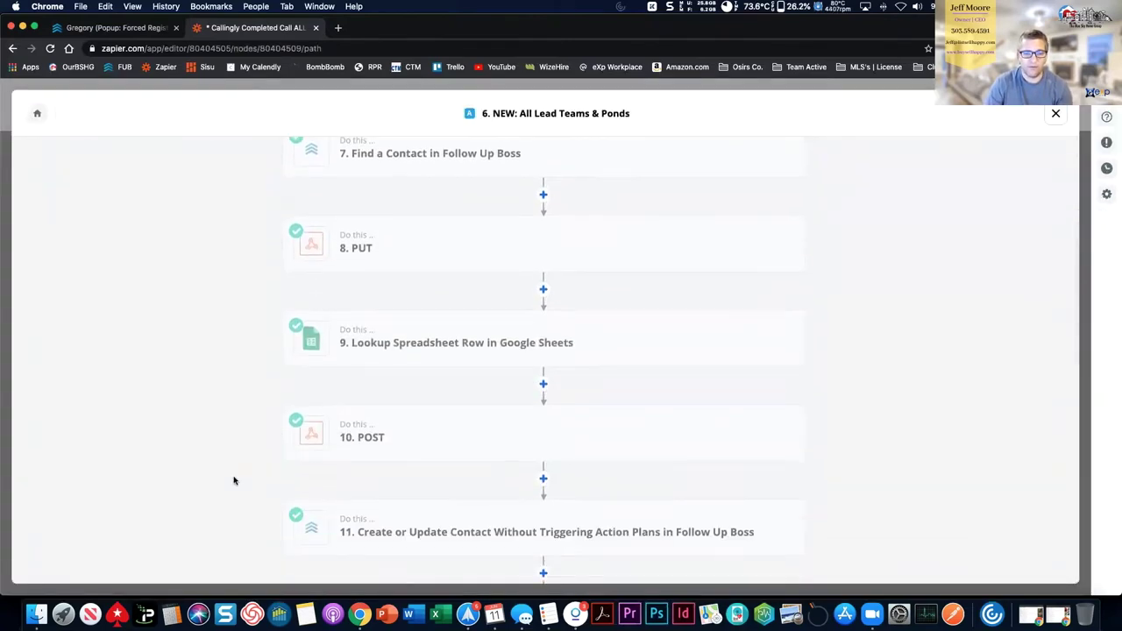
{"action": "scroll", "coordinate": [233, 479], "scroll_direction": "down", "scroll_amount": 5}
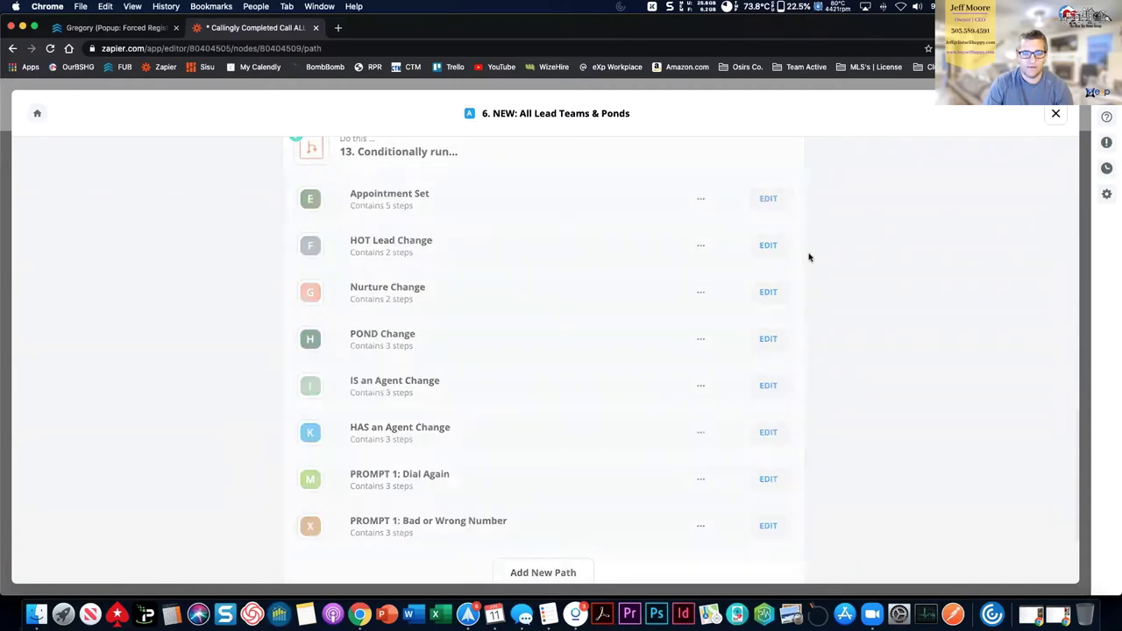
Inspect the customized request of the PUT step in the HOT Lead Change path, and leave the path editor
{"action": "left_click", "coordinate": [769, 246]}
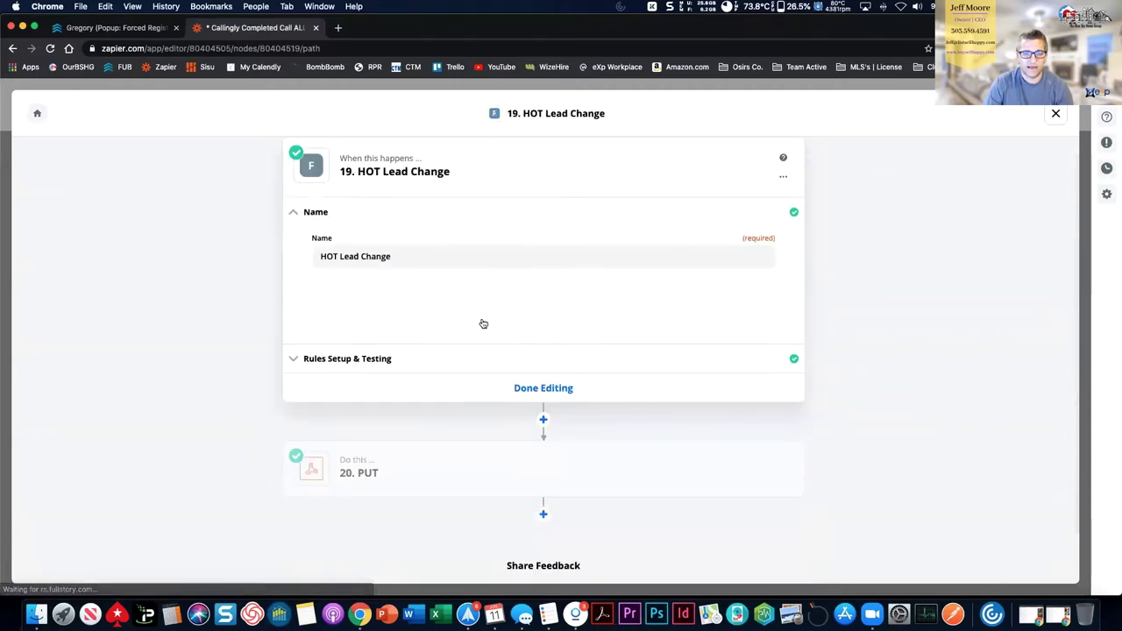
{"action": "left_click", "coordinate": [418, 486]}
{"action": "left_click", "coordinate": [375, 354]}
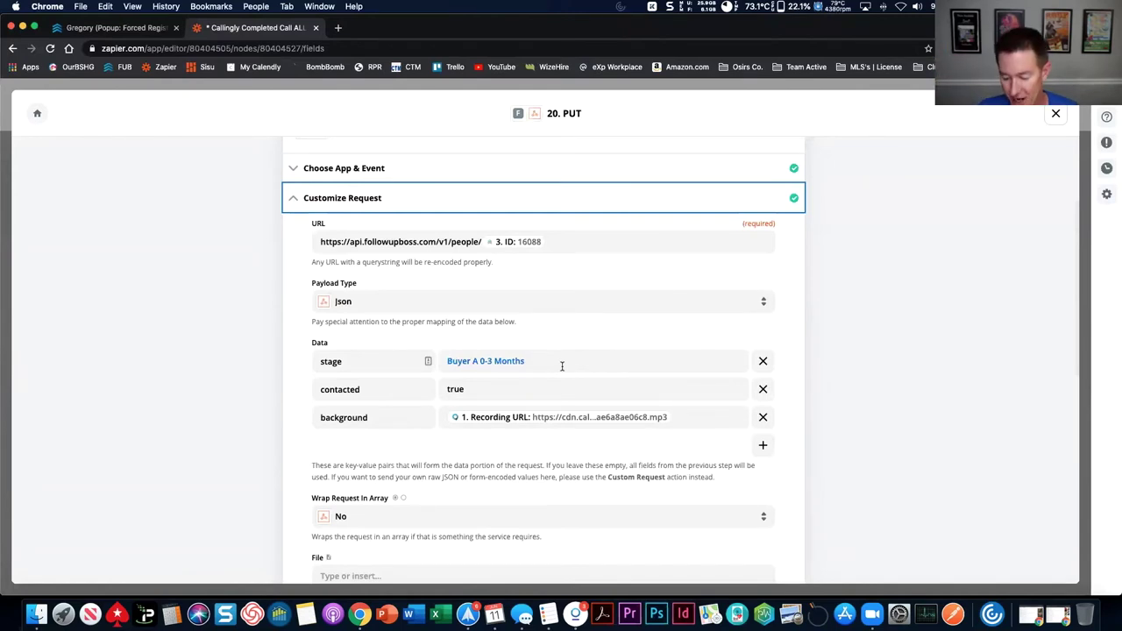
{"action": "scroll", "coordinate": [562, 366], "scroll_direction": "up", "scroll_amount": 3}
{"action": "left_click", "coordinate": [1068, 115]}
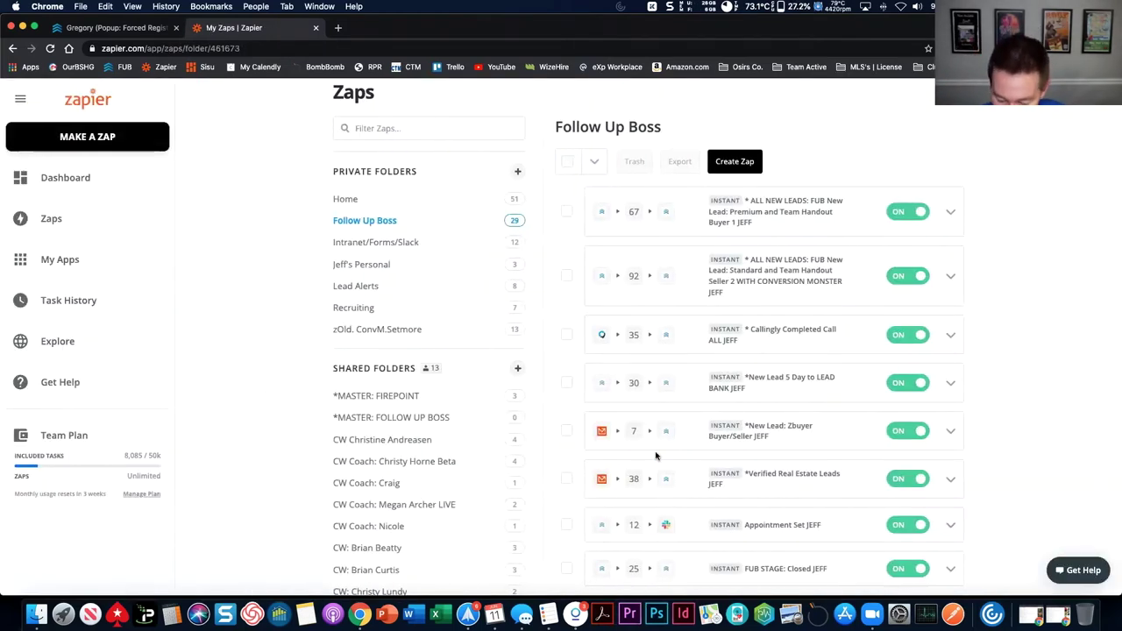
Find the Appointment Set zap in the Follow Up Boss folder, open it and review its trigger and following steps
{"action": "scroll", "coordinate": [847, 458], "scroll_direction": "down", "scroll_amount": 3}
{"action": "scroll", "coordinate": [845, 462], "scroll_direction": "down", "scroll_amount": 3}
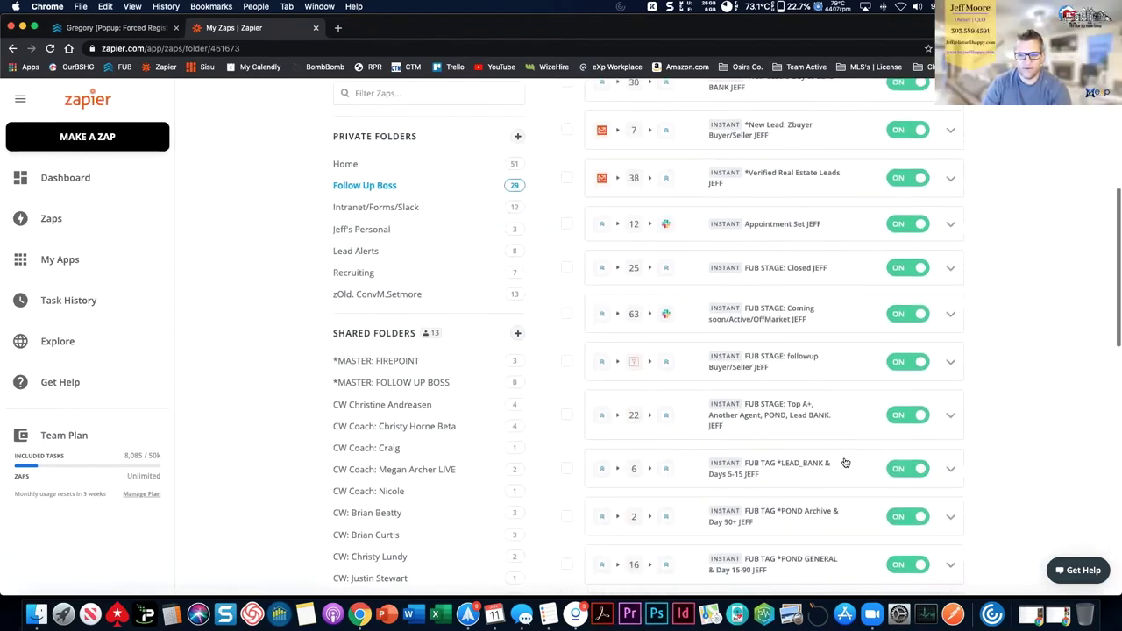
{"action": "scroll", "coordinate": [845, 462], "scroll_direction": "down", "scroll_amount": 1}
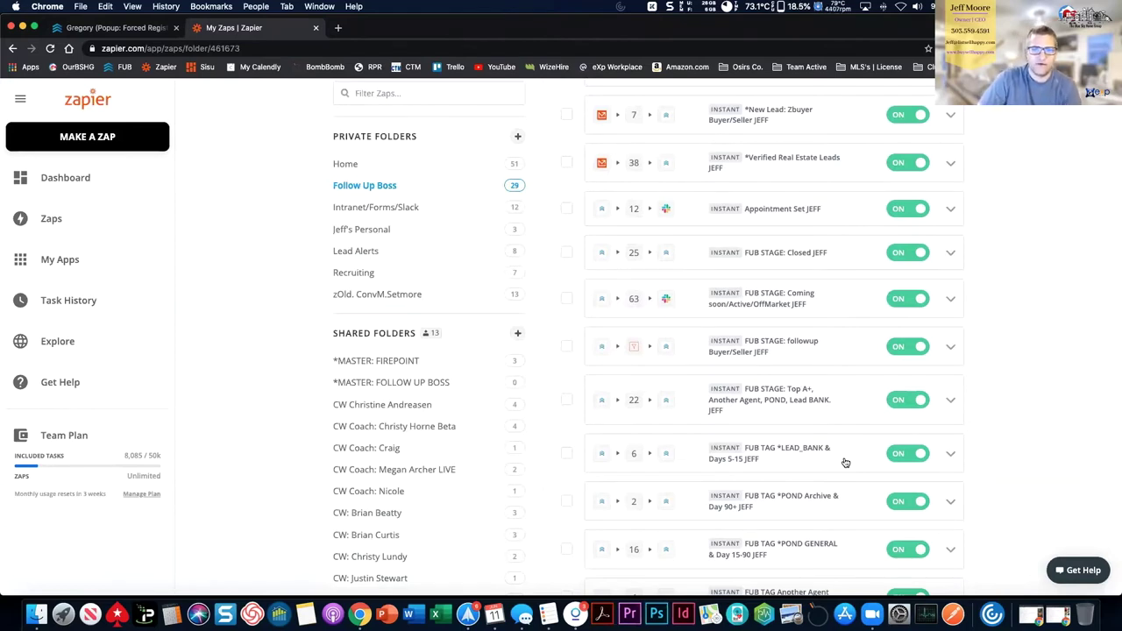
{"action": "left_click", "coordinate": [820, 219]}
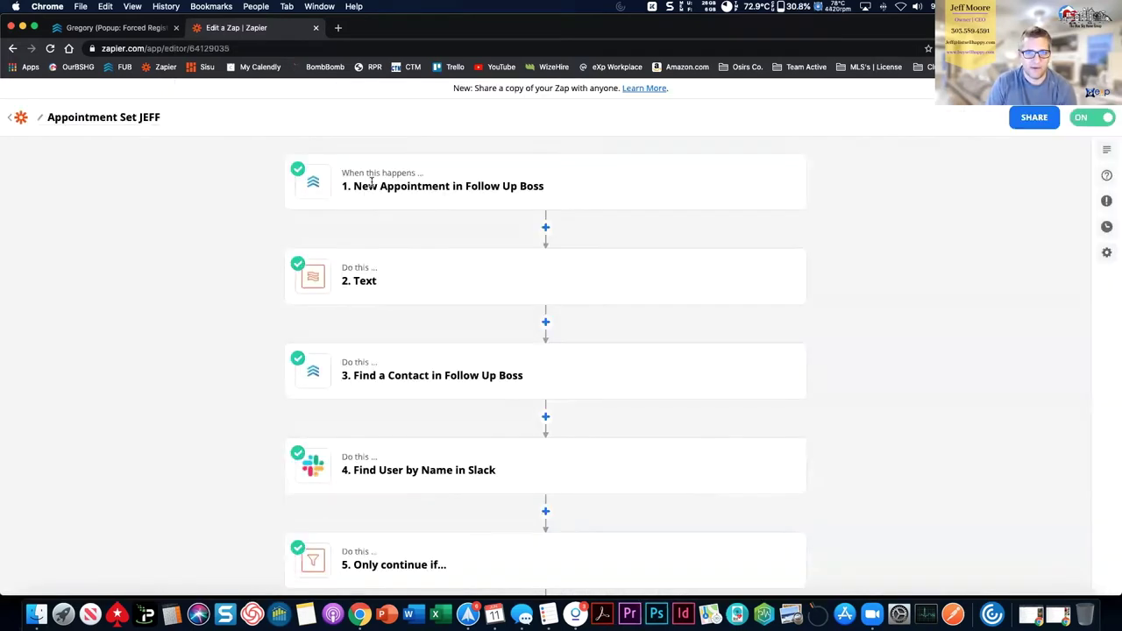
{"action": "scroll", "coordinate": [451, 255], "scroll_direction": "down", "scroll_amount": 3}
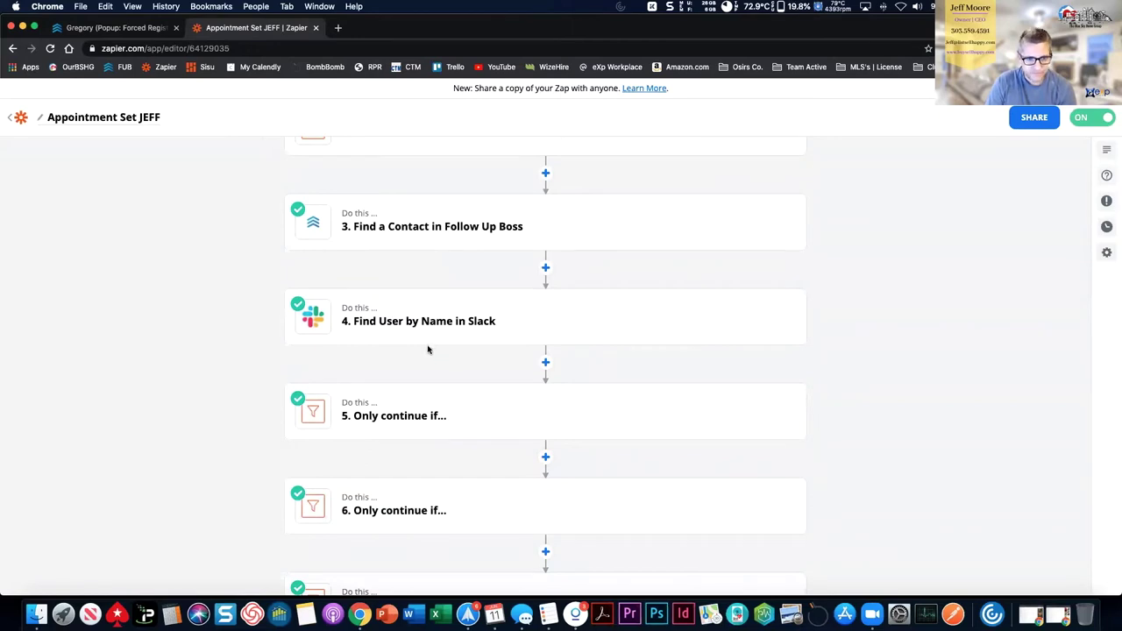
{"action": "scroll", "coordinate": [427, 349], "scroll_direction": "up", "scroll_amount": 3}
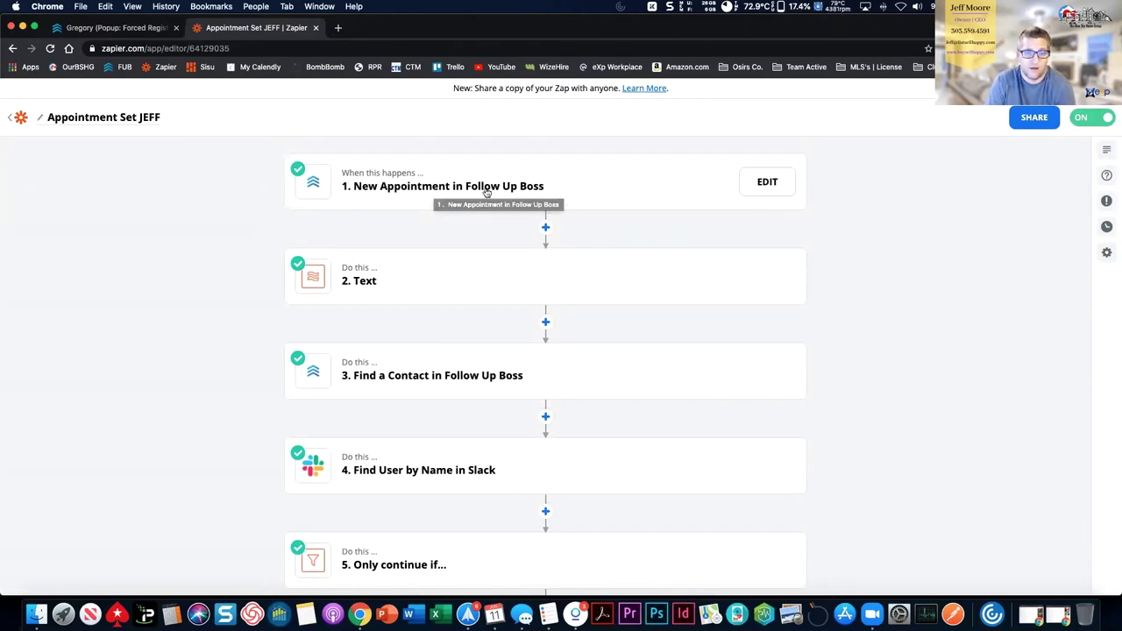
Switch to Slack in Station and review the celebrategoodtime channel's automated posts back to the June 5th new appointment announcements
{"action": "left_click", "coordinate": [576, 614]}
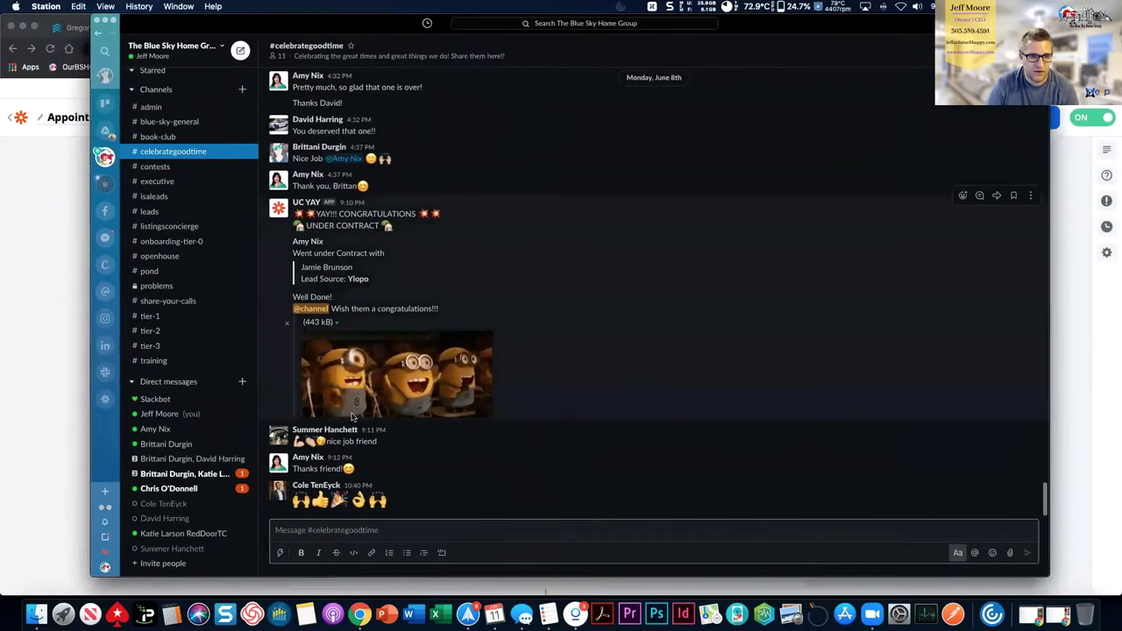
{"action": "scroll", "coordinate": [414, 320], "scroll_direction": "up", "scroll_amount": 5}
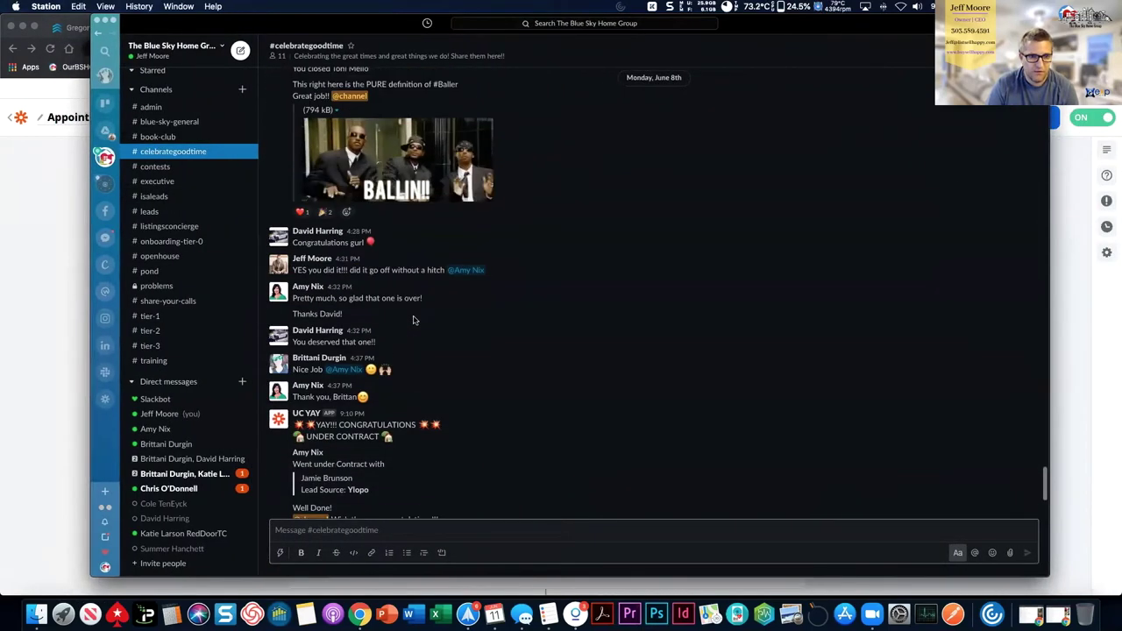
{"action": "scroll", "coordinate": [415, 320], "scroll_direction": "up", "scroll_amount": 8}
{"action": "scroll", "coordinate": [330, 278], "scroll_direction": "up", "scroll_amount": 10}
{"action": "scroll", "coordinate": [331, 277], "scroll_direction": "up", "scroll_amount": 5}
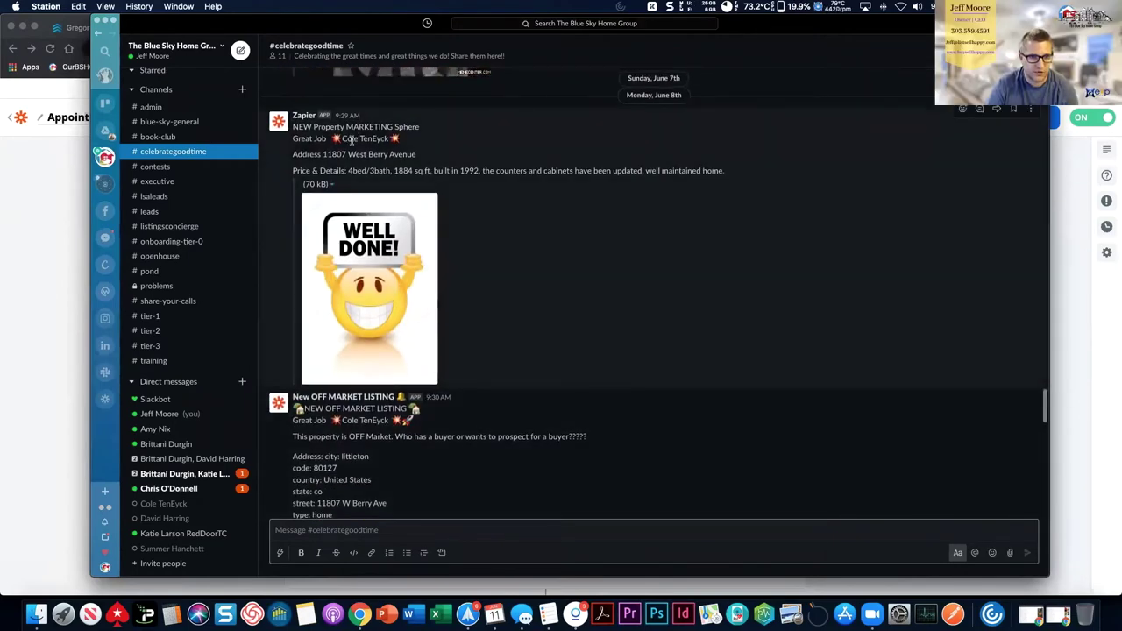
{"action": "scroll", "coordinate": [350, 140], "scroll_direction": "up", "scroll_amount": 10}
{"action": "scroll", "coordinate": [349, 173], "scroll_direction": "up", "scroll_amount": 10}
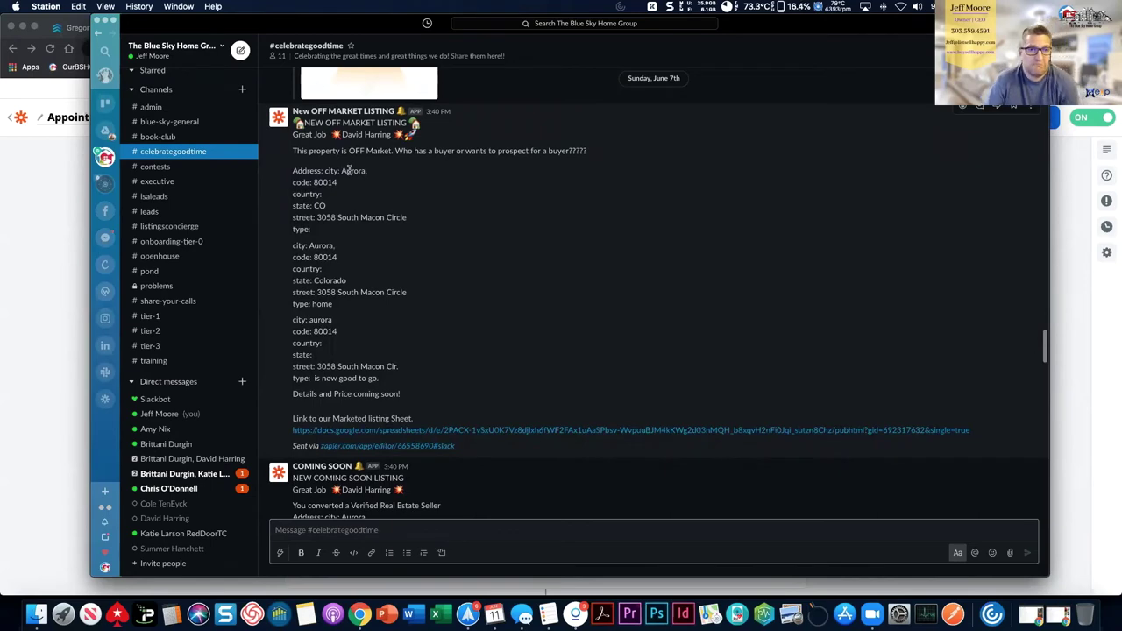
{"action": "scroll", "coordinate": [348, 172], "scroll_direction": "up", "scroll_amount": 15}
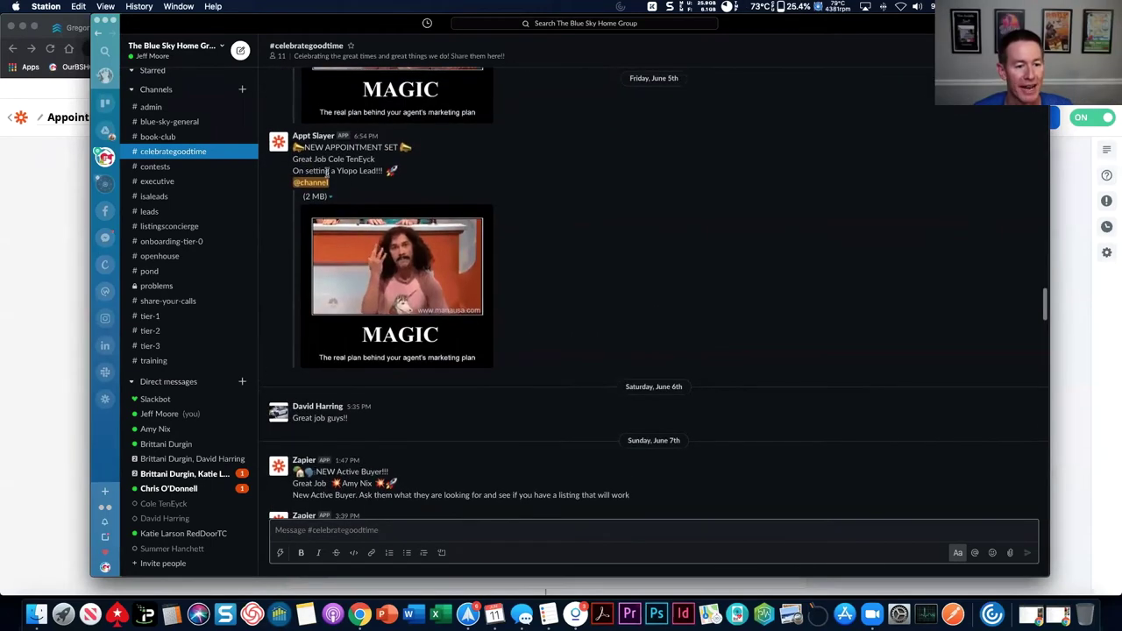
{"action": "scroll", "coordinate": [424, 233], "scroll_direction": "up", "scroll_amount": 2}
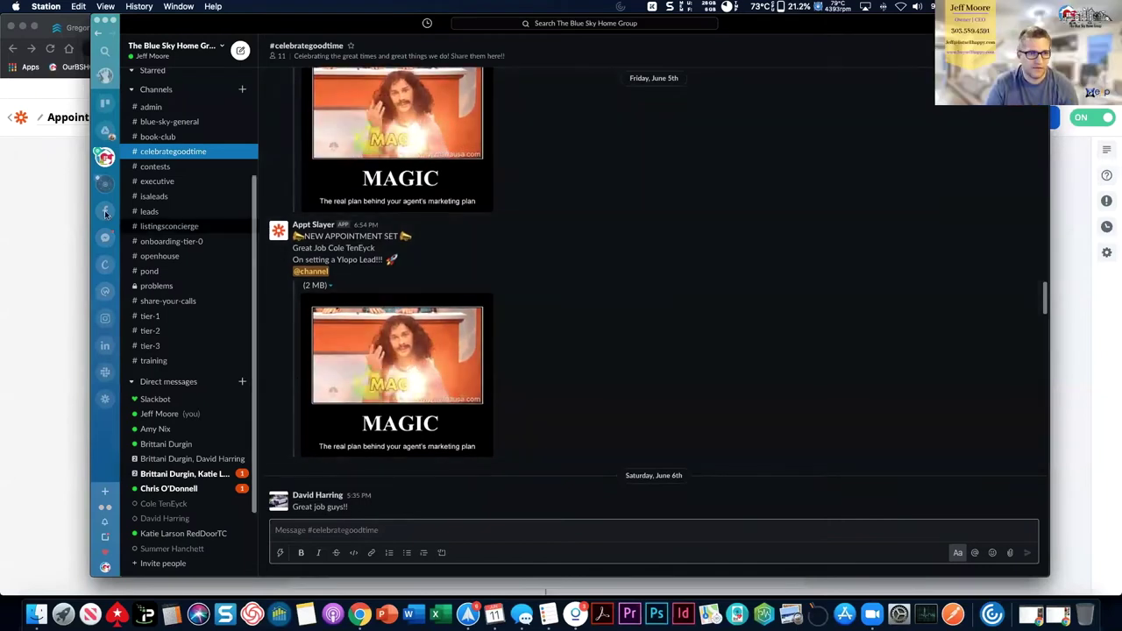
Look over the apps docked in Station, including Facebook Messenger, Facebook Workplace, LinkedIn Sales Navigator and Google Drive
{"action": "left_click", "coordinate": [103, 524]}
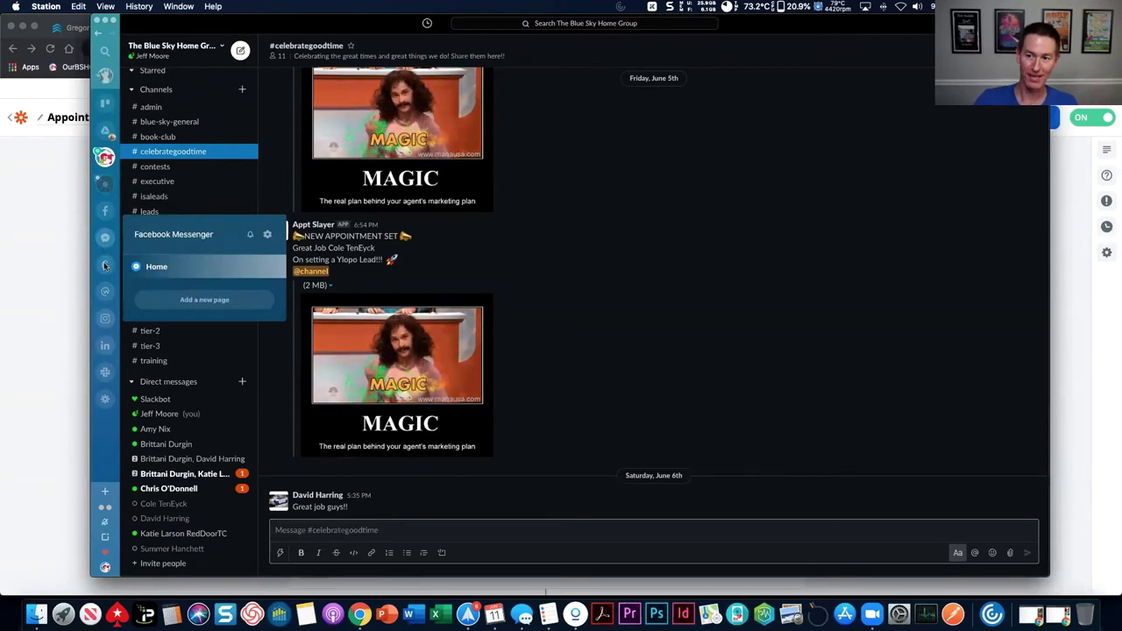
{"action": "mouse_move", "coordinate": [105, 295]}
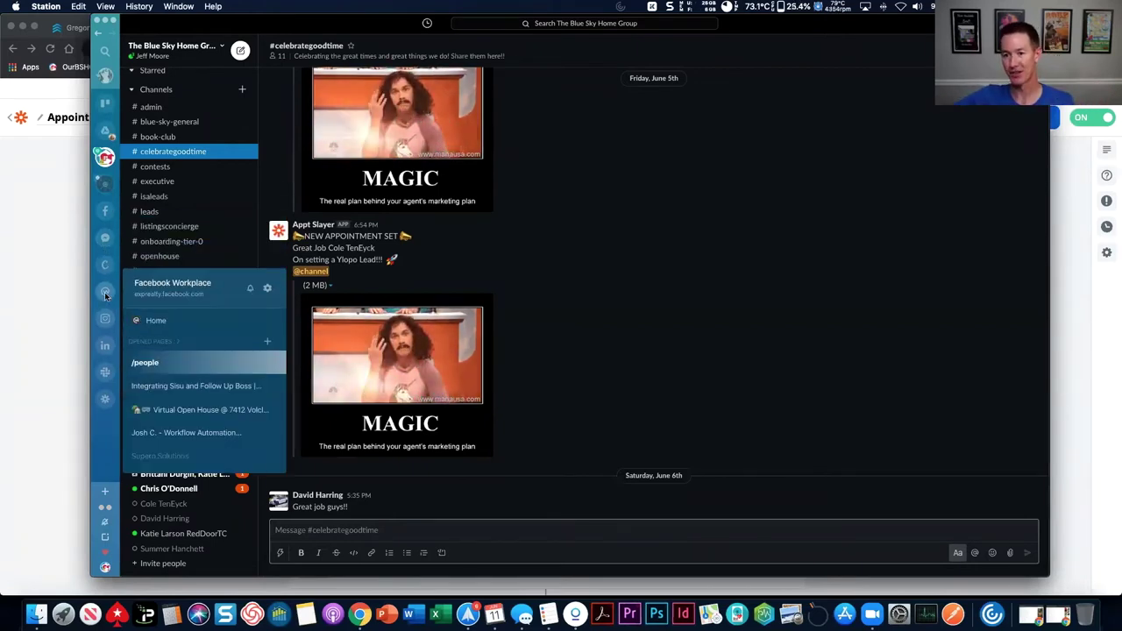
{"action": "mouse_move", "coordinate": [103, 323]}
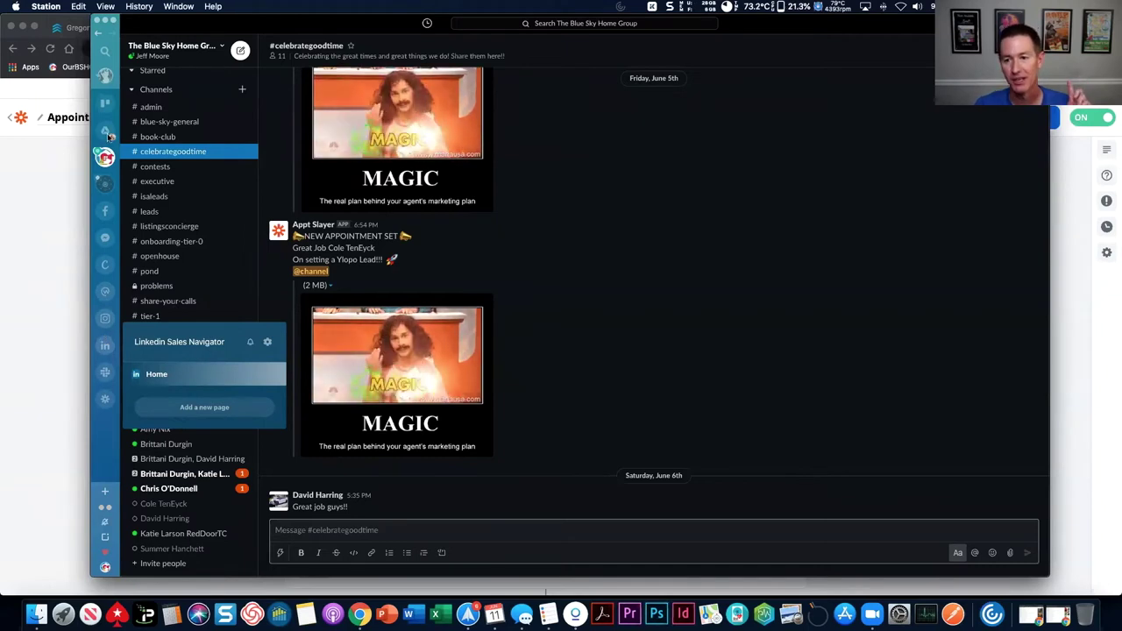
{"action": "mouse_move", "coordinate": [109, 135]}
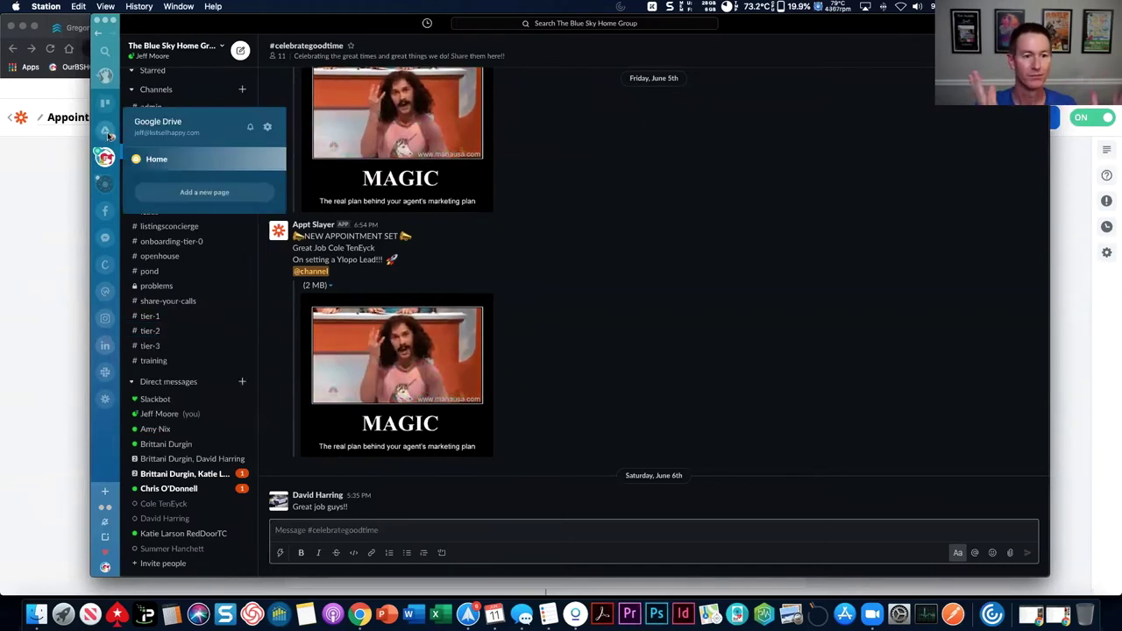
{"action": "mouse_move", "coordinate": [104, 109]}
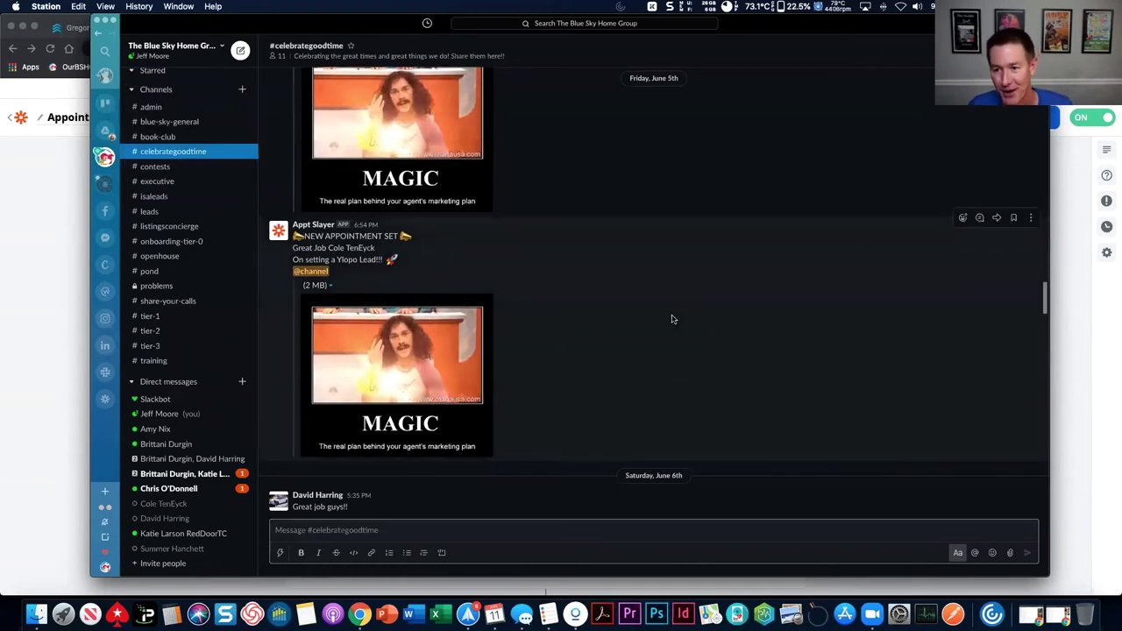
Switch back to Zapier, leave the Appointment Set zap and open the Lead Alerts folder to view its zaps
{"action": "key", "text": "super+Tab"}
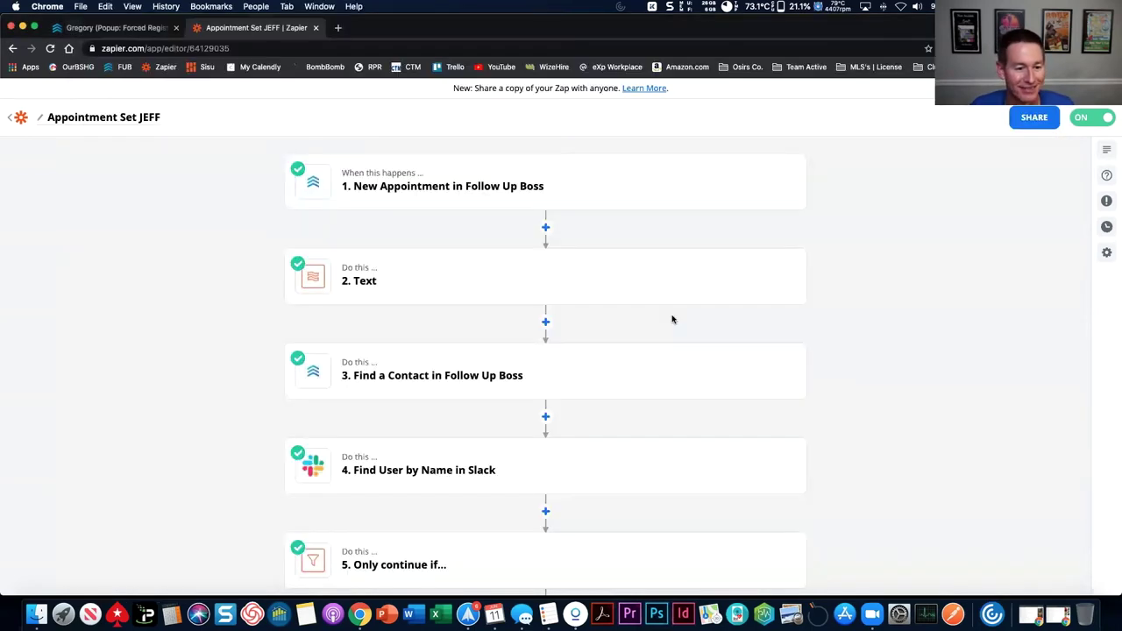
{"action": "left_click", "coordinate": [21, 123]}
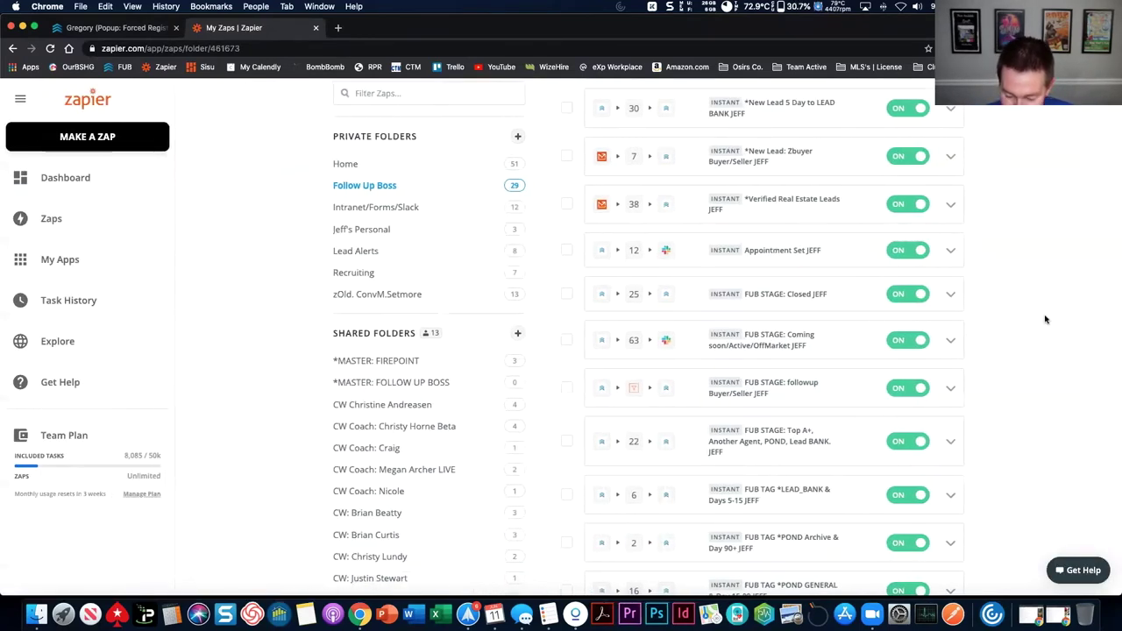
{"action": "scroll", "coordinate": [1045, 320], "scroll_direction": "down", "scroll_amount": 1}
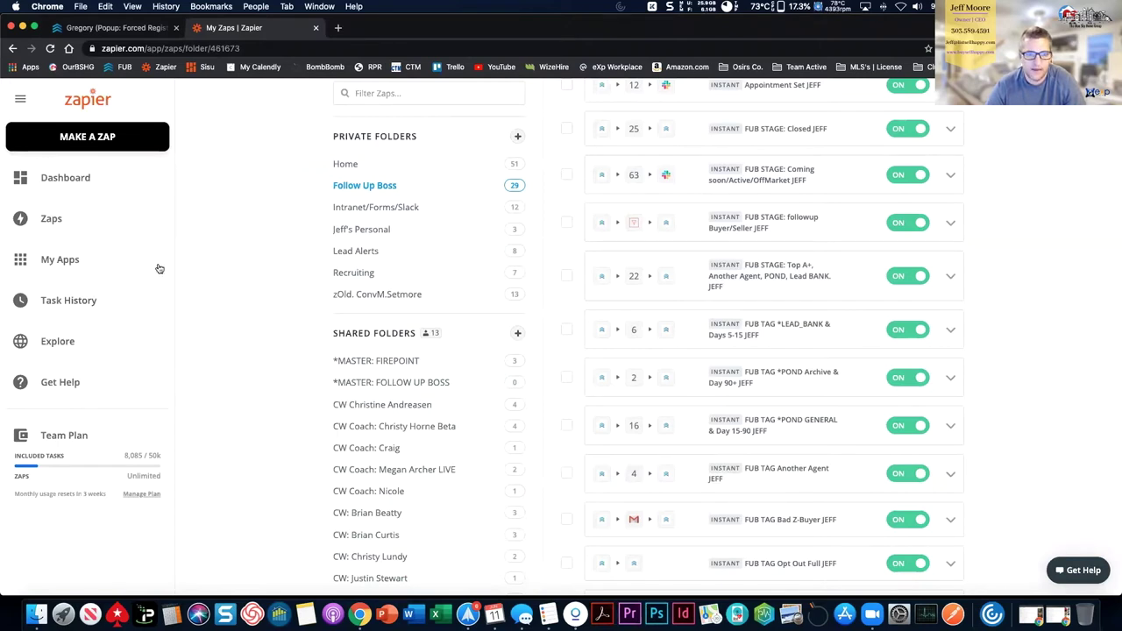
{"action": "left_click", "coordinate": [352, 252]}
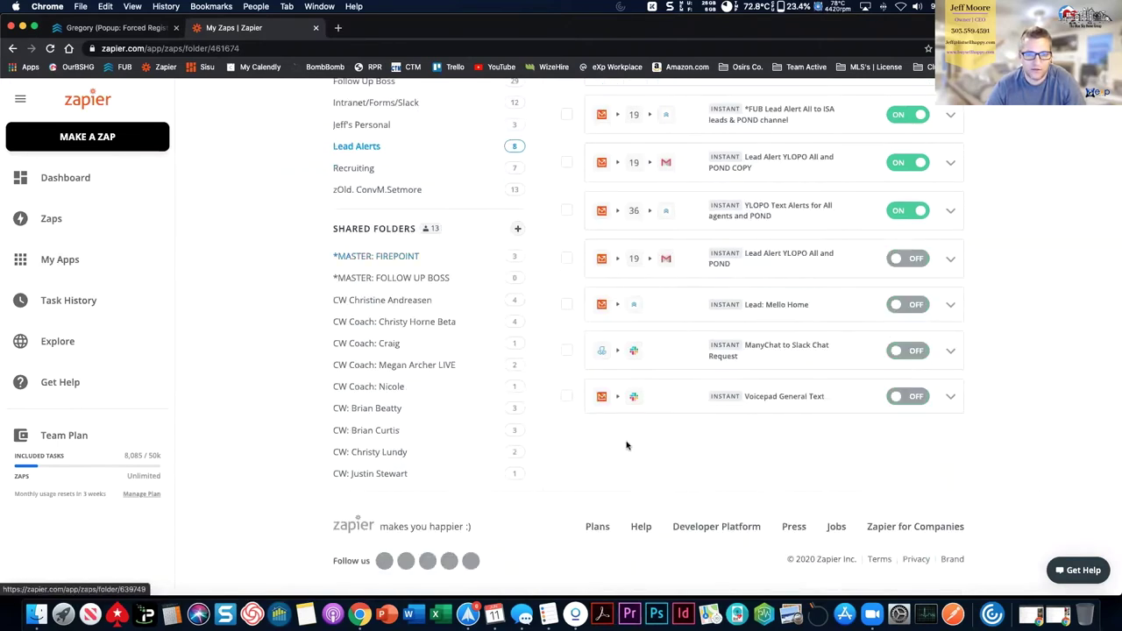
{"action": "scroll", "coordinate": [626, 444], "scroll_direction": "up", "scroll_amount": 5}
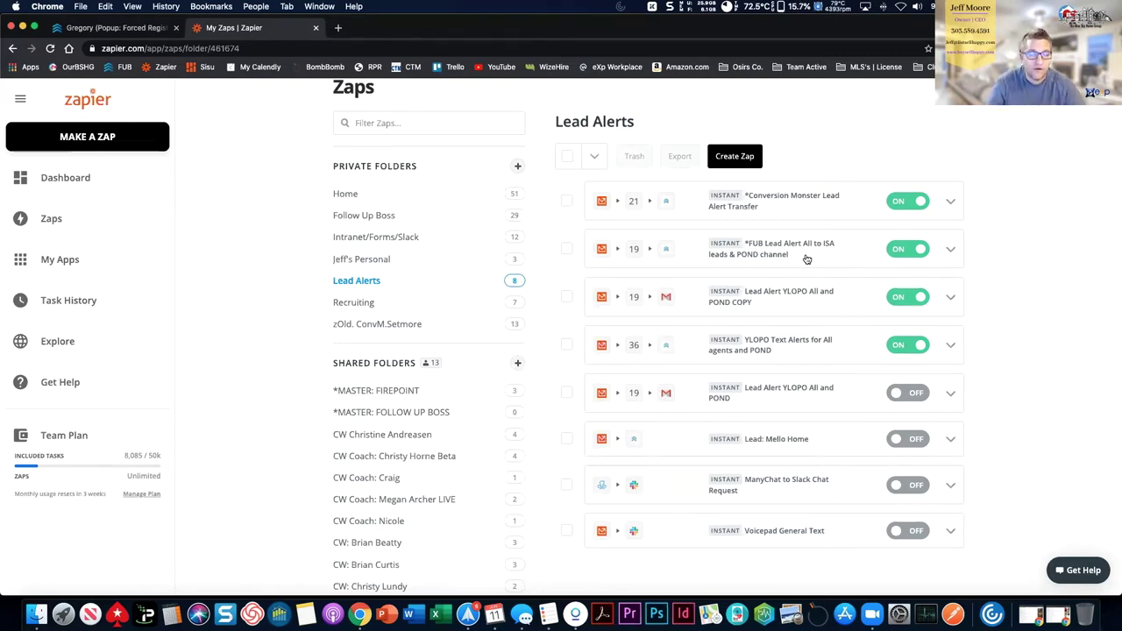
Open the Lead Alert YLOPO All and POND COPY zap and review its steps through the end of the Alex e Pond path
{"action": "left_click", "coordinate": [768, 304]}
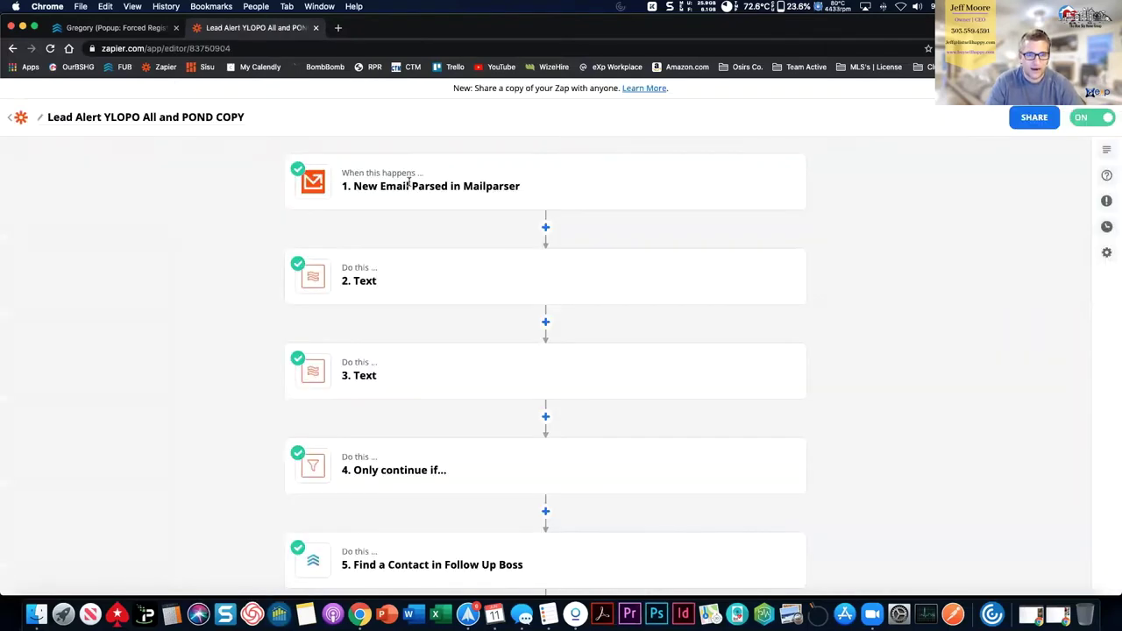
{"action": "scroll", "coordinate": [258, 307], "scroll_direction": "down", "scroll_amount": 1}
{"action": "scroll", "coordinate": [180, 497], "scroll_direction": "down", "scroll_amount": 8}
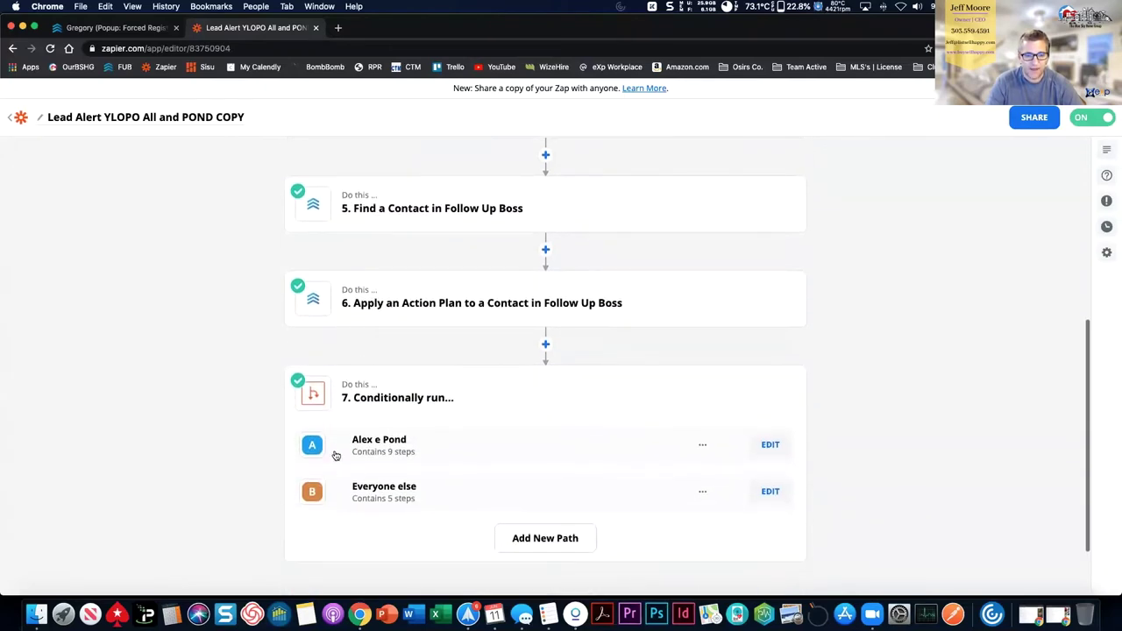
{"action": "left_click", "coordinate": [766, 447]}
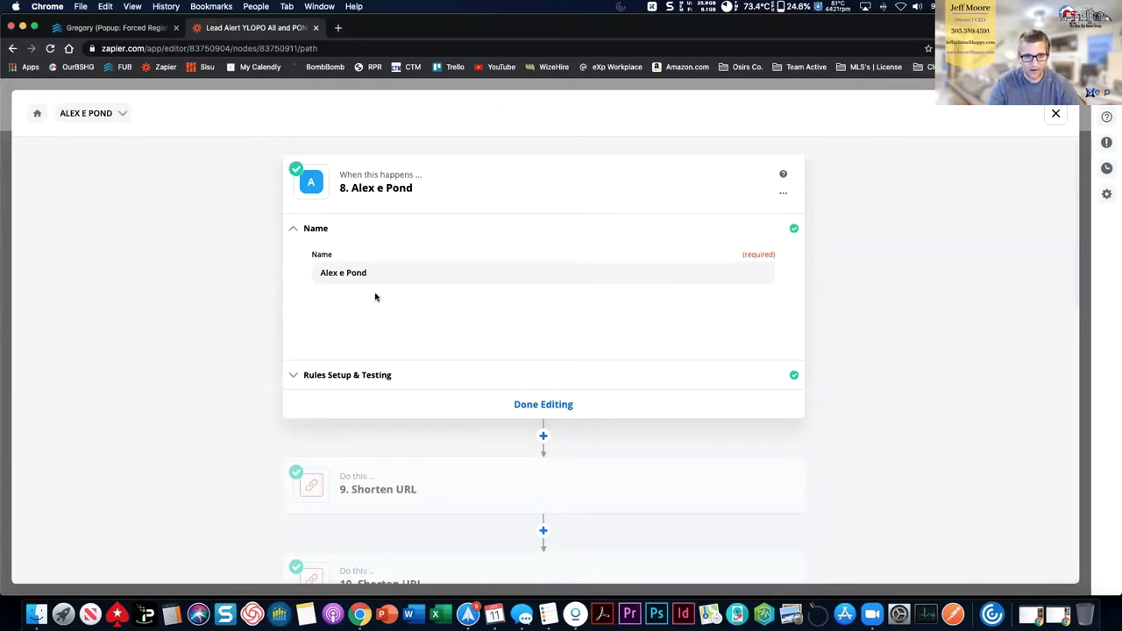
{"action": "scroll", "coordinate": [203, 296], "scroll_direction": "down", "scroll_amount": 4}
{"action": "scroll", "coordinate": [203, 299], "scroll_direction": "down", "scroll_amount": 10}
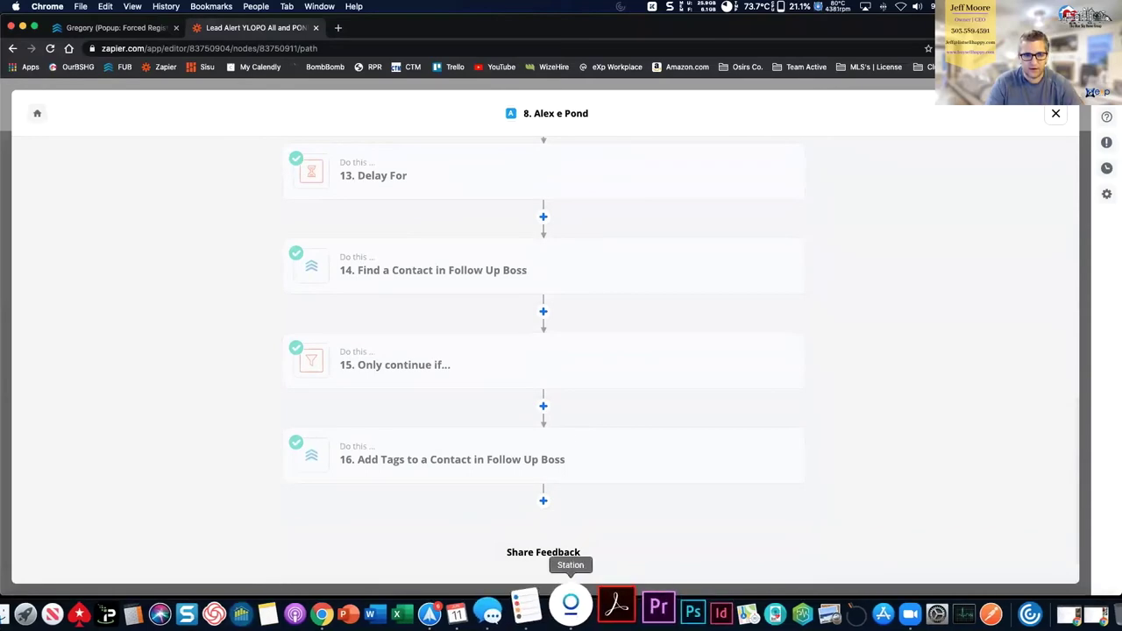
Switch to Slack in Station, open the pond channel and claim the lead from the 11:19 AM re-marketing priority alert
{"action": "left_click", "coordinate": [571, 605]}
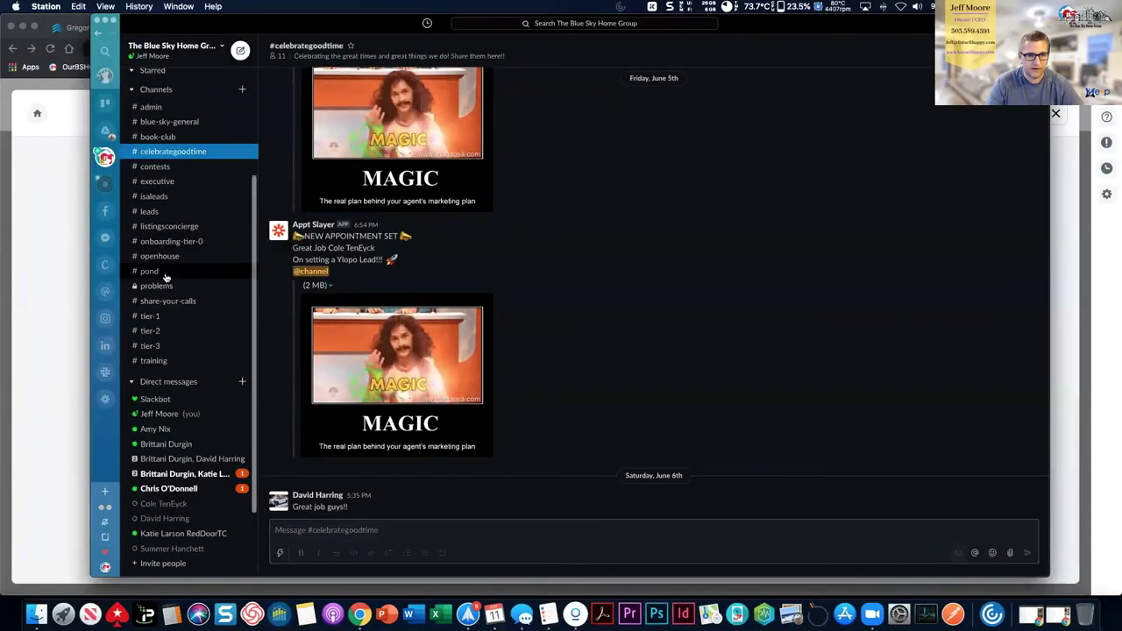
{"action": "left_click", "coordinate": [165, 274]}
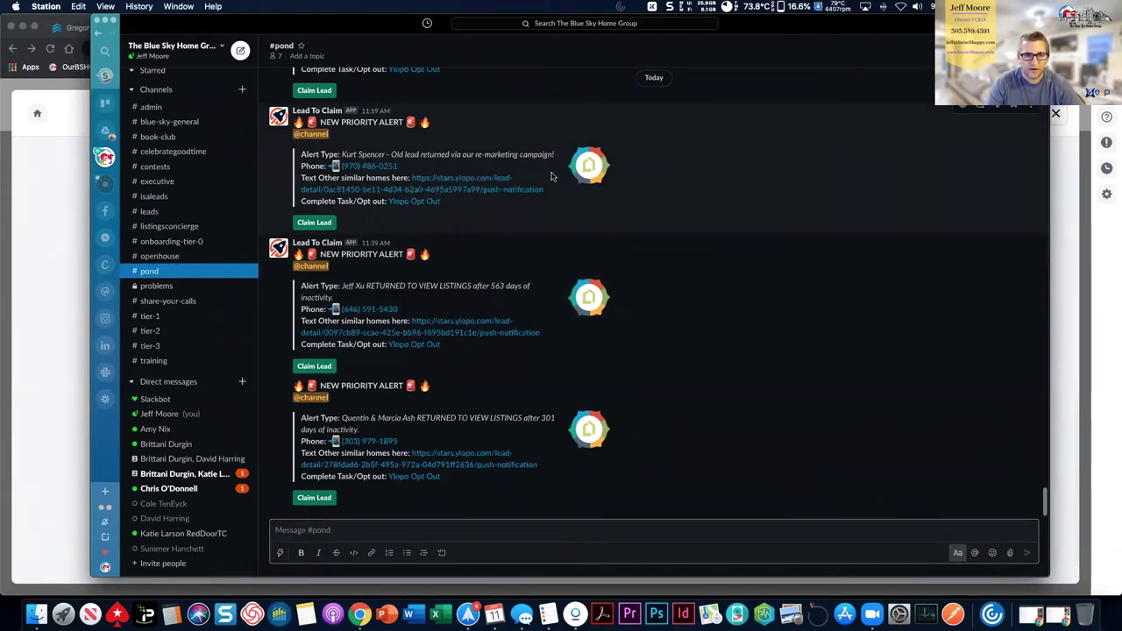
{"action": "left_click", "coordinate": [308, 226]}
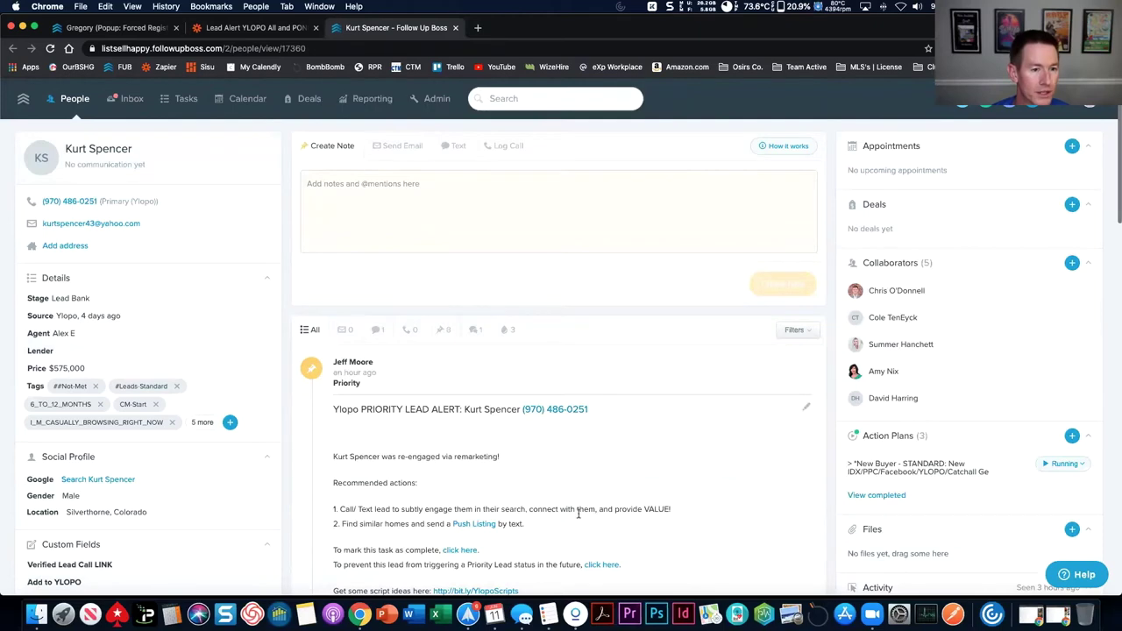
Return to Slack in Station and examine today's and yesterday's priority and Lead Bank alerts in the pond channel
{"action": "left_click", "coordinate": [576, 612]}
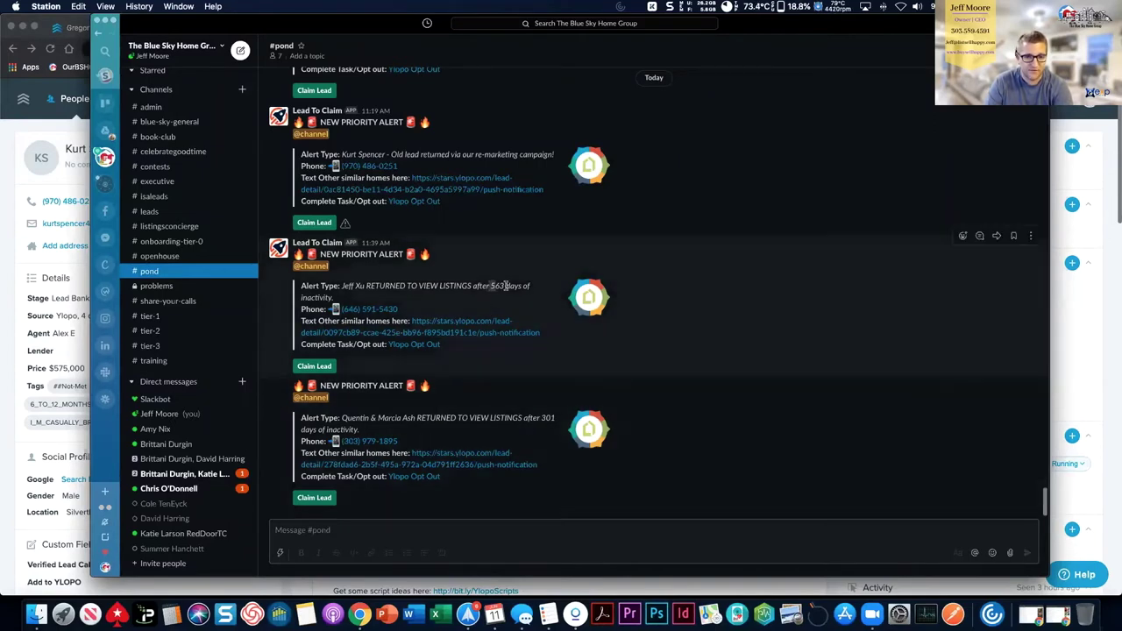
{"action": "scroll", "coordinate": [506, 286], "scroll_direction": "up", "scroll_amount": 6}
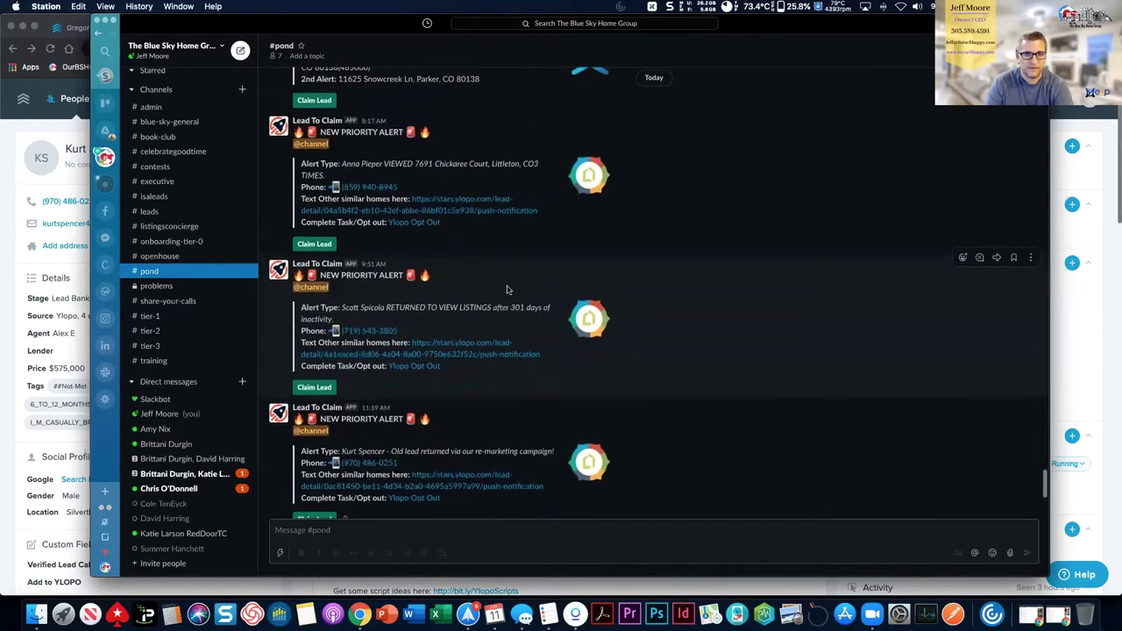
{"action": "scroll", "coordinate": [506, 290], "scroll_direction": "up", "scroll_amount": 3}
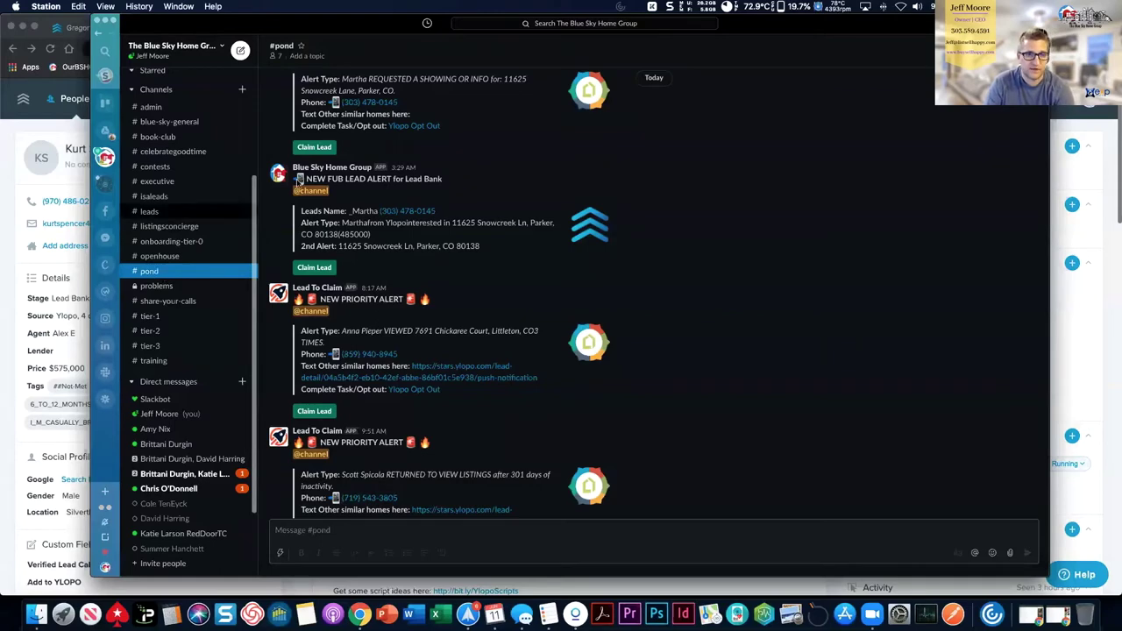
{"action": "scroll", "coordinate": [353, 225], "scroll_direction": "up", "scroll_amount": 5}
{"action": "scroll", "coordinate": [353, 225], "scroll_direction": "up", "scroll_amount": 4}
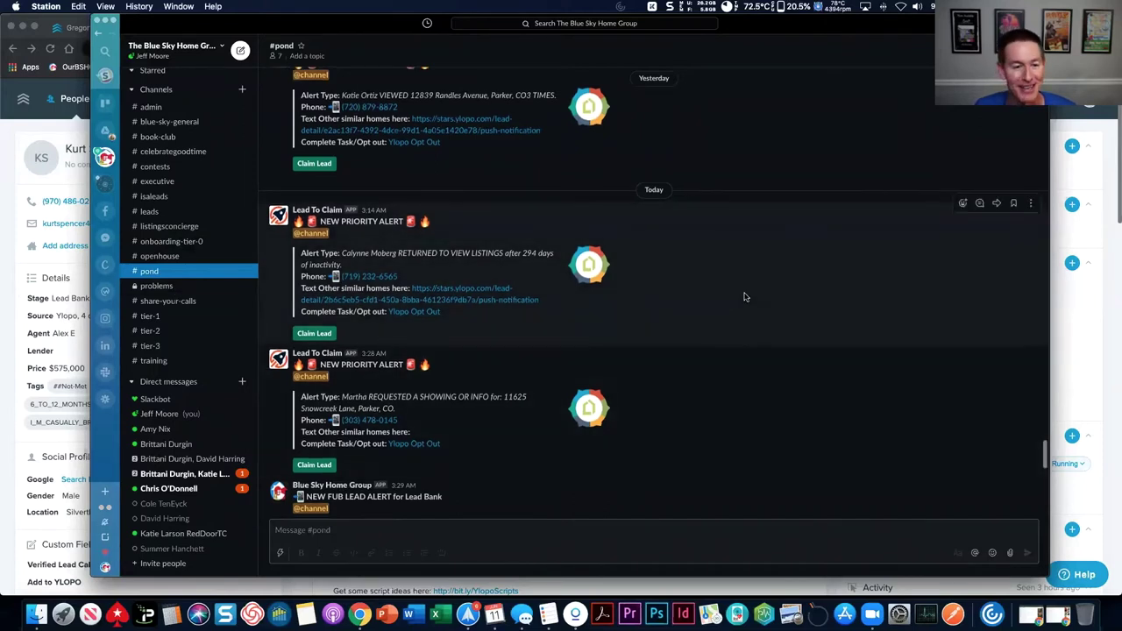
{"action": "scroll", "coordinate": [745, 298], "scroll_direction": "down", "scroll_amount": 2}
{"action": "scroll", "coordinate": [744, 297], "scroll_direction": "down", "scroll_amount": 2}
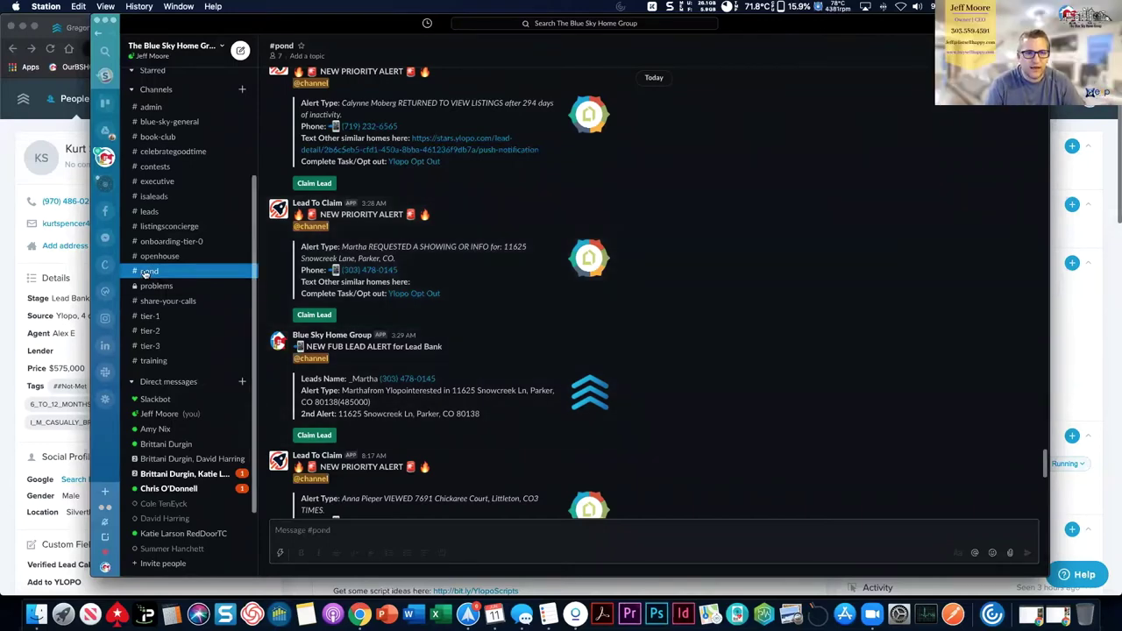
{"action": "scroll", "coordinate": [489, 333], "scroll_direction": "down", "scroll_amount": 3}
{"action": "scroll", "coordinate": [489, 332], "scroll_direction": "down", "scroll_amount": 6}
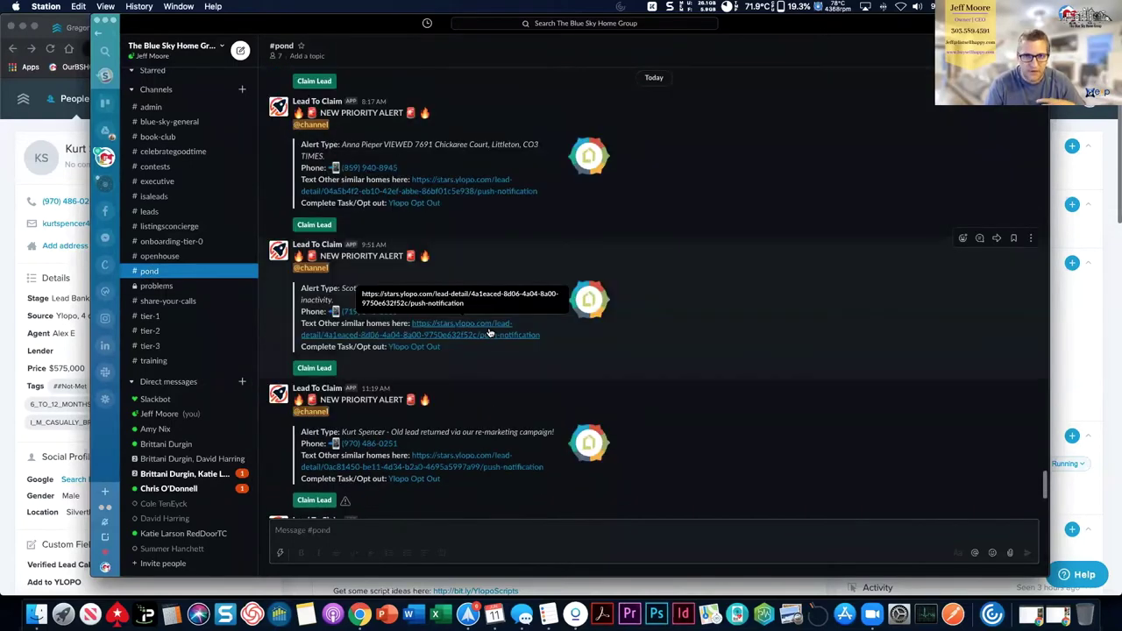
{"action": "scroll", "coordinate": [490, 333], "scroll_direction": "down", "scroll_amount": 7}
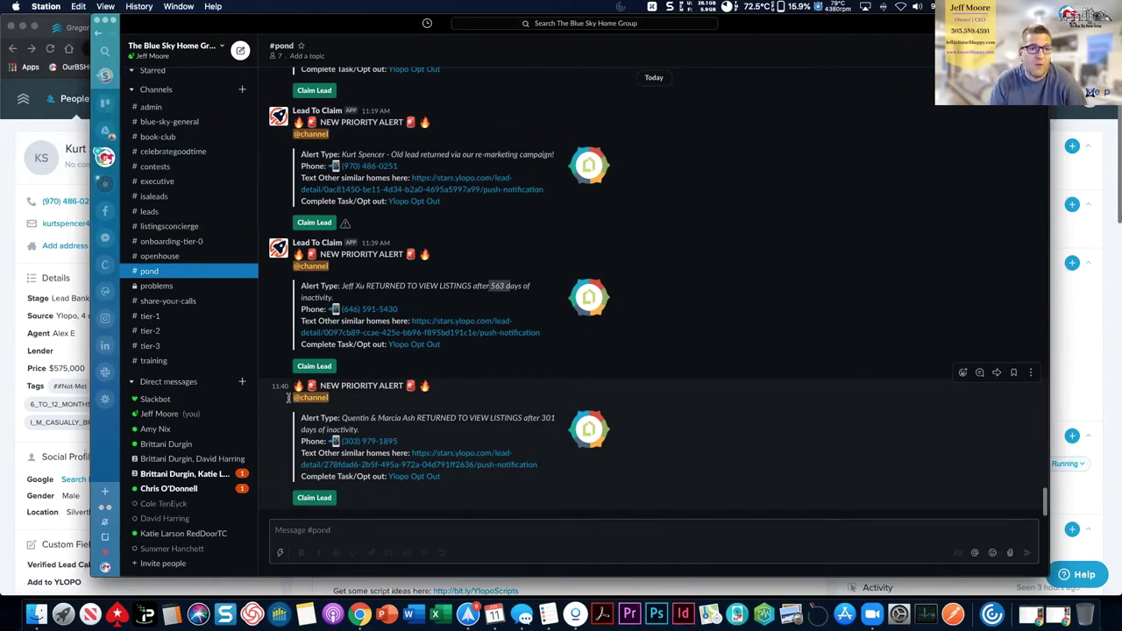
{"action": "scroll", "coordinate": [311, 443], "scroll_direction": "up", "scroll_amount": 10}
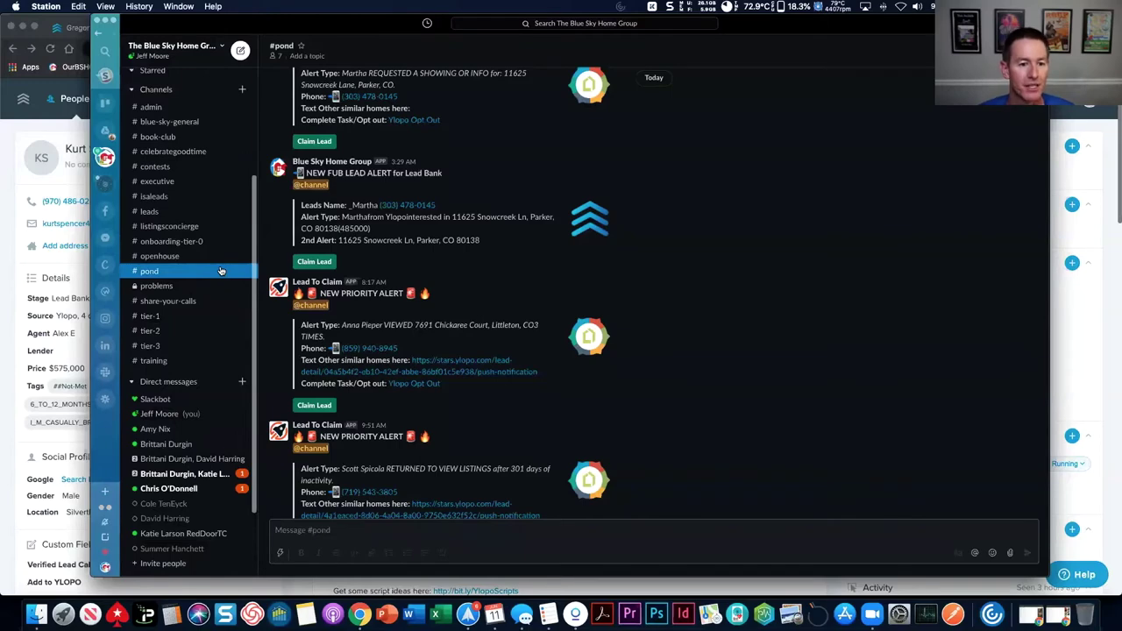
Return to Zapier in Chrome, close the Alex e Pond path and go back to the Lead Alerts folder's zap list
{"action": "left_click", "coordinate": [16, 249]}
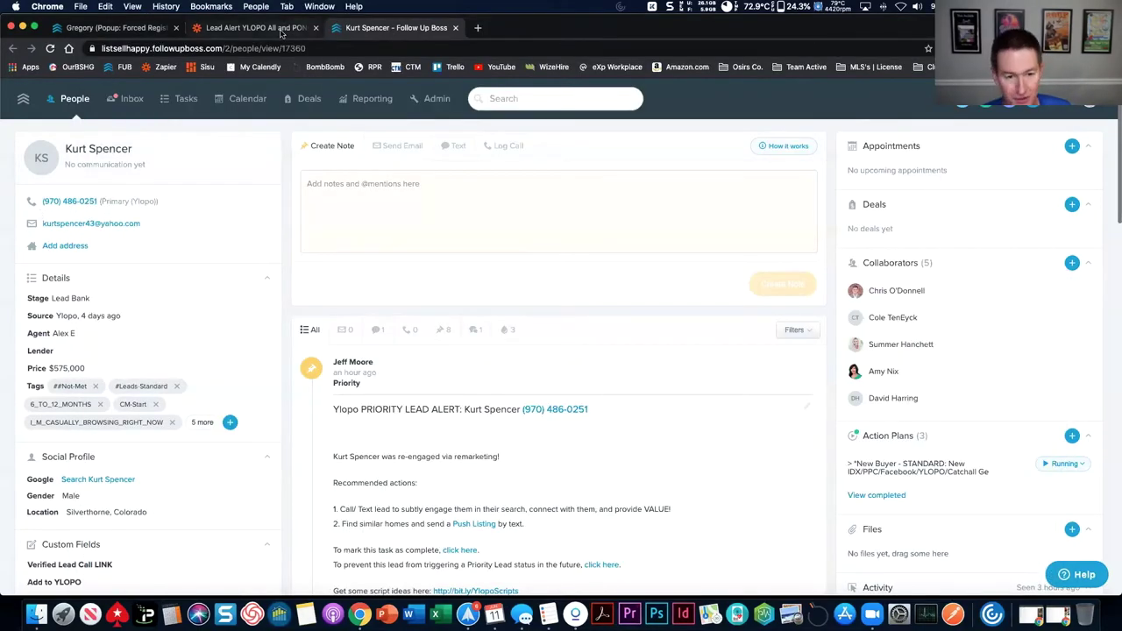
{"action": "left_click", "coordinate": [281, 31]}
{"action": "left_click", "coordinate": [1056, 114]}
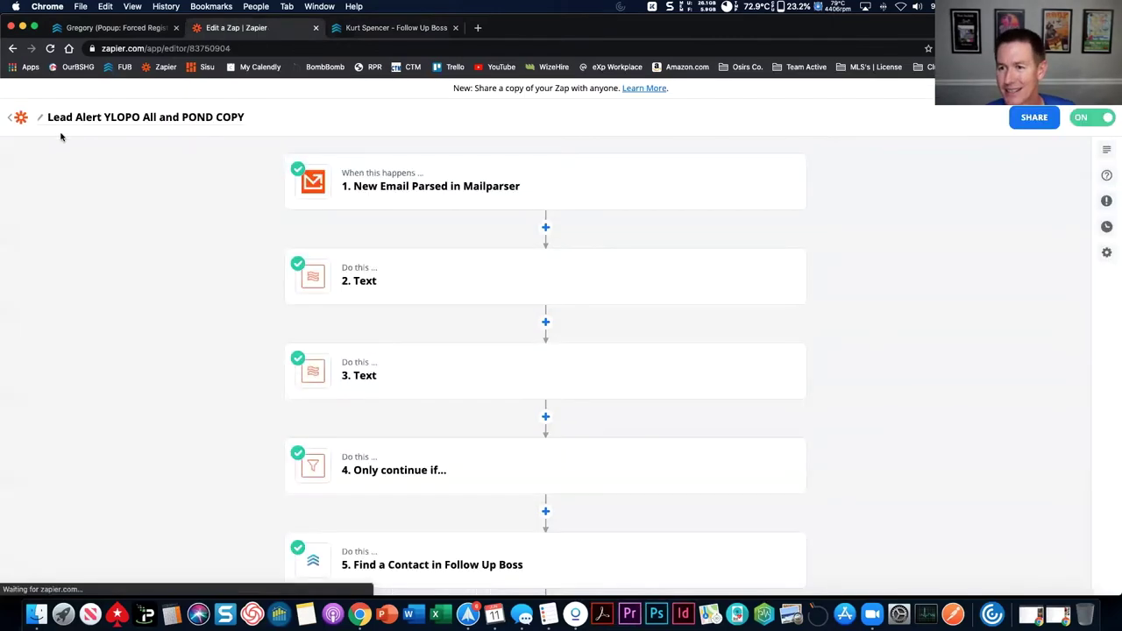
{"action": "left_click", "coordinate": [22, 118]}
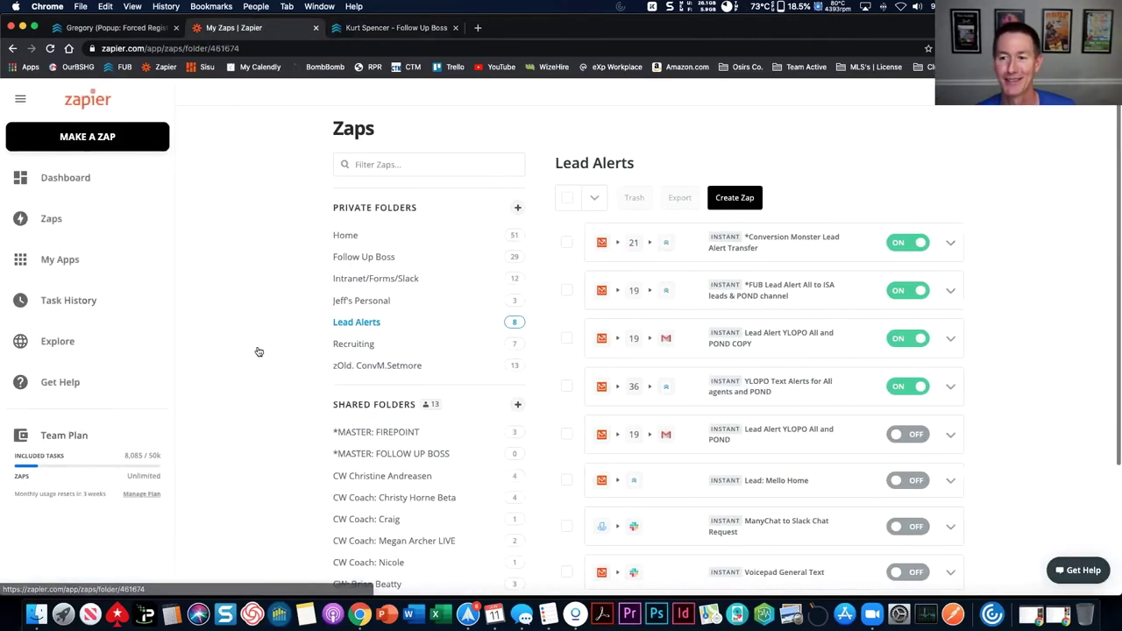
{"action": "scroll", "coordinate": [328, 263], "scroll_direction": "down", "scroll_amount": 3}
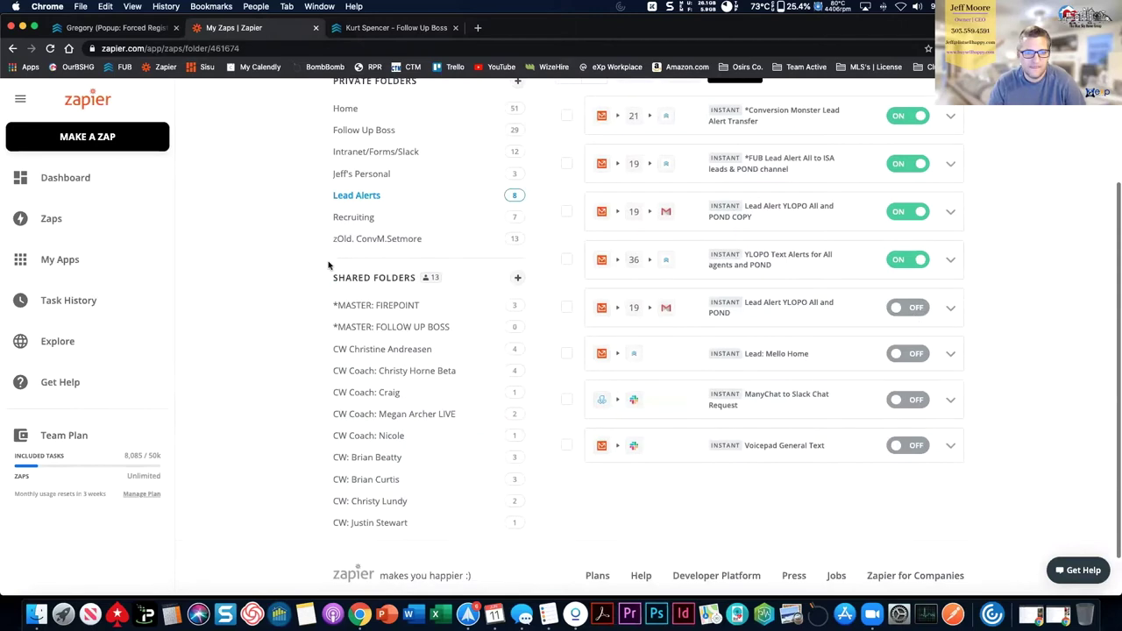
Show the zaps in the Intranet/Forms/Slack folder
{"action": "scroll", "coordinate": [328, 263], "scroll_direction": "up", "scroll_amount": 2}
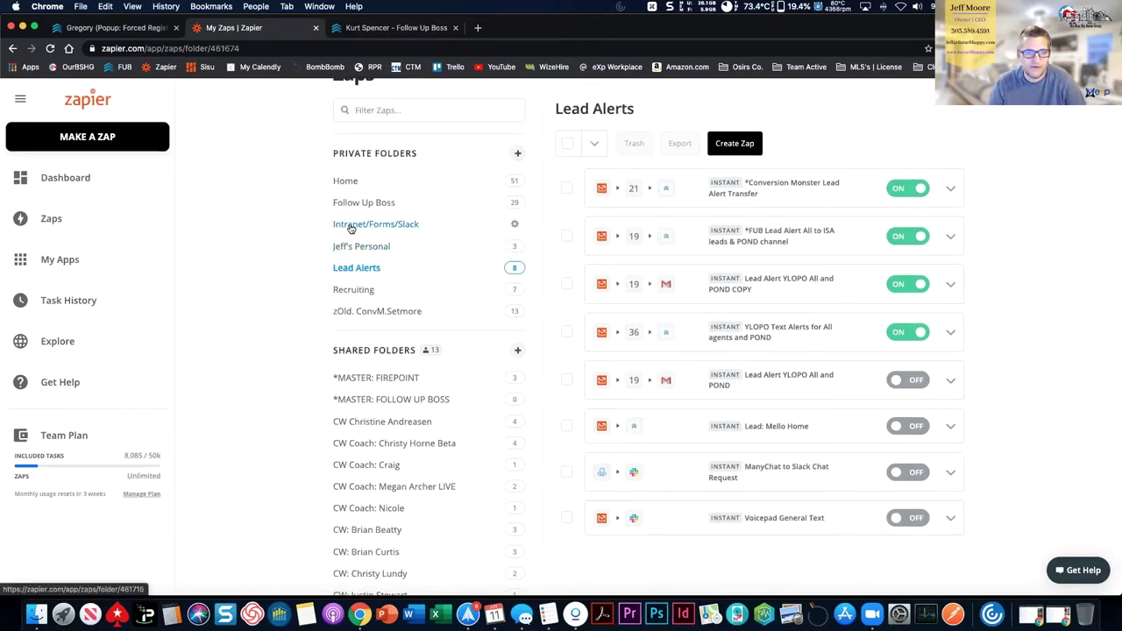
{"action": "left_click", "coordinate": [353, 227]}
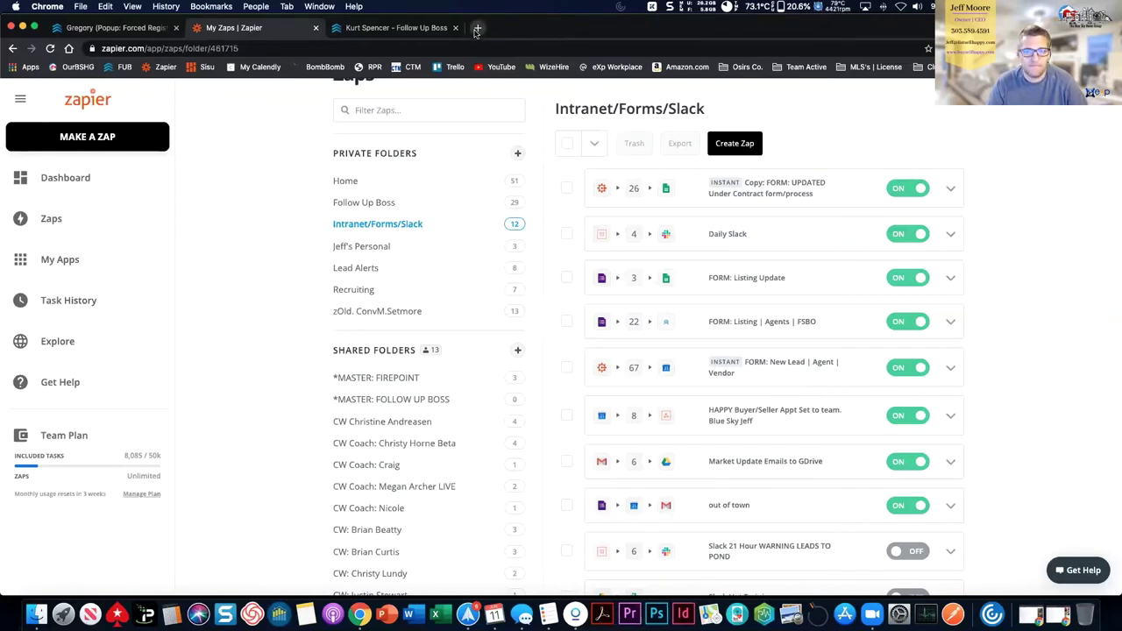
Open the Blue Sky Intranet in a new browser tab and follow its BRAND New Quick Add Lead link
{"action": "key", "text": "super+t"}
{"action": "left_click", "coordinate": [76, 68]}
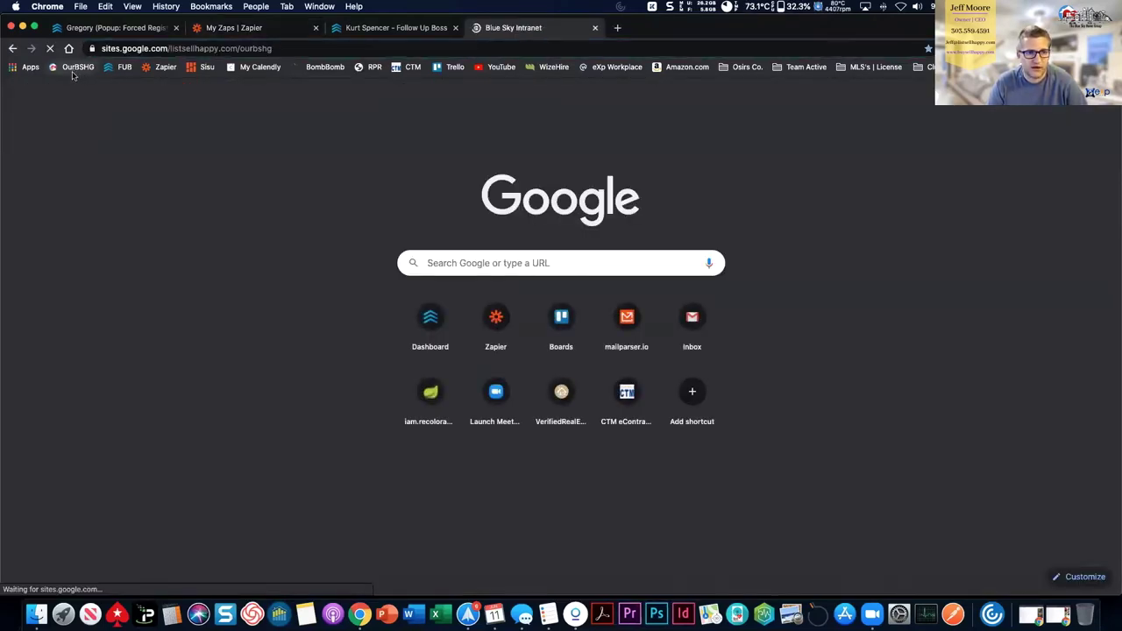
{"action": "scroll", "coordinate": [476, 317], "scroll_direction": "down", "scroll_amount": 2}
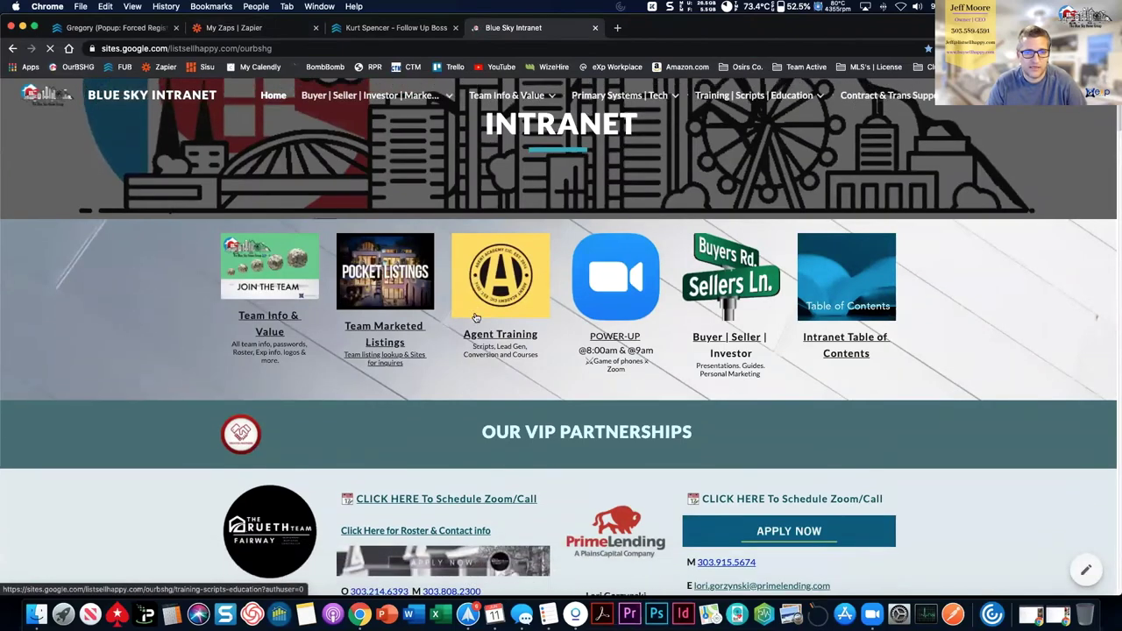
{"action": "scroll", "coordinate": [476, 318], "scroll_direction": "down", "scroll_amount": 10}
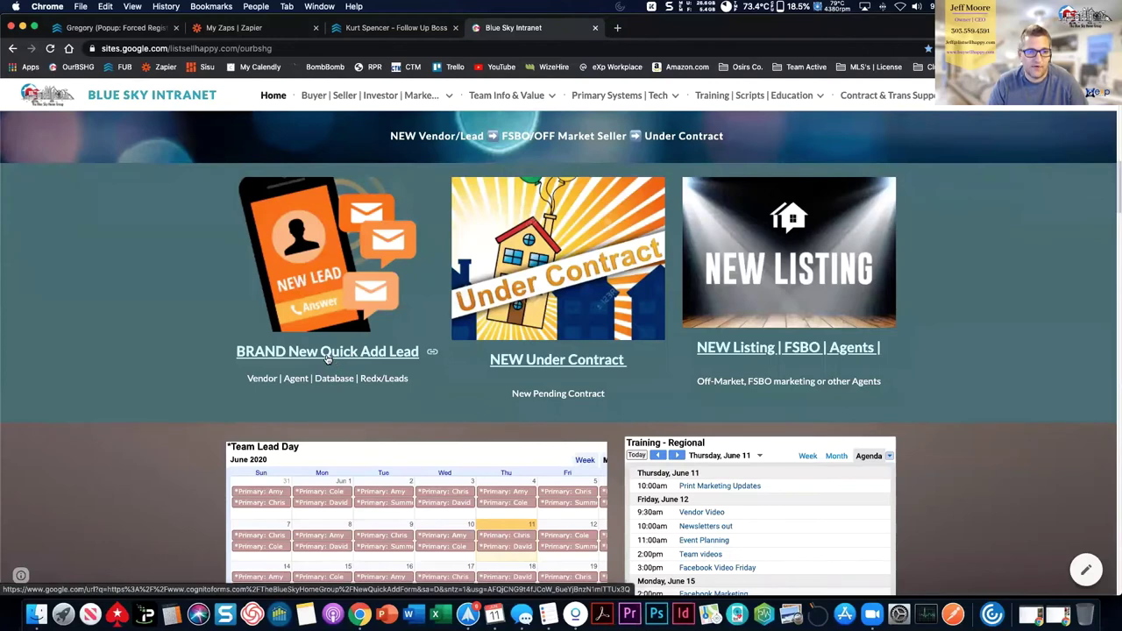
{"action": "left_click", "coordinate": [327, 353]}
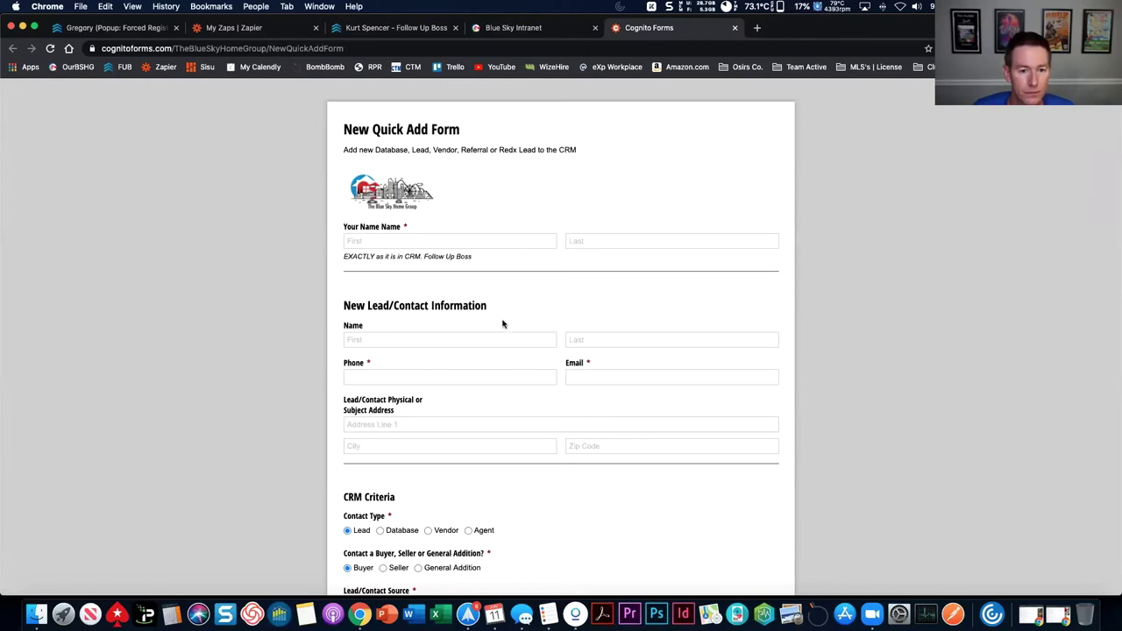
Review the New Quick Add Form's contact, CRM criteria and notes fields, and answer Yes to the referral question
{"action": "scroll", "coordinate": [348, 249], "scroll_direction": "down", "scroll_amount": 1}
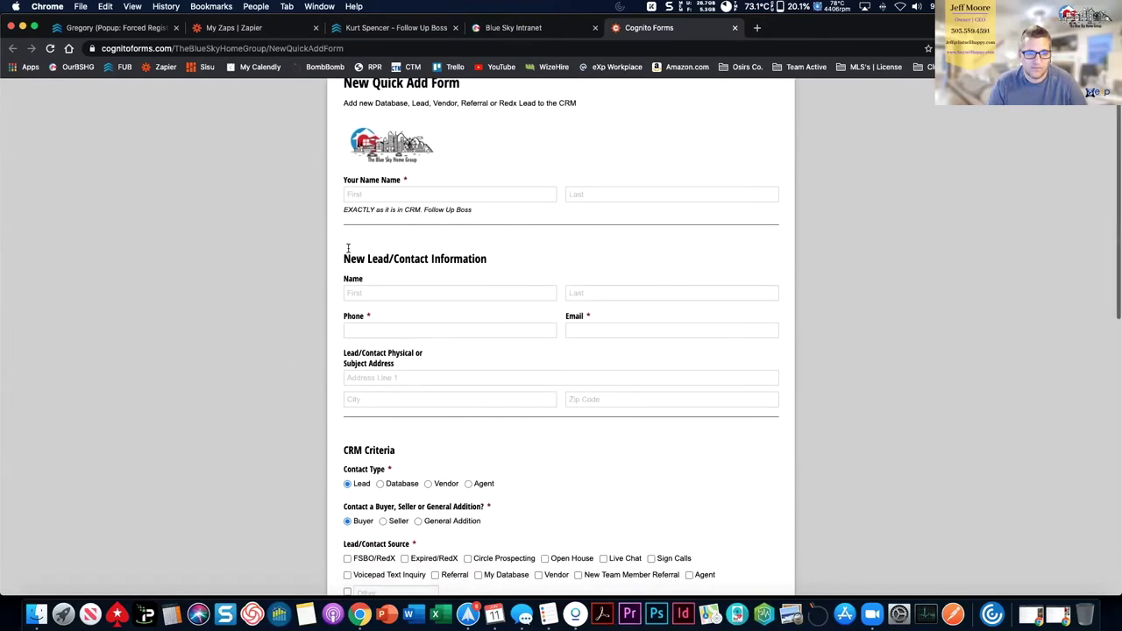
{"action": "scroll", "coordinate": [355, 289], "scroll_direction": "down", "scroll_amount": 4}
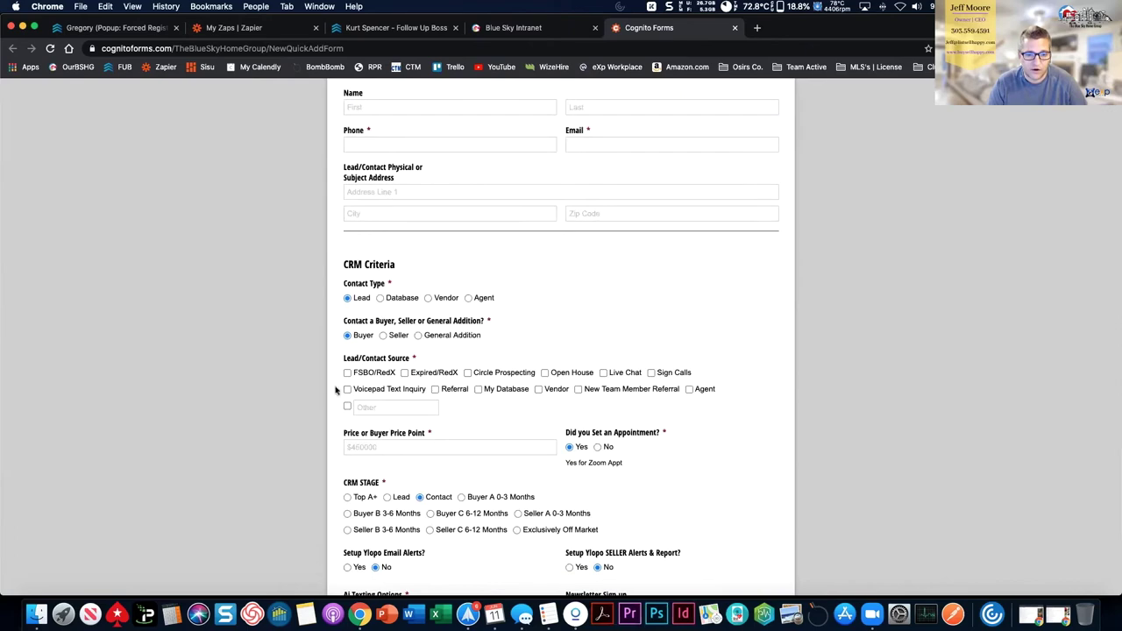
{"action": "scroll", "coordinate": [358, 316], "scroll_direction": "down", "scroll_amount": 2}
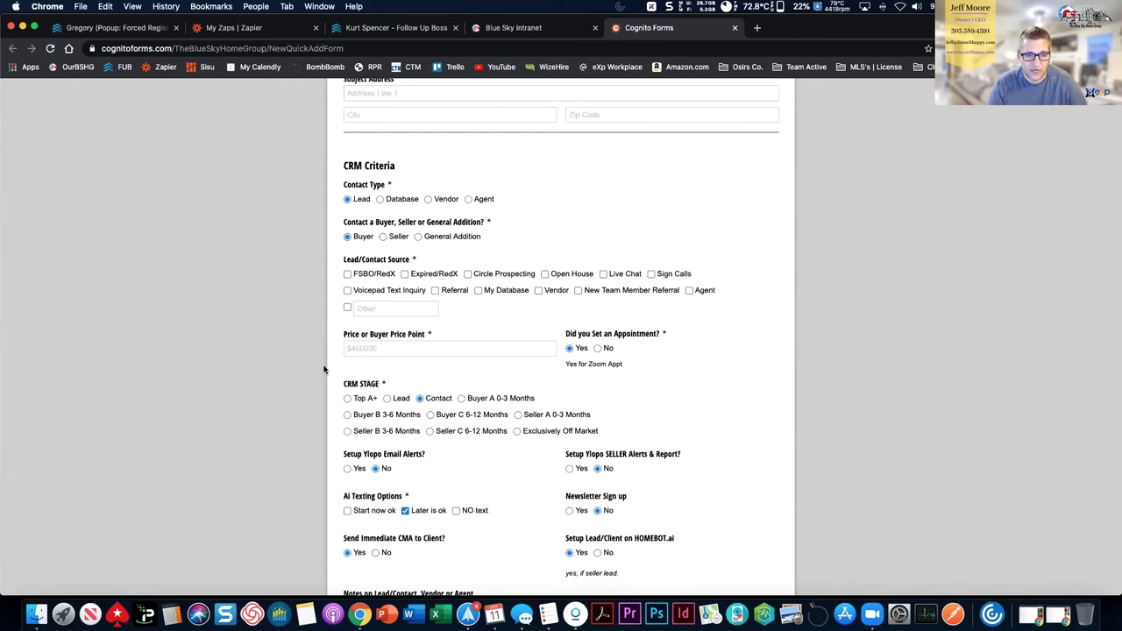
{"action": "scroll", "coordinate": [315, 401], "scroll_direction": "down", "scroll_amount": 4}
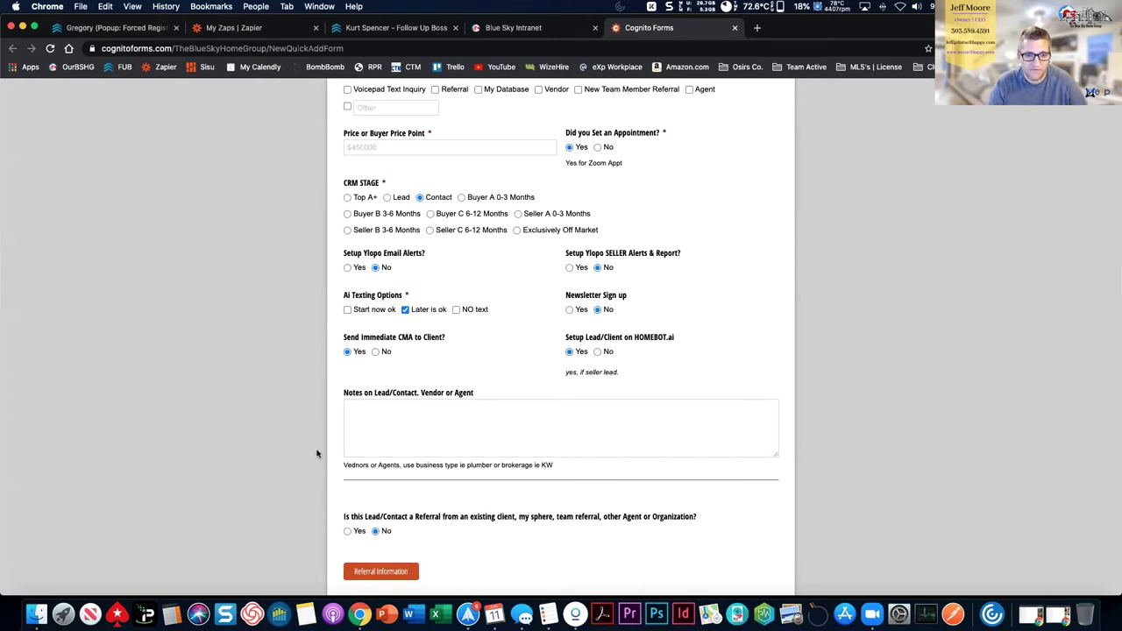
{"action": "scroll", "coordinate": [317, 453], "scroll_direction": "down", "scroll_amount": 2}
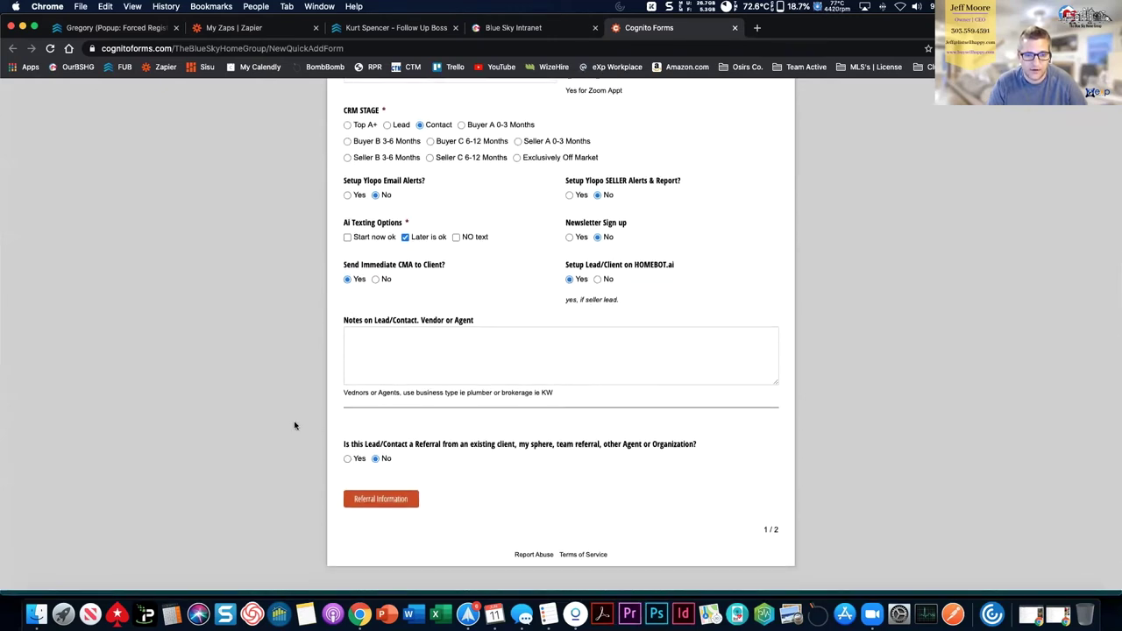
{"action": "left_click_drag", "start_coordinate": [422, 321], "coordinate": [412, 360]}
{"action": "left_click", "coordinate": [295, 351]}
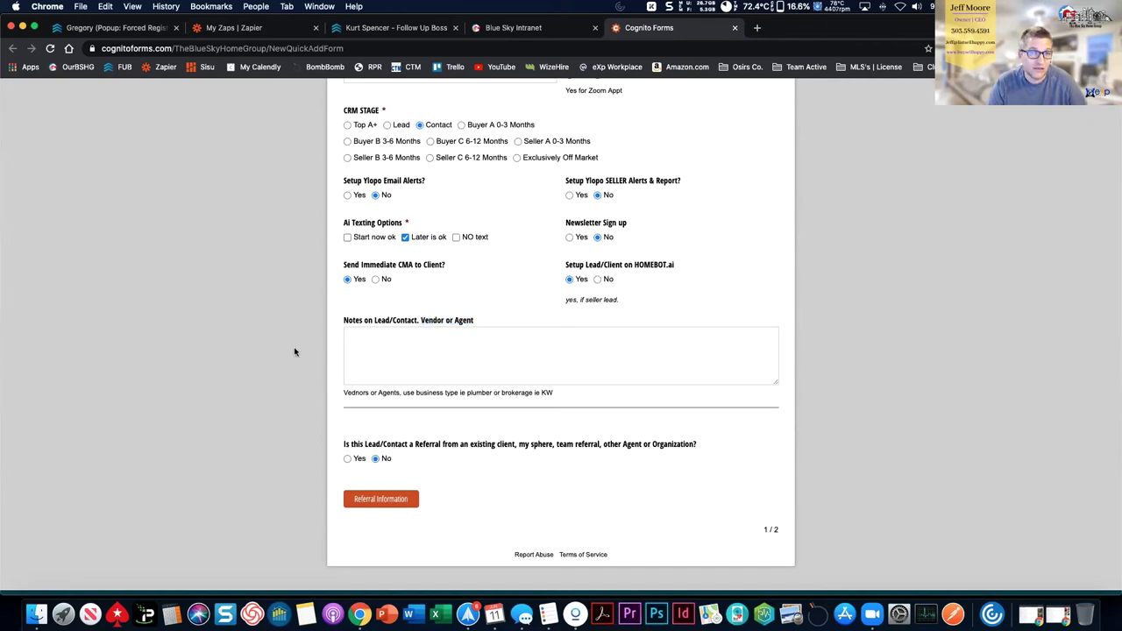
{"action": "scroll", "coordinate": [294, 352], "scroll_direction": "up", "scroll_amount": 4}
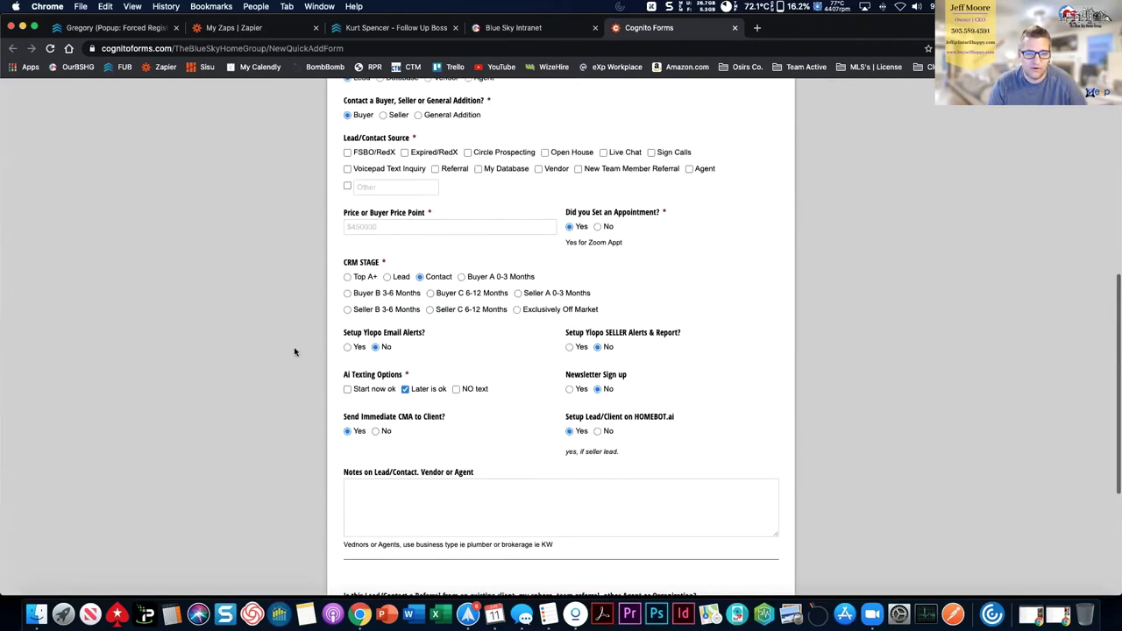
{"action": "scroll", "coordinate": [329, 322], "scroll_direction": "down", "scroll_amount": 4}
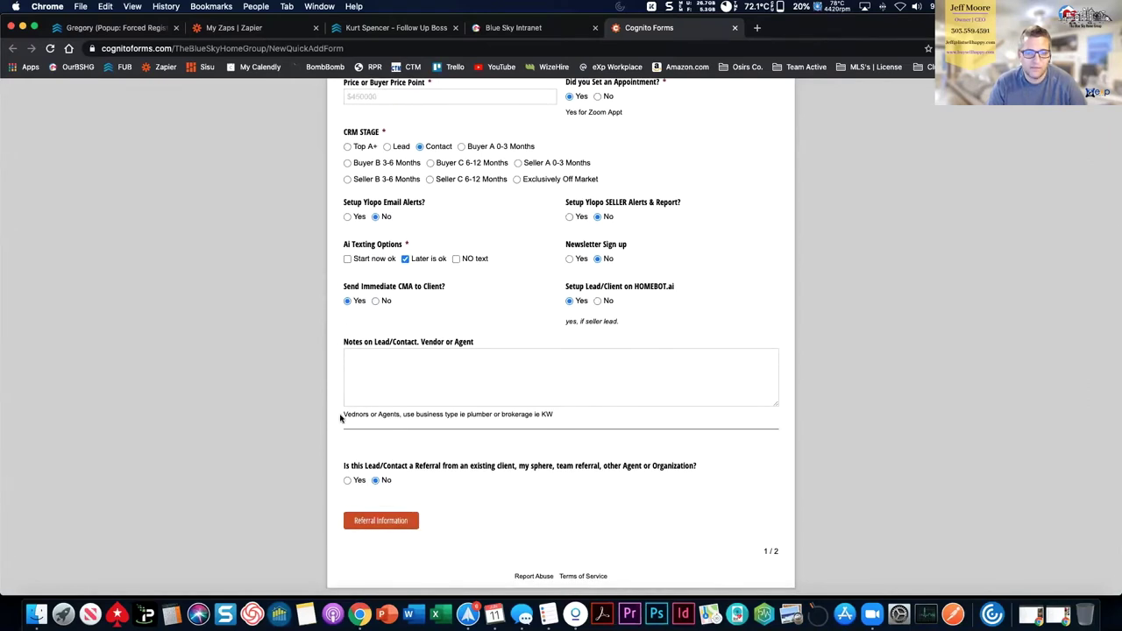
{"action": "left_click", "coordinate": [349, 481]}
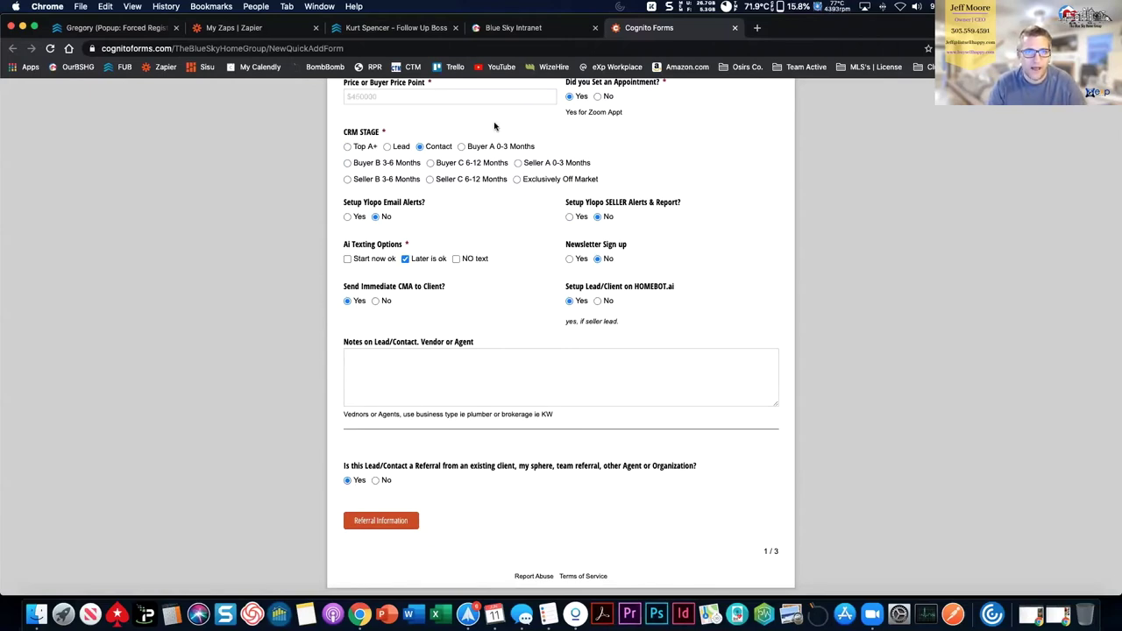
Return to Zapier, open the FORM: New Lead | Agent | Vendor zap and go into the Database path under New Lead/Database or Referral
{"action": "left_click", "coordinate": [238, 32]}
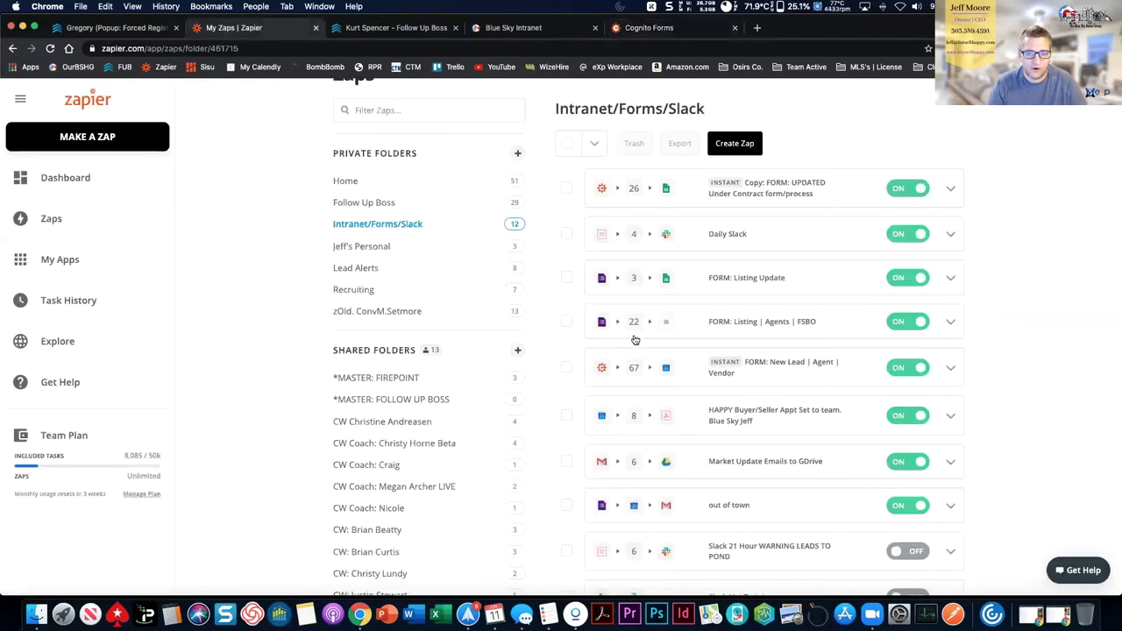
{"action": "left_click", "coordinate": [778, 377]}
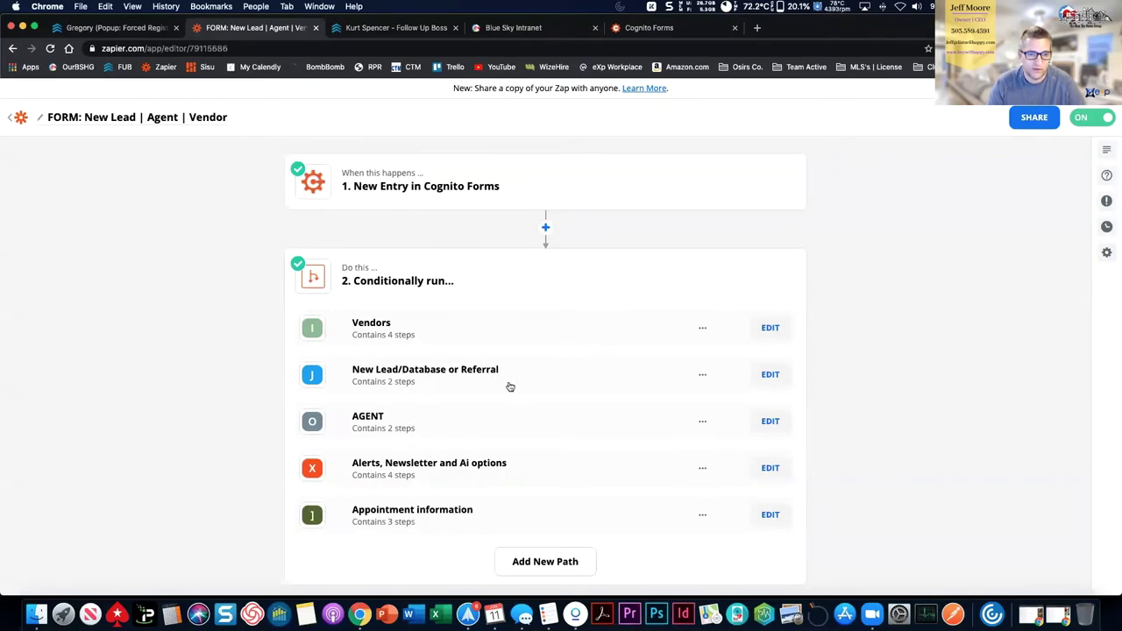
{"action": "left_click", "coordinate": [768, 375]}
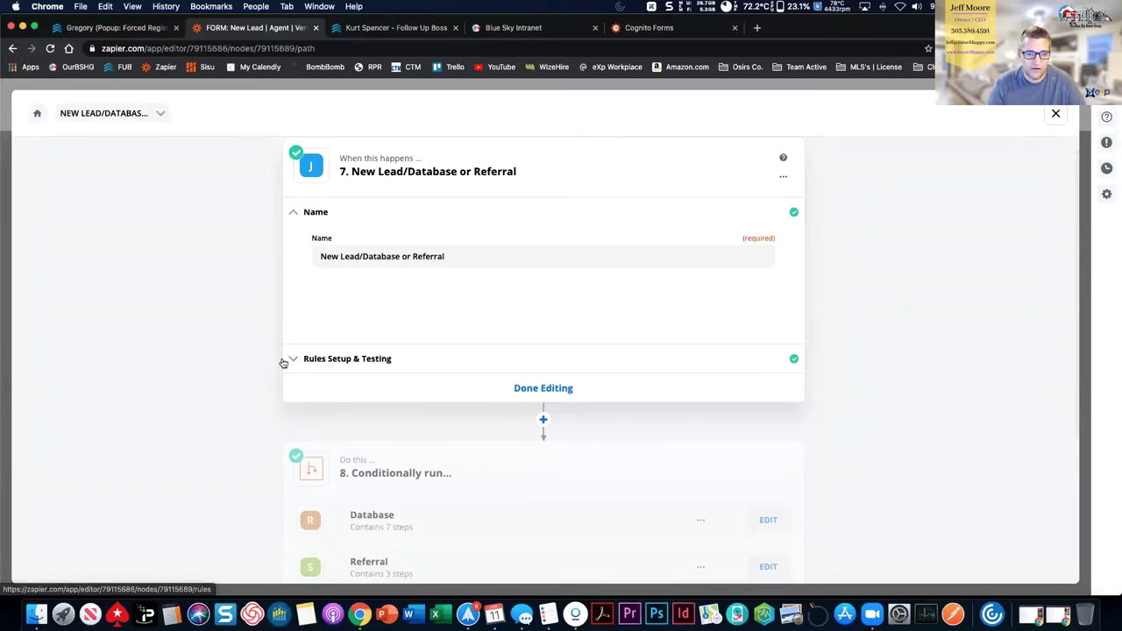
{"action": "scroll", "coordinate": [284, 363], "scroll_direction": "down", "scroll_amount": 5}
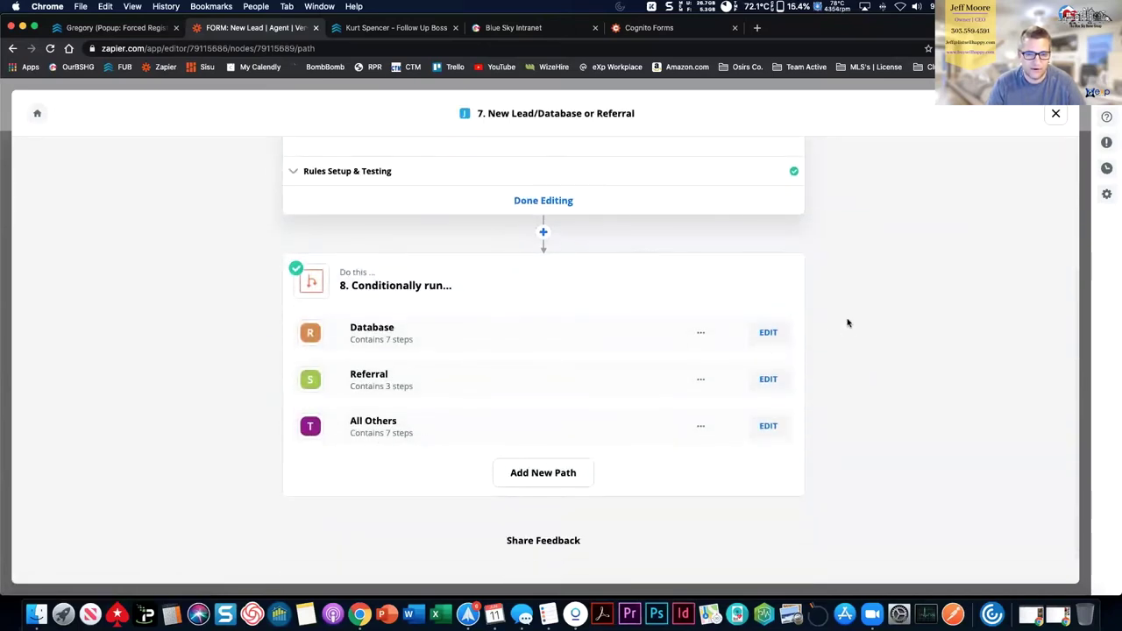
{"action": "left_click", "coordinate": [780, 334]}
Examine the Database path's actions from the Follow Up Boss inquiry through the Google Calendar event
{"action": "scroll", "coordinate": [276, 328], "scroll_direction": "down", "scroll_amount": 3}
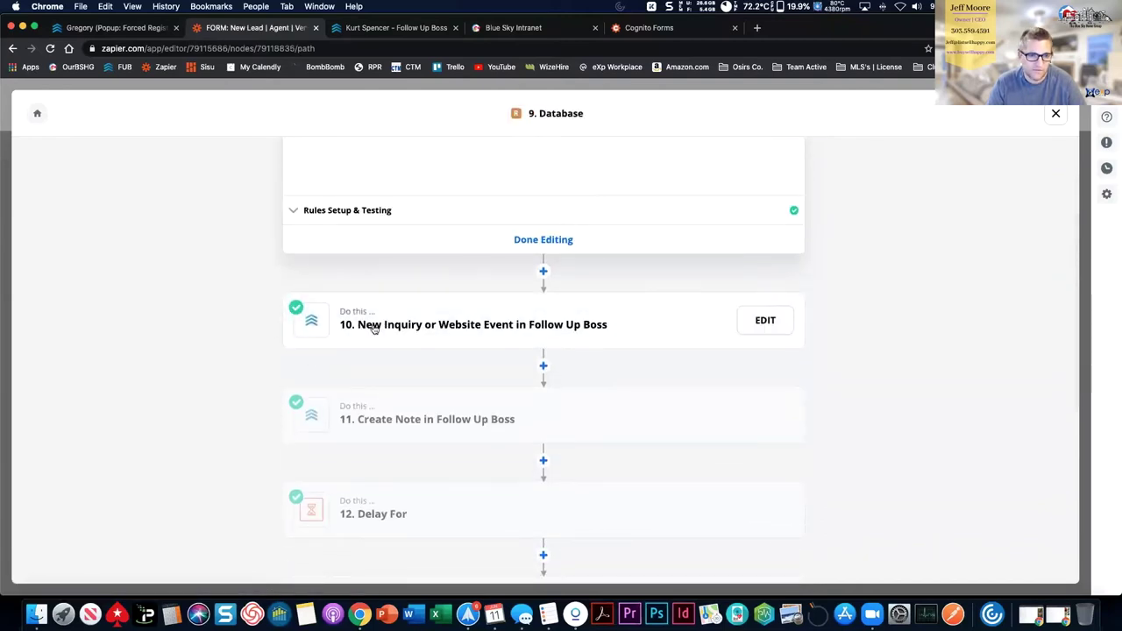
{"action": "mouse_move", "coordinate": [480, 324]}
{"action": "scroll", "coordinate": [233, 324], "scroll_direction": "down", "scroll_amount": 3}
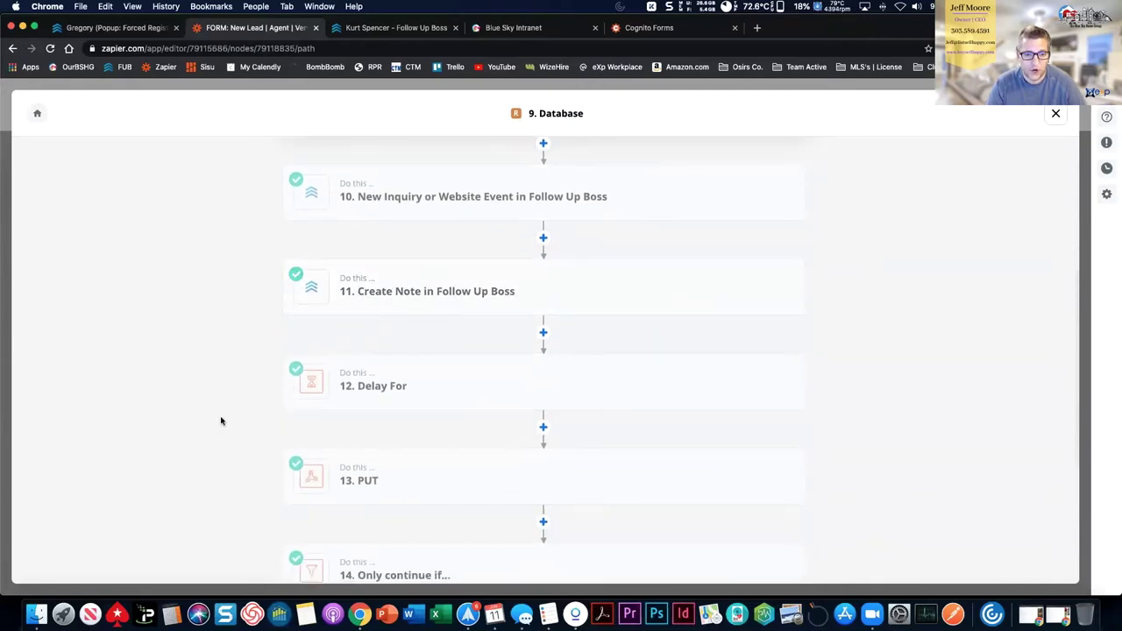
{"action": "scroll", "coordinate": [221, 420], "scroll_direction": "down", "scroll_amount": 3}
{"action": "scroll", "coordinate": [221, 421], "scroll_direction": "down", "scroll_amount": 2}
{"action": "mouse_move", "coordinate": [483, 441]}
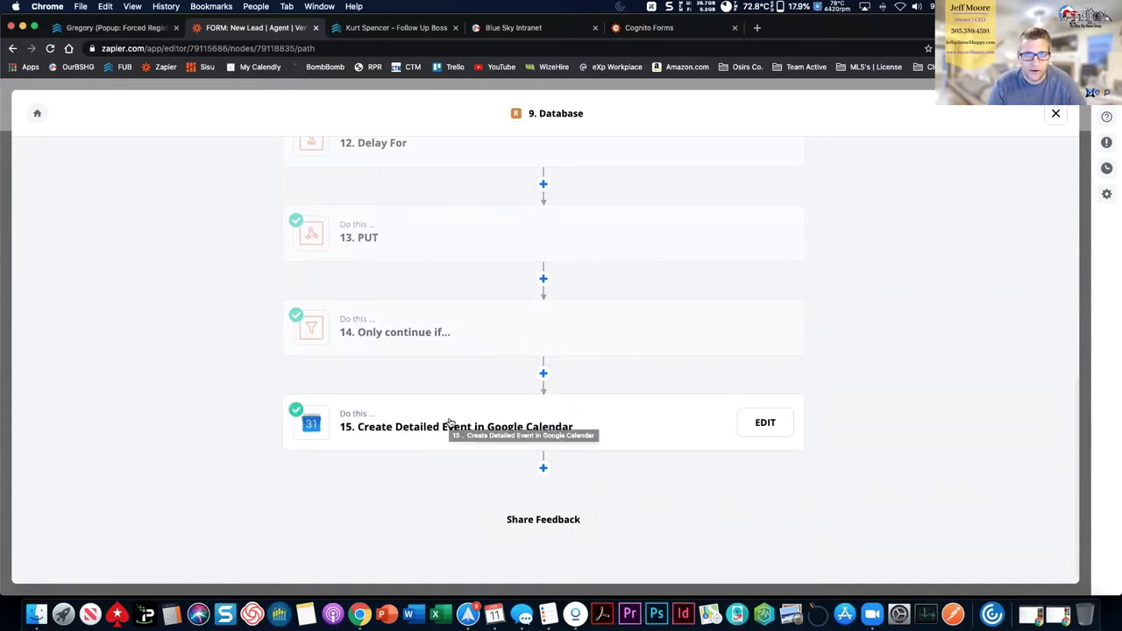
{"action": "scroll", "coordinate": [448, 422], "scroll_direction": "up", "scroll_amount": 10}
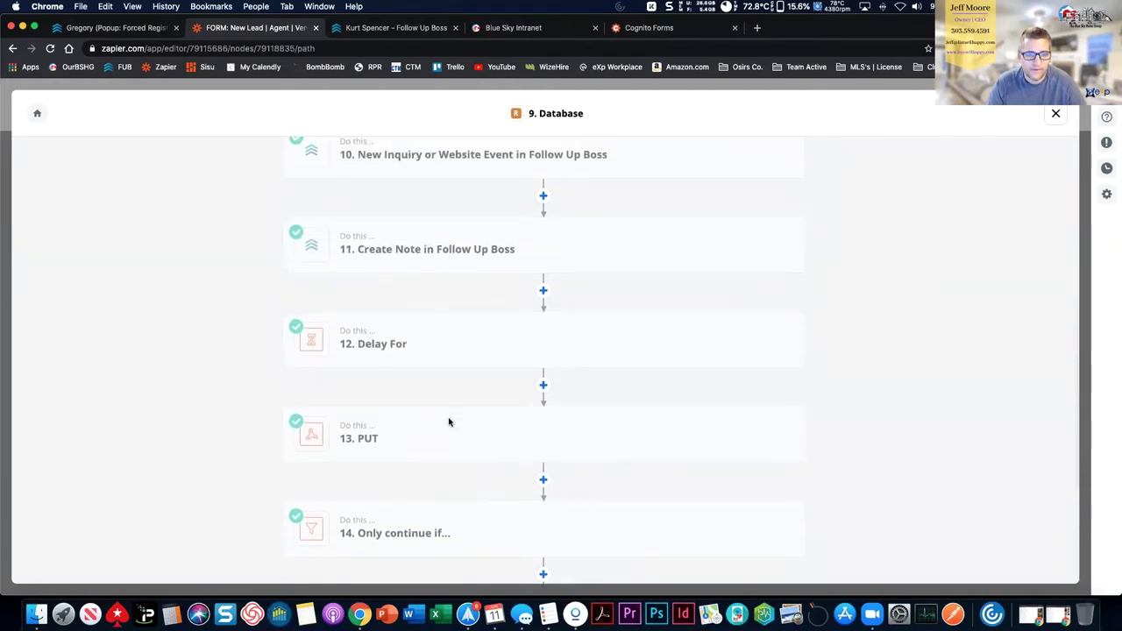
Close the Database path and go back to the Intranet/Forms/Slack folder's zap list
{"action": "left_click", "coordinate": [1055, 113]}
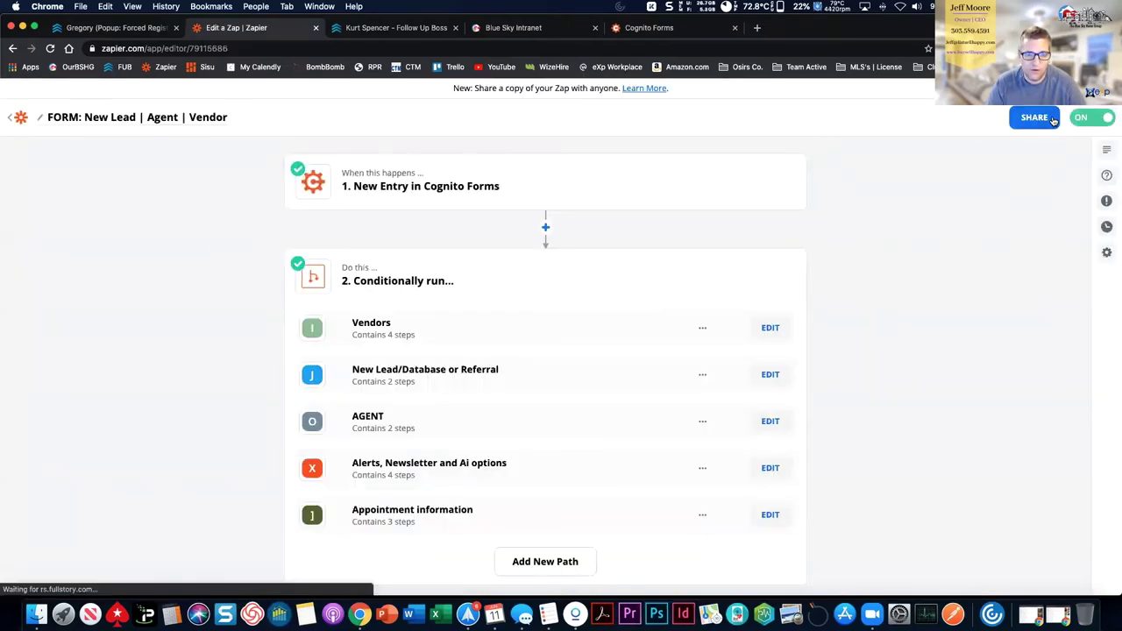
{"action": "left_click", "coordinate": [21, 117]}
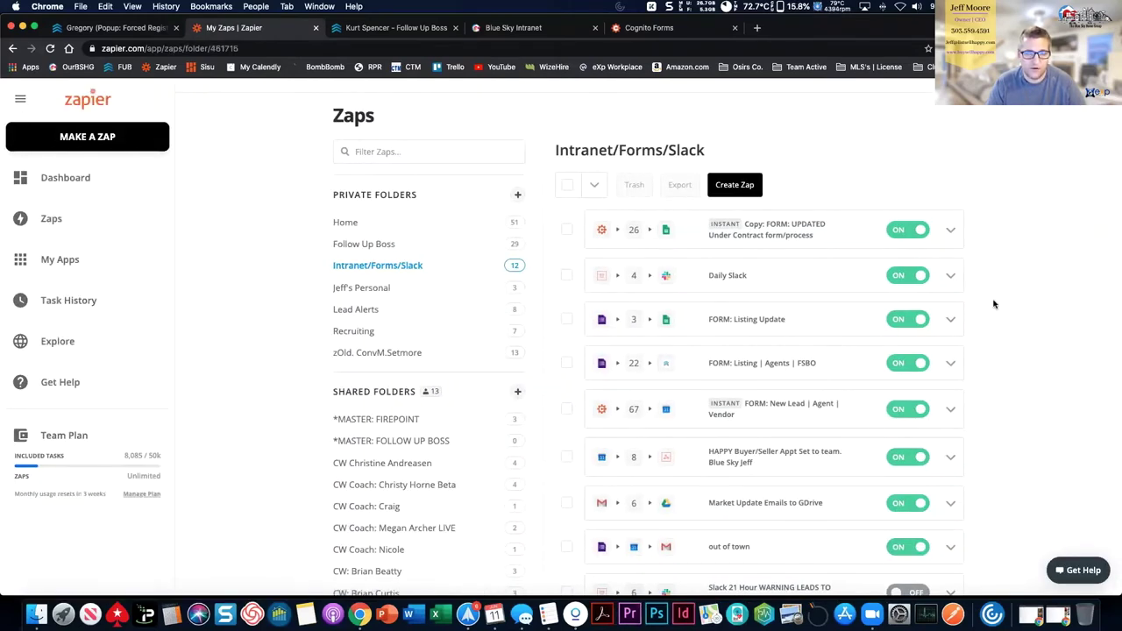
{"action": "scroll", "coordinate": [993, 304], "scroll_direction": "down", "scroll_amount": 2}
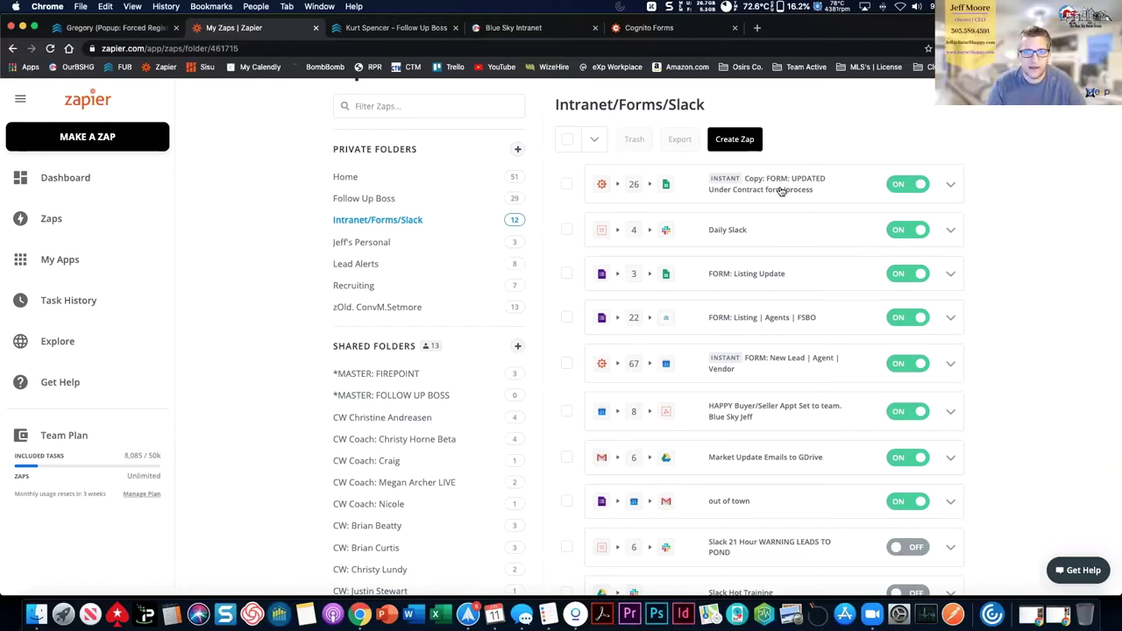
Open the Recruiting folder's Brand NEW Team Agent Welcome zap and review its steps from the Cognito Forms trigger to the Gmail emails
{"action": "left_click", "coordinate": [353, 286]}
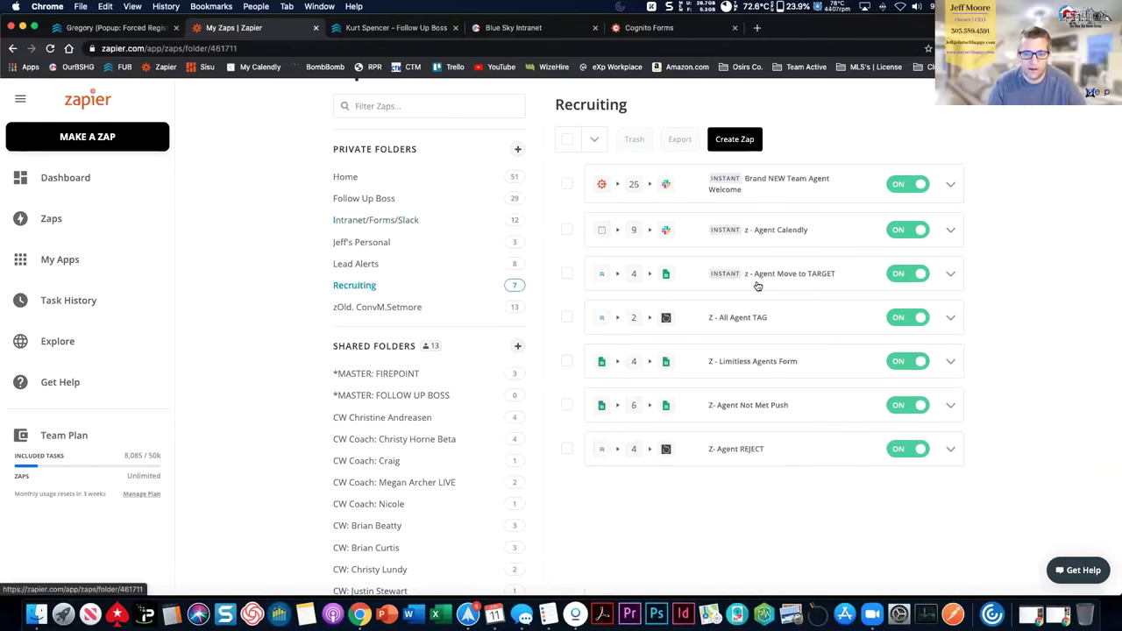
{"action": "left_click", "coordinate": [773, 200]}
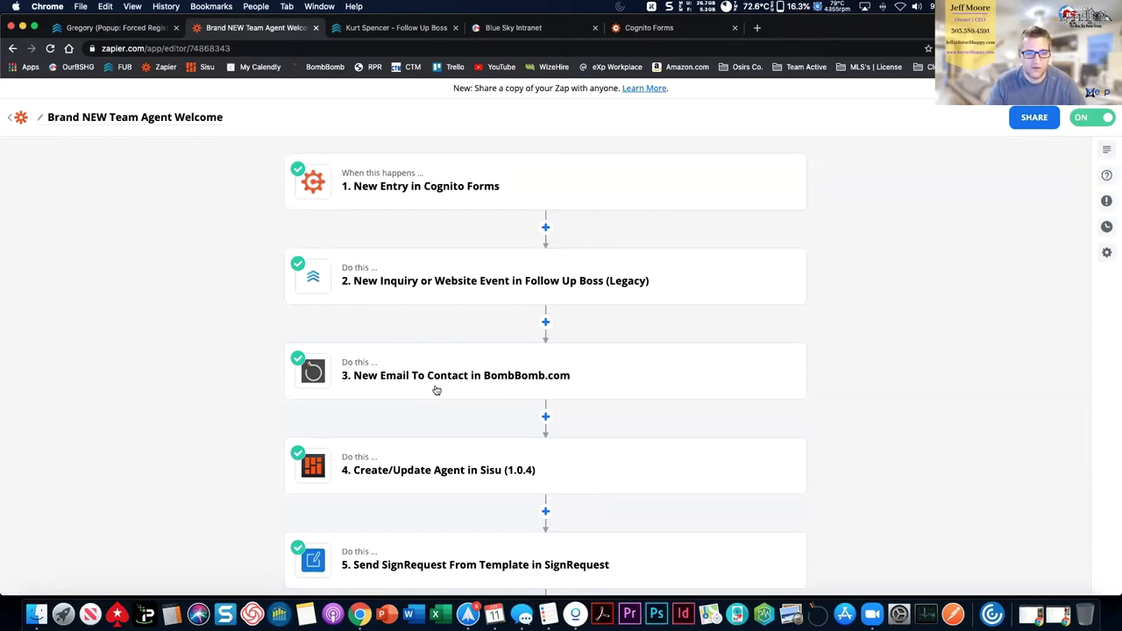
{"action": "scroll", "coordinate": [208, 393], "scroll_direction": "down", "scroll_amount": 2}
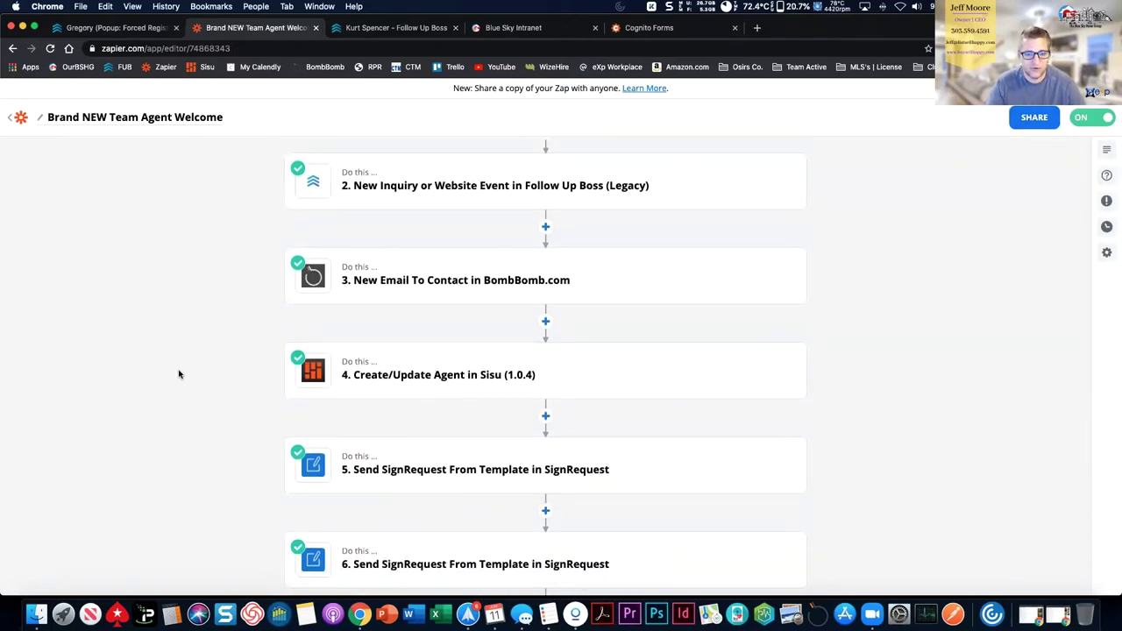
{"action": "scroll", "coordinate": [178, 374], "scroll_direction": "down", "scroll_amount": 2}
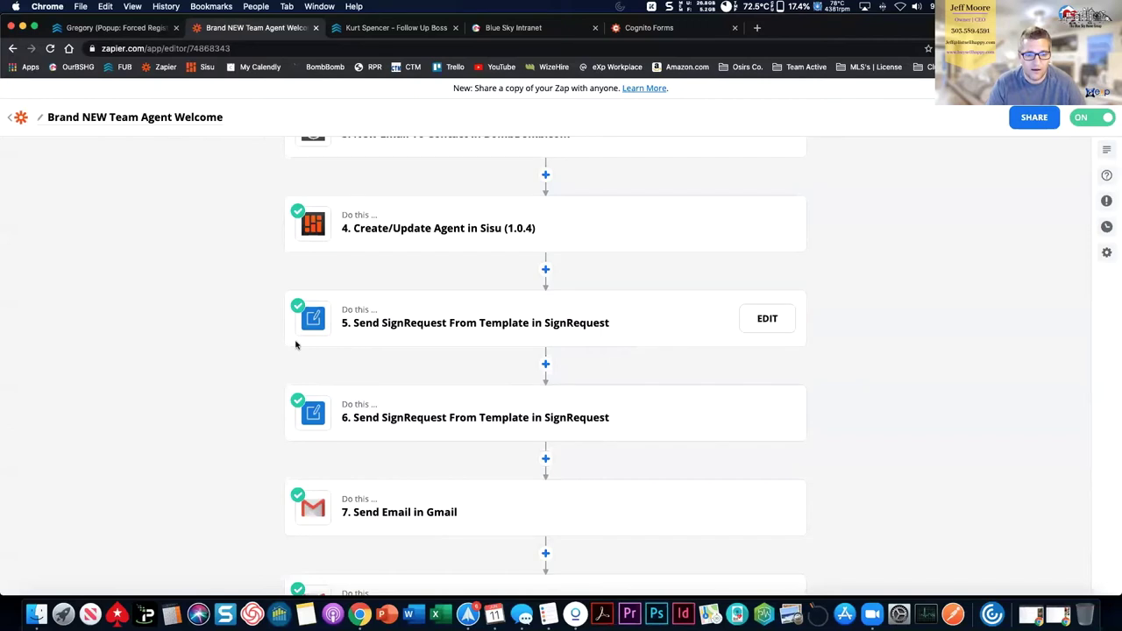
{"action": "scroll", "coordinate": [216, 351], "scroll_direction": "down", "scroll_amount": 1}
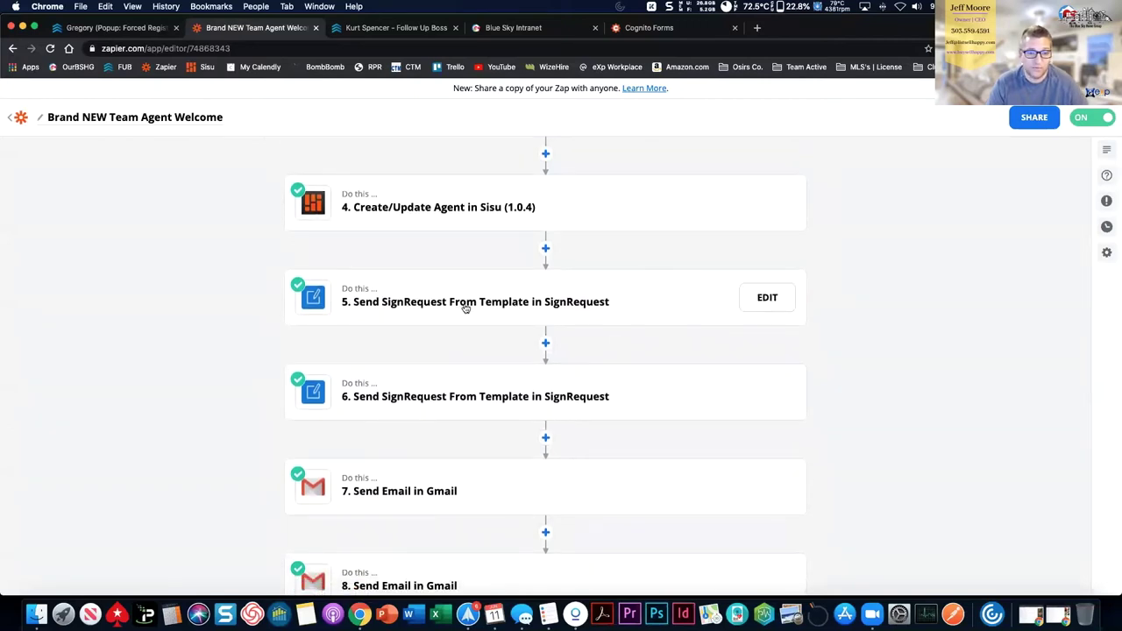
{"action": "scroll", "coordinate": [464, 306], "scroll_direction": "down", "scroll_amount": 4}
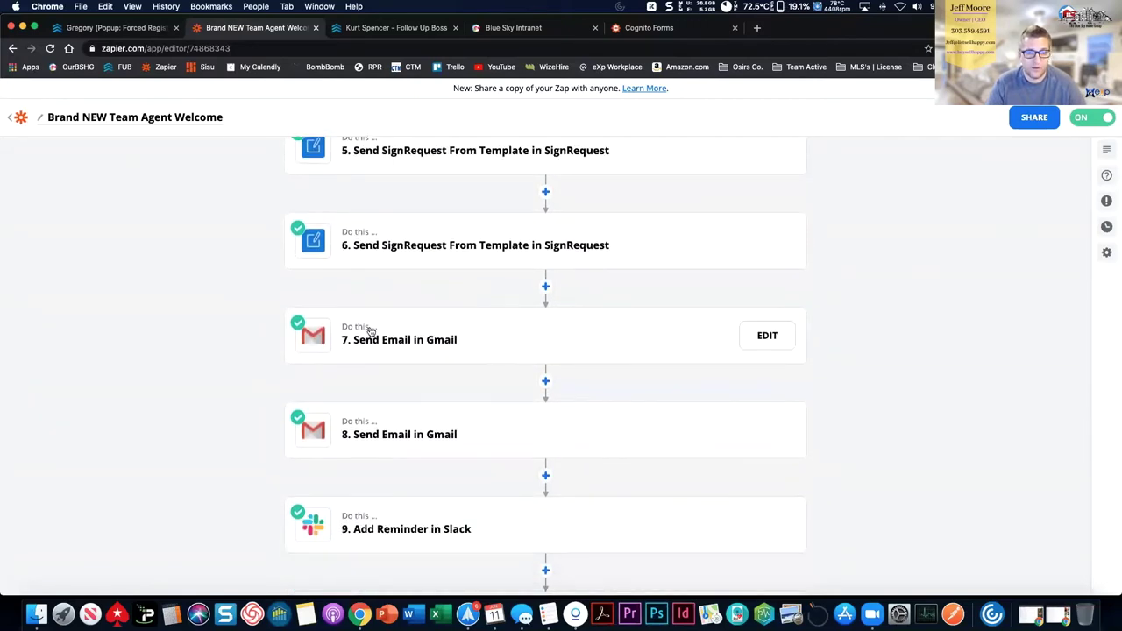
{"action": "scroll", "coordinate": [430, 342], "scroll_direction": "down", "scroll_amount": 5}
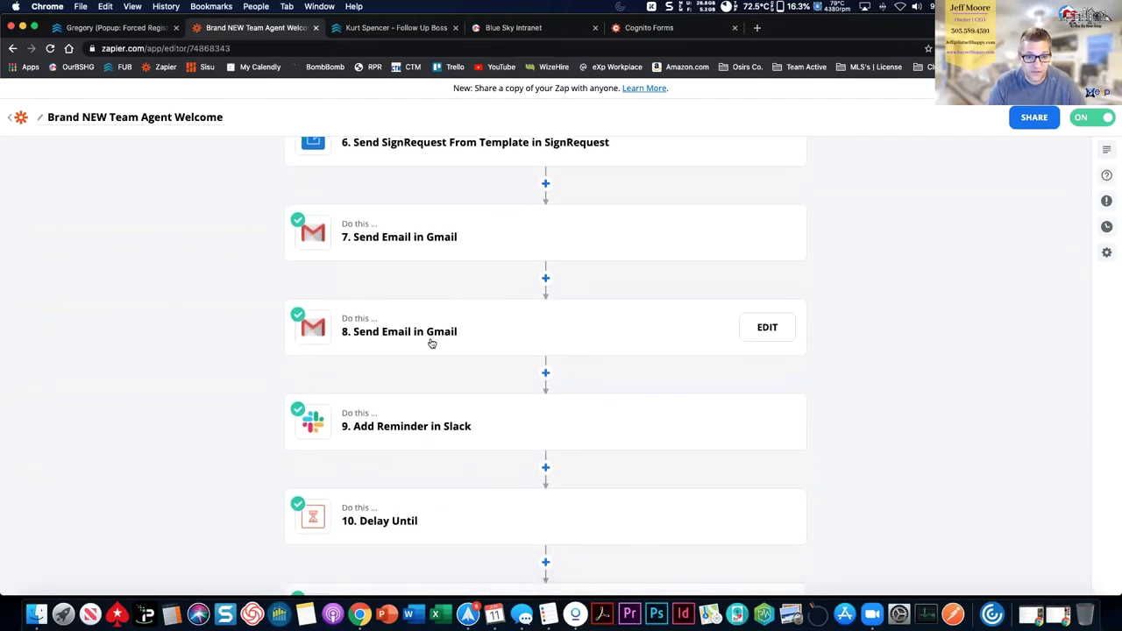
Examine the welcome zap's remaining actions, from the Trello board copy and BombBomb drip through the final Slack channel message
{"action": "scroll", "coordinate": [431, 342], "scroll_direction": "down", "scroll_amount": 8}
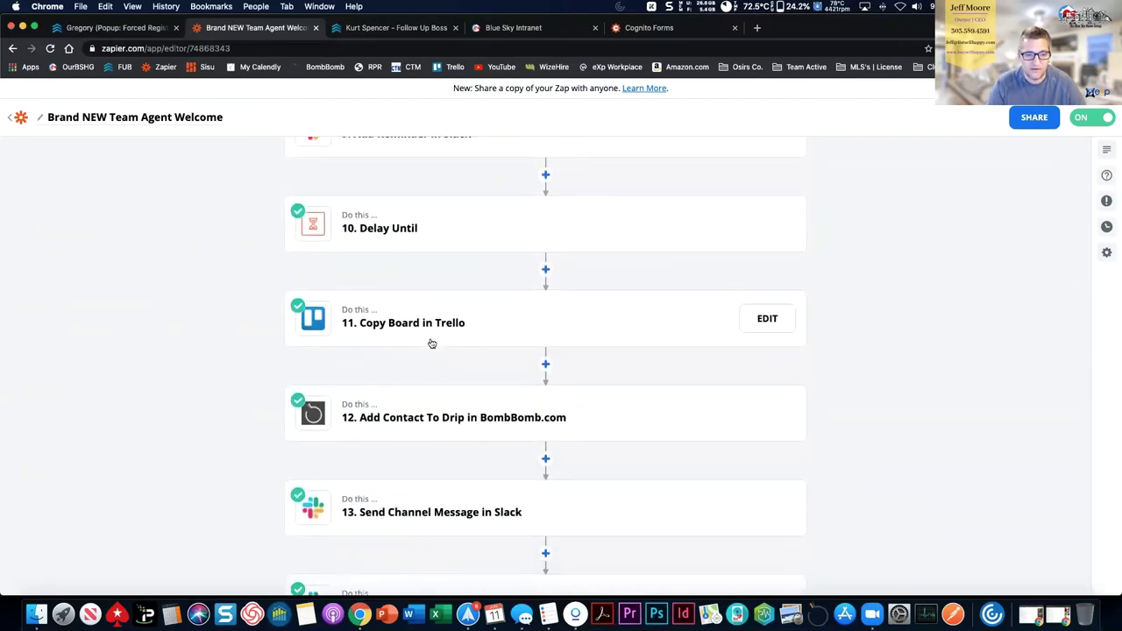
{"action": "scroll", "coordinate": [430, 342], "scroll_direction": "down", "scroll_amount": 7}
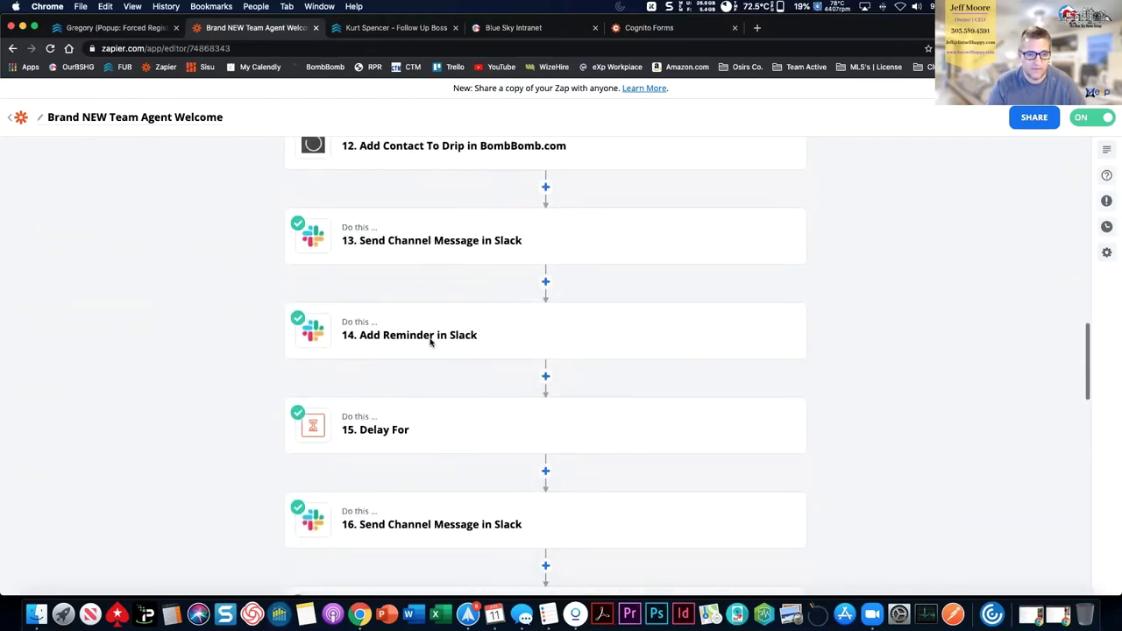
{"action": "scroll", "coordinate": [432, 343], "scroll_direction": "down", "scroll_amount": 7}
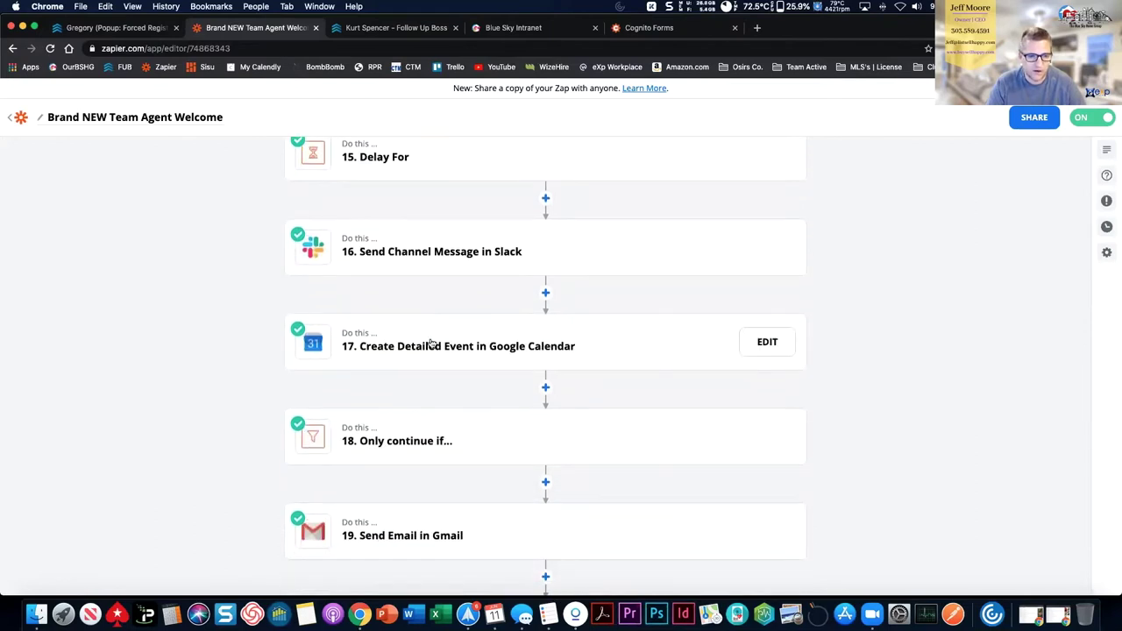
{"action": "scroll", "coordinate": [432, 342], "scroll_direction": "down", "scroll_amount": 7}
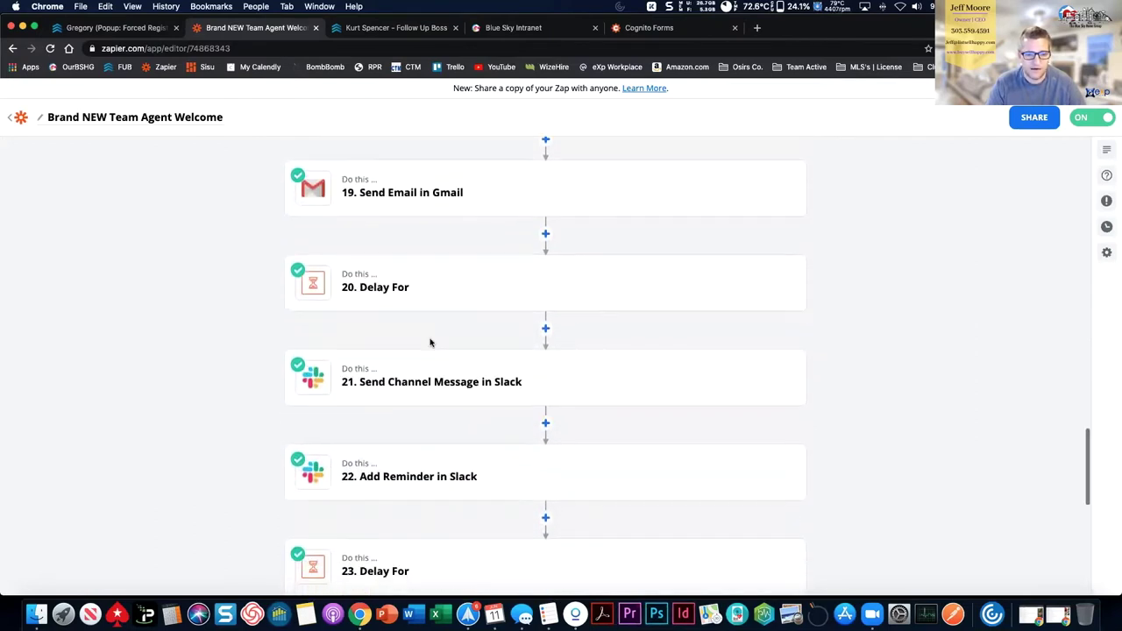
{"action": "scroll", "coordinate": [431, 343], "scroll_direction": "down", "scroll_amount": 9}
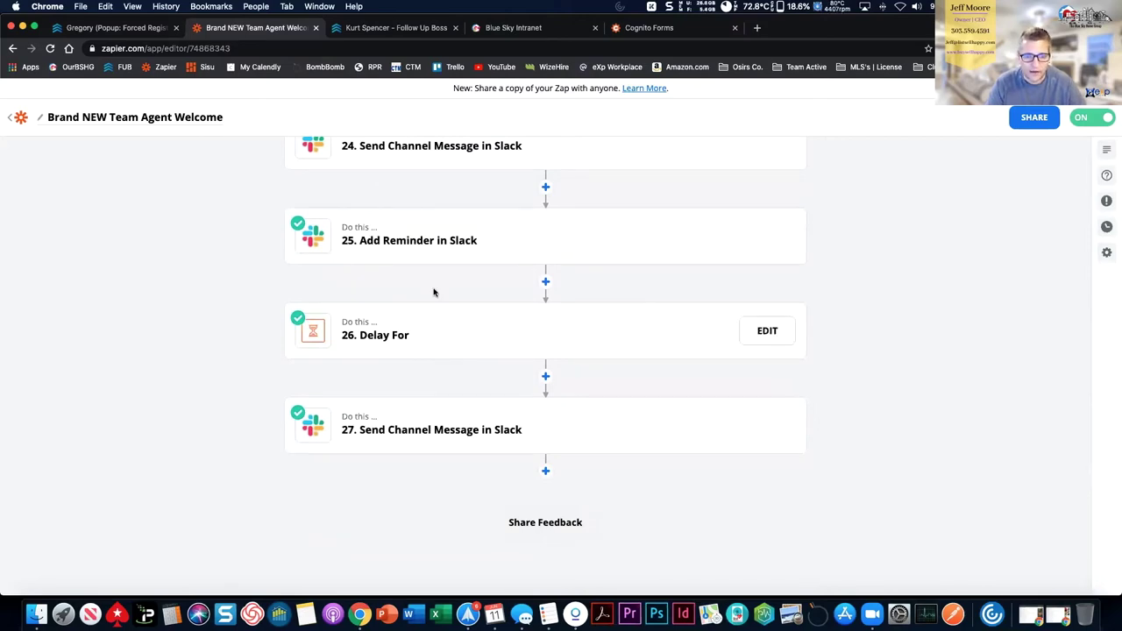
{"action": "scroll", "coordinate": [238, 249], "scroll_direction": "up", "scroll_amount": 20}
{"action": "scroll", "coordinate": [237, 249], "scroll_direction": "up", "scroll_amount": 10}
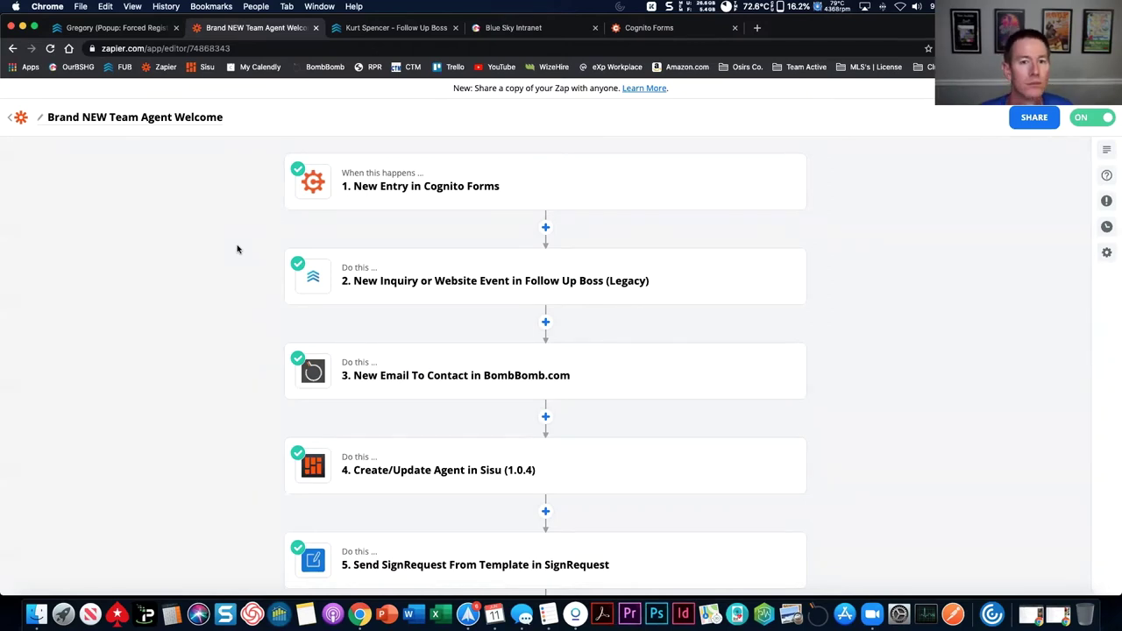
Return to the zap list and look through the Follow Up Boss folder's new-lead, FUB STAGE, FUB TAG and Redfin zaps
{"action": "left_click", "coordinate": [20, 123]}
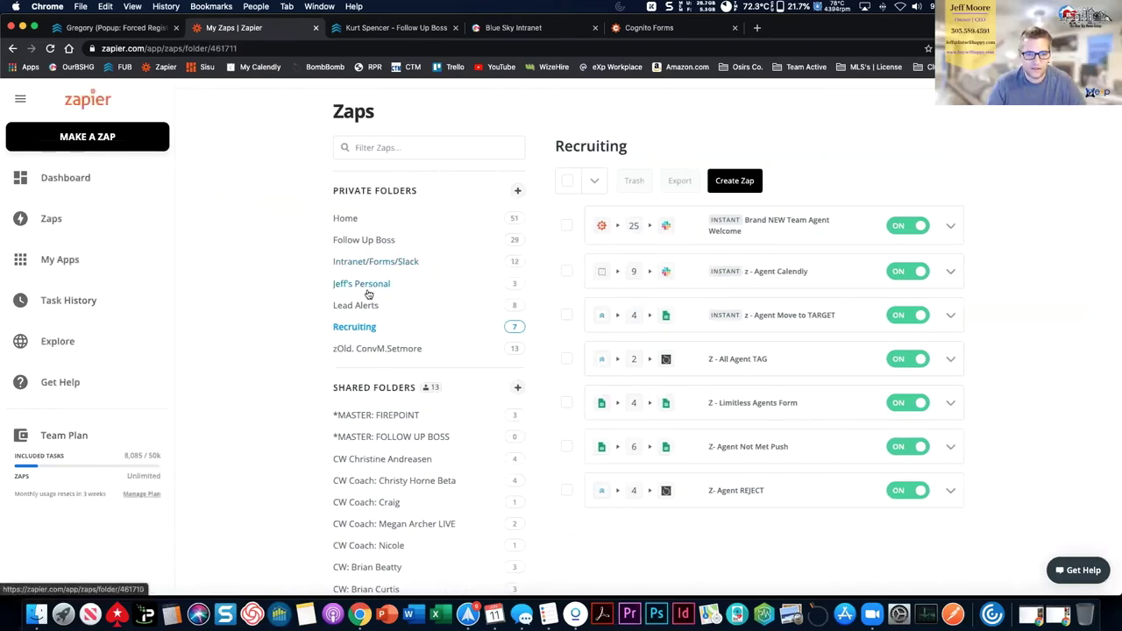
{"action": "left_click", "coordinate": [364, 239]}
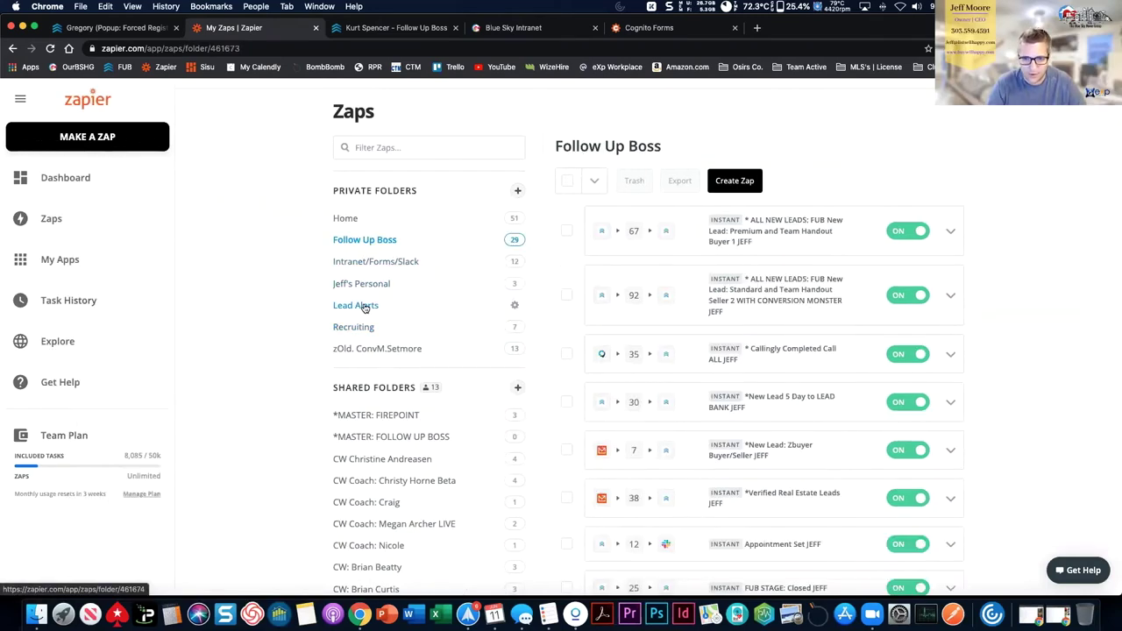
{"action": "scroll", "coordinate": [927, 321], "scroll_direction": "down", "scroll_amount": 3}
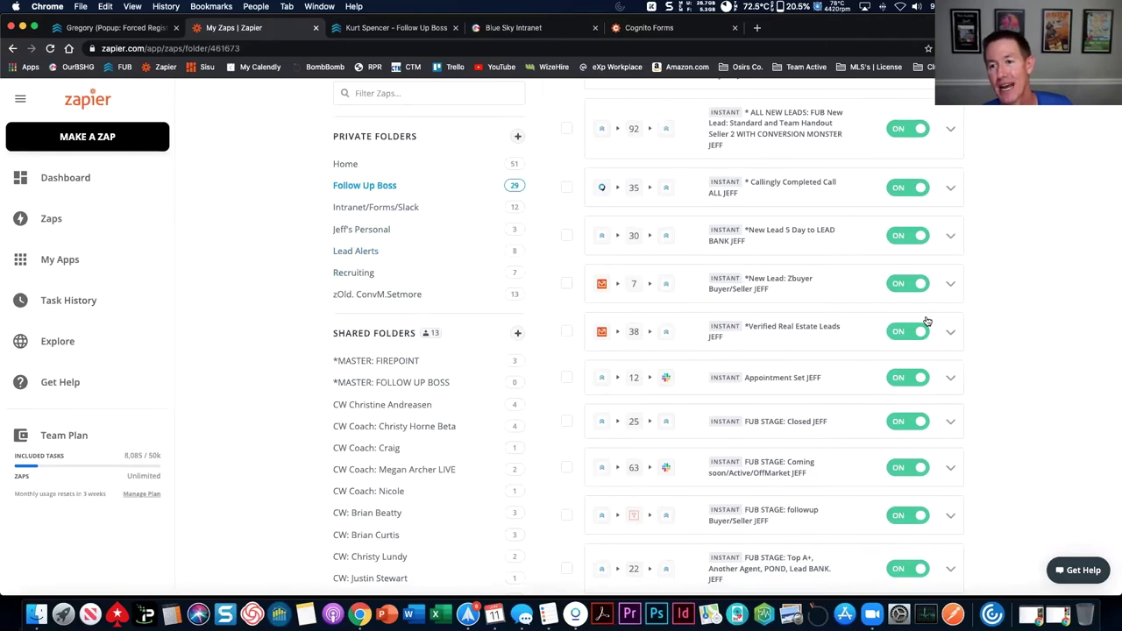
{"action": "scroll", "coordinate": [927, 321], "scroll_direction": "down", "scroll_amount": 3}
{"action": "scroll", "coordinate": [927, 320], "scroll_direction": "down", "scroll_amount": 1}
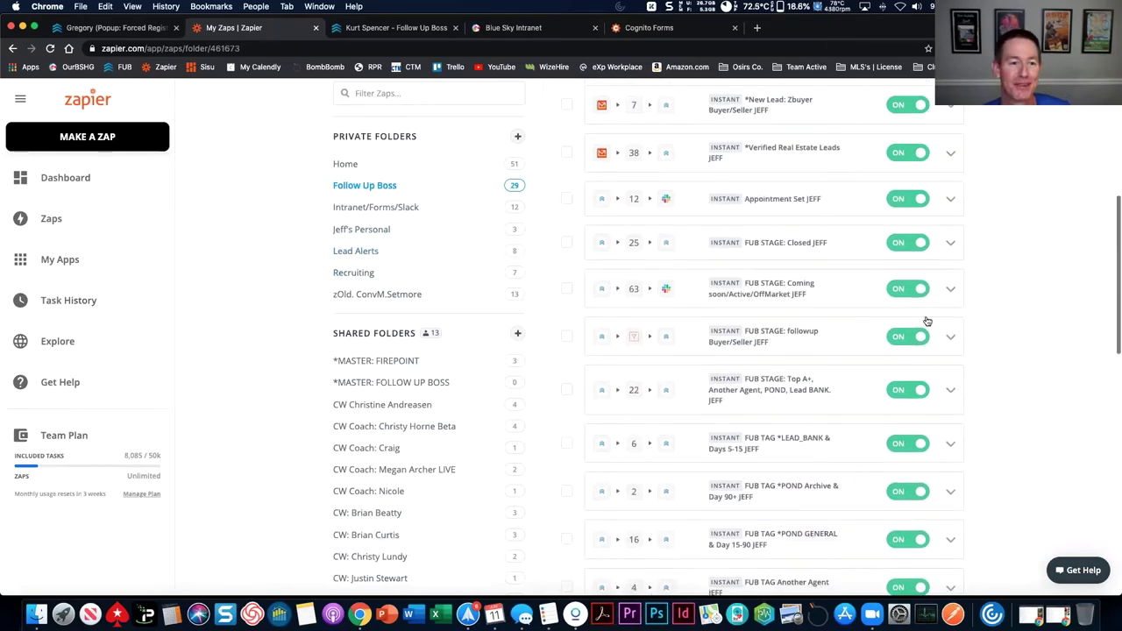
{"action": "scroll", "coordinate": [927, 321], "scroll_direction": "down", "scroll_amount": 5}
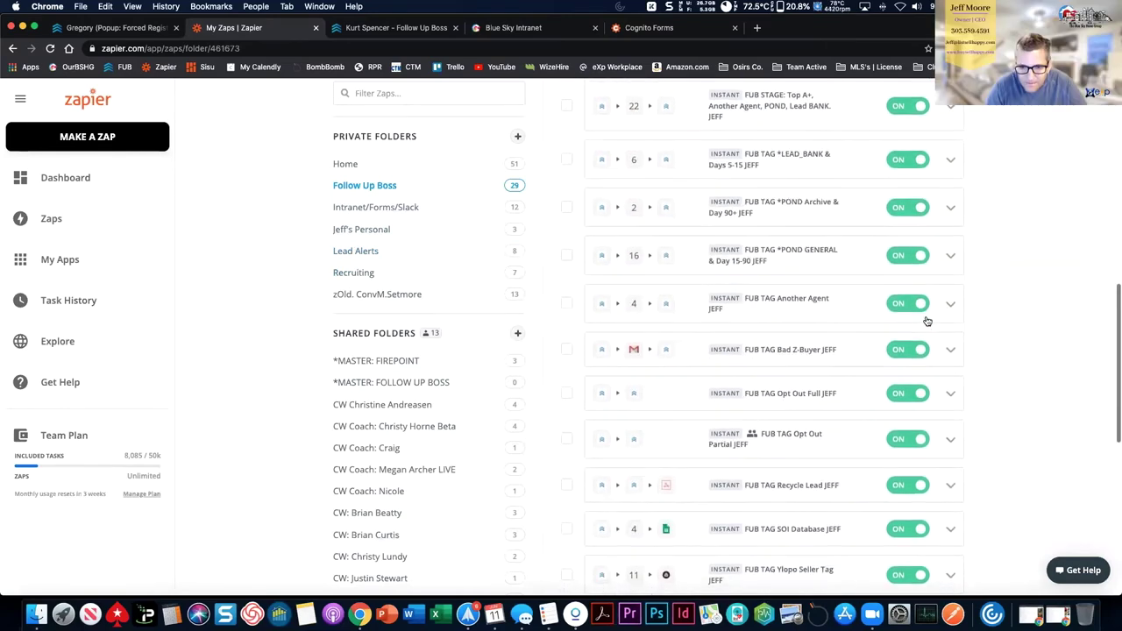
{"action": "scroll", "coordinate": [927, 321], "scroll_direction": "down", "scroll_amount": 3}
{"action": "scroll", "coordinate": [927, 321], "scroll_direction": "down", "scroll_amount": 1}
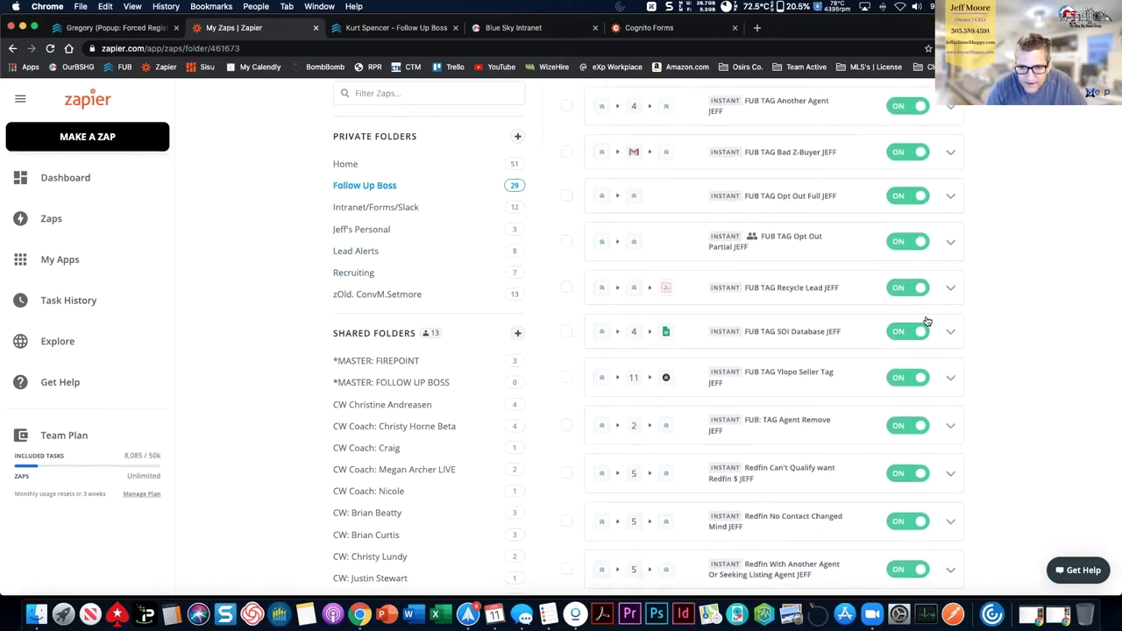
{"action": "scroll", "coordinate": [926, 321], "scroll_direction": "down", "scroll_amount": 2}
{"action": "scroll", "coordinate": [786, 328], "scroll_direction": "up", "scroll_amount": 1}
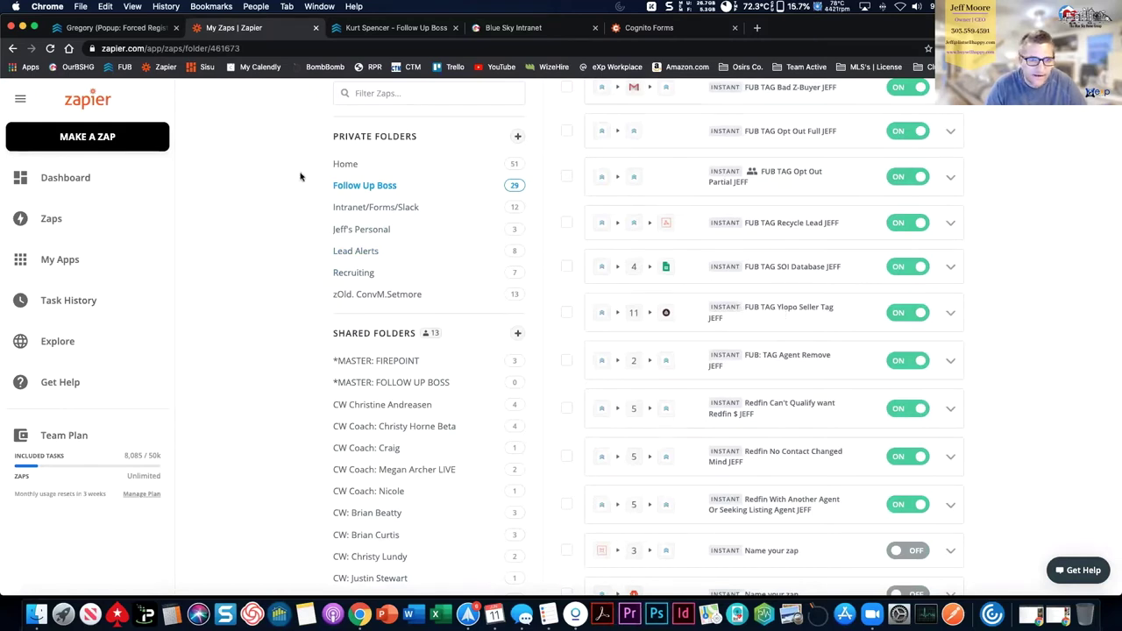
Check the Intranet/Forms/Slack folder's zaps, go back to the Follow Up Boss folder and open the FUB TAG Ylopo Seller Tag zap
{"action": "left_click", "coordinate": [348, 207]}
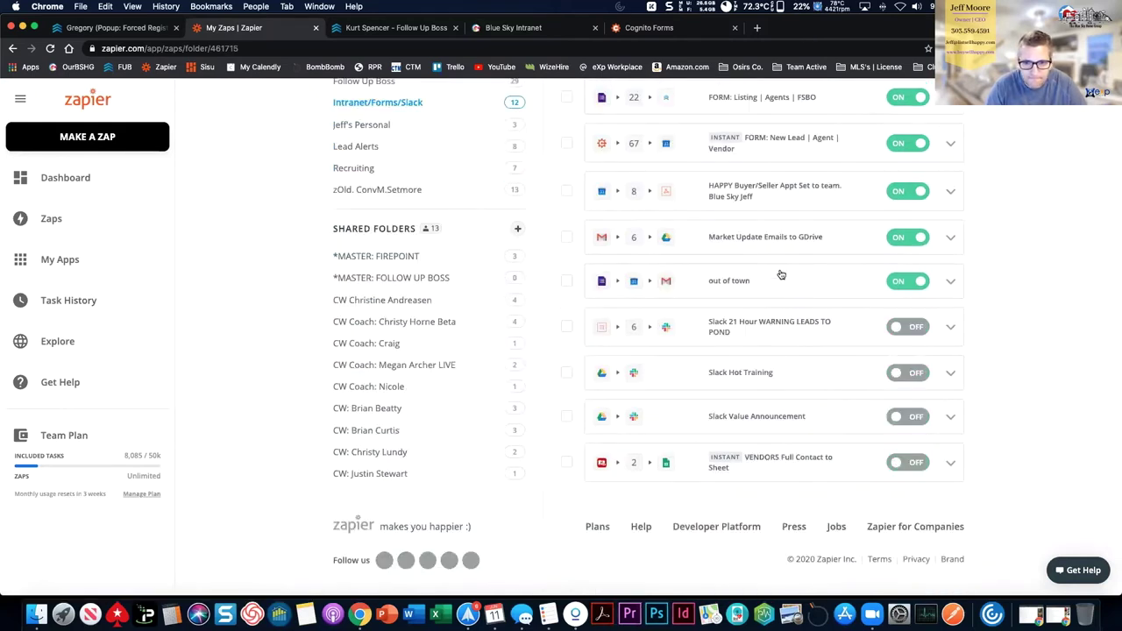
{"action": "scroll", "coordinate": [781, 275], "scroll_direction": "up", "scroll_amount": 3}
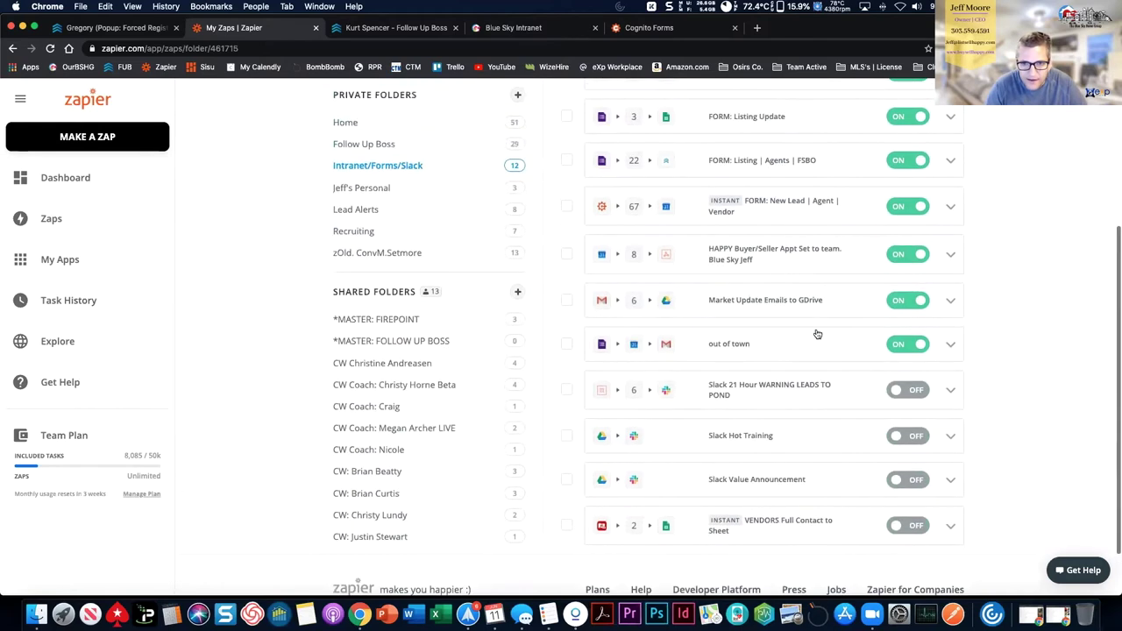
{"action": "left_click", "coordinate": [359, 155]}
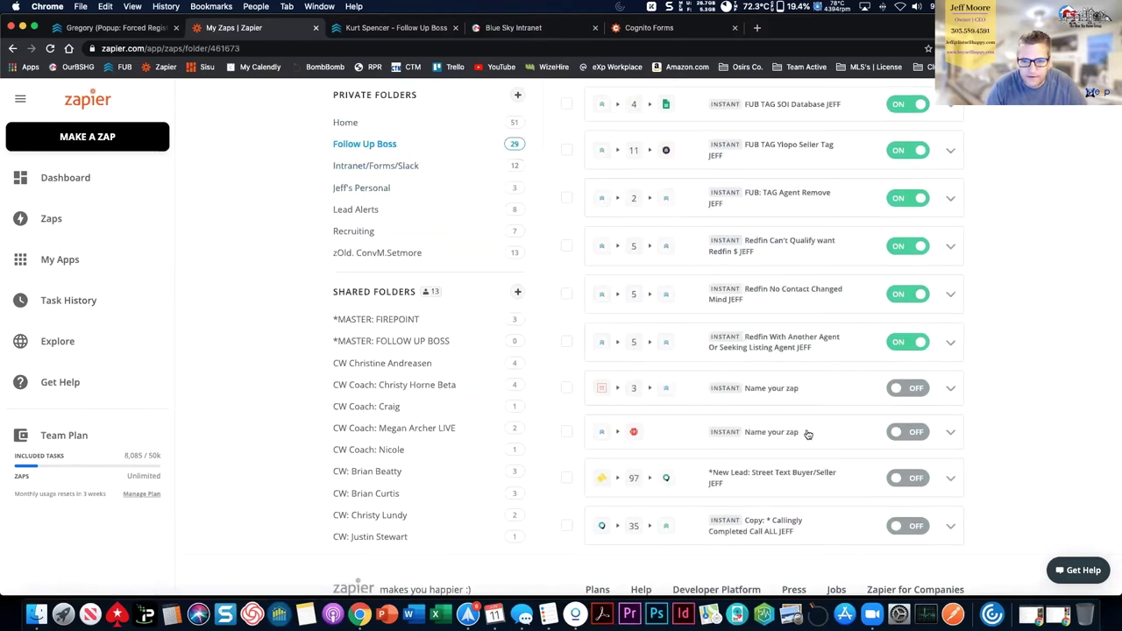
{"action": "scroll", "coordinate": [752, 316], "scroll_direction": "up", "scroll_amount": 1}
{"action": "scroll", "coordinate": [752, 316], "scroll_direction": "up", "scroll_amount": 1}
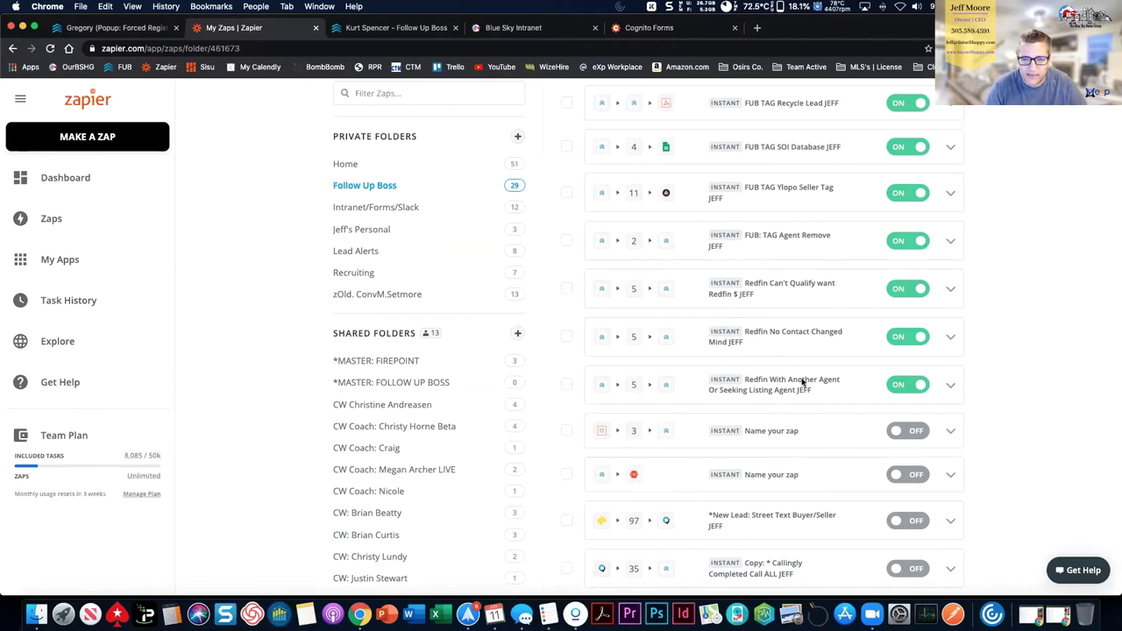
{"action": "left_click", "coordinate": [797, 204]}
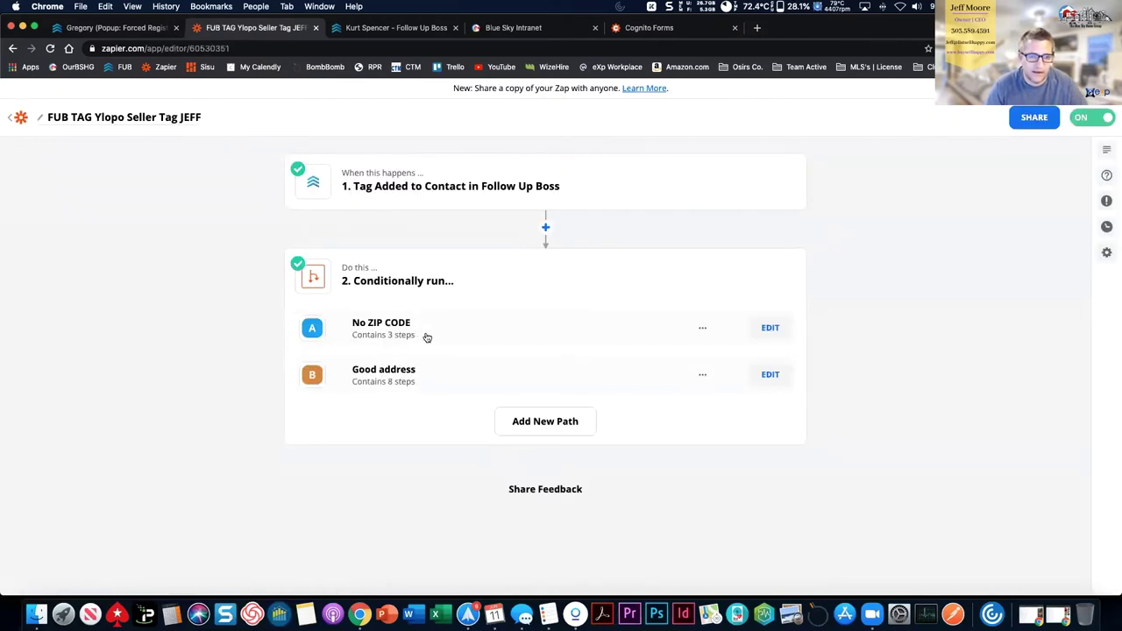
Review the Good address path's filters, Google Sheets, Follow Up Boss tag and Homebot actions, and return to the zap list
{"action": "left_click", "coordinate": [769, 374]}
{"action": "scroll", "coordinate": [180, 359], "scroll_direction": "down", "scroll_amount": 5}
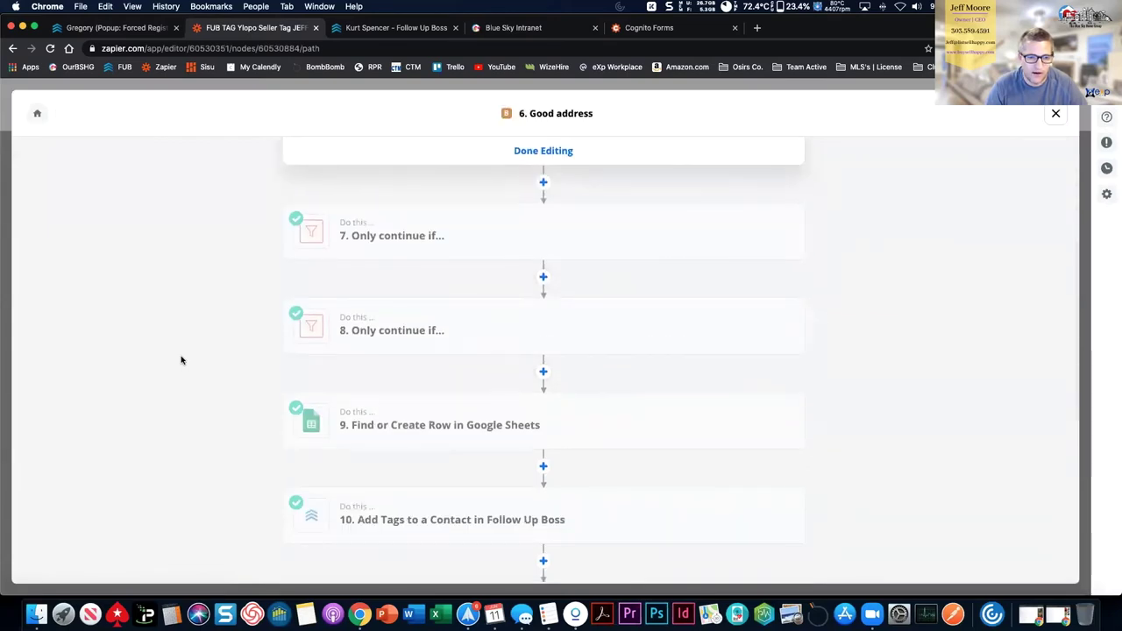
{"action": "scroll", "coordinate": [181, 360], "scroll_direction": "down", "scroll_amount": 4}
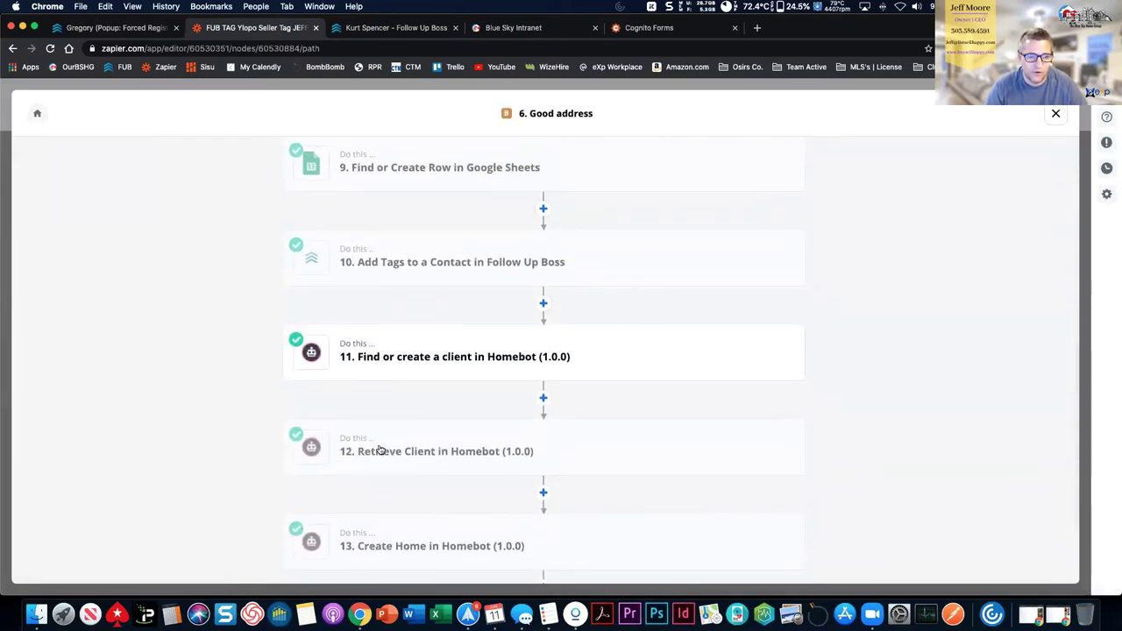
{"action": "scroll", "coordinate": [384, 468], "scroll_direction": "up", "scroll_amount": 3}
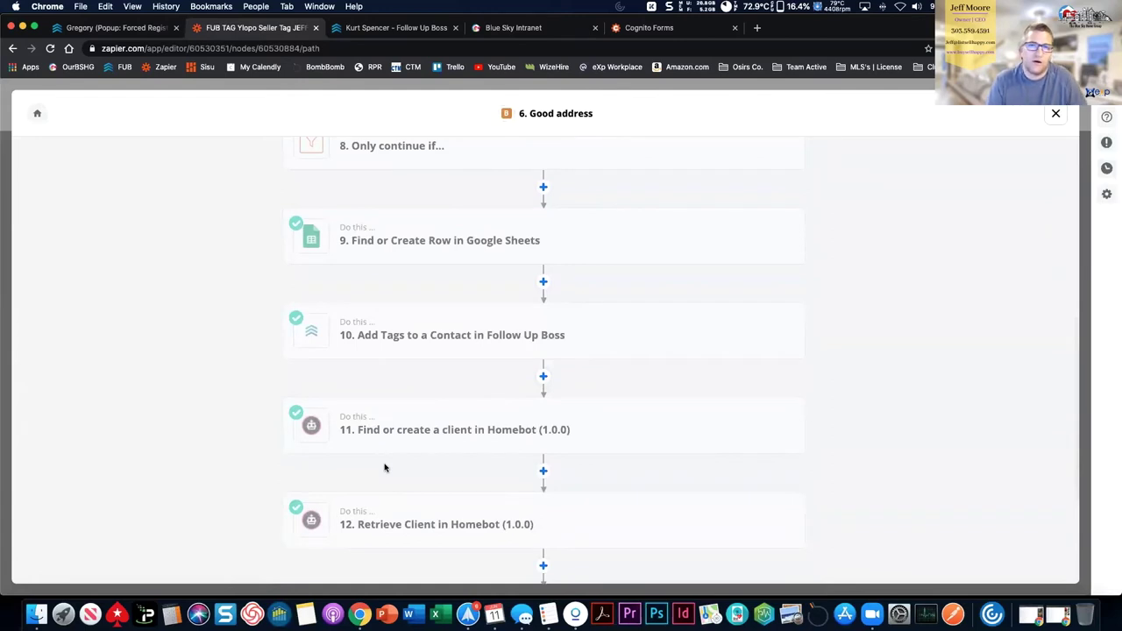
{"action": "scroll", "coordinate": [384, 467], "scroll_direction": "up", "scroll_amount": 1}
{"action": "scroll", "coordinate": [384, 467], "scroll_direction": "up", "scroll_amount": 2}
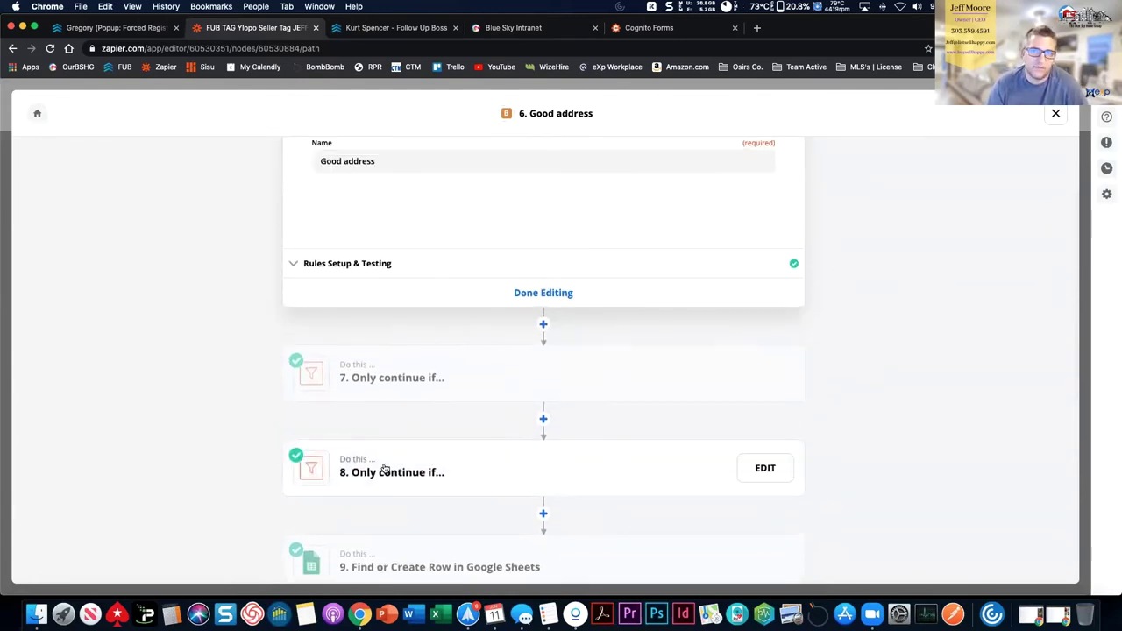
{"action": "scroll", "coordinate": [384, 469], "scroll_direction": "up", "scroll_amount": 1}
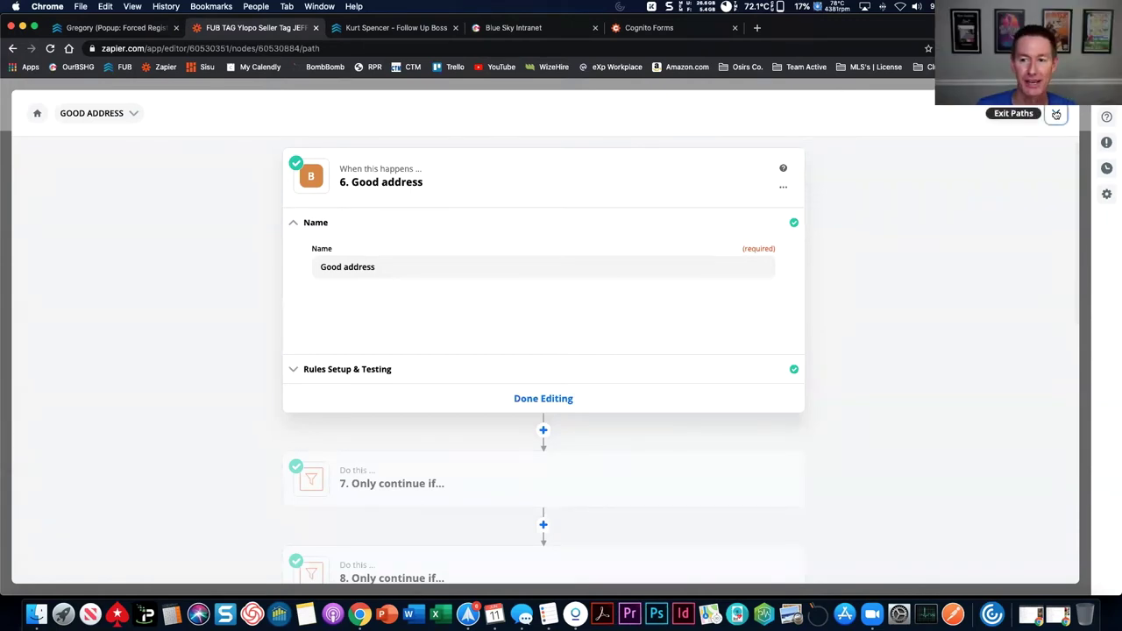
{"action": "left_click", "coordinate": [1056, 114]}
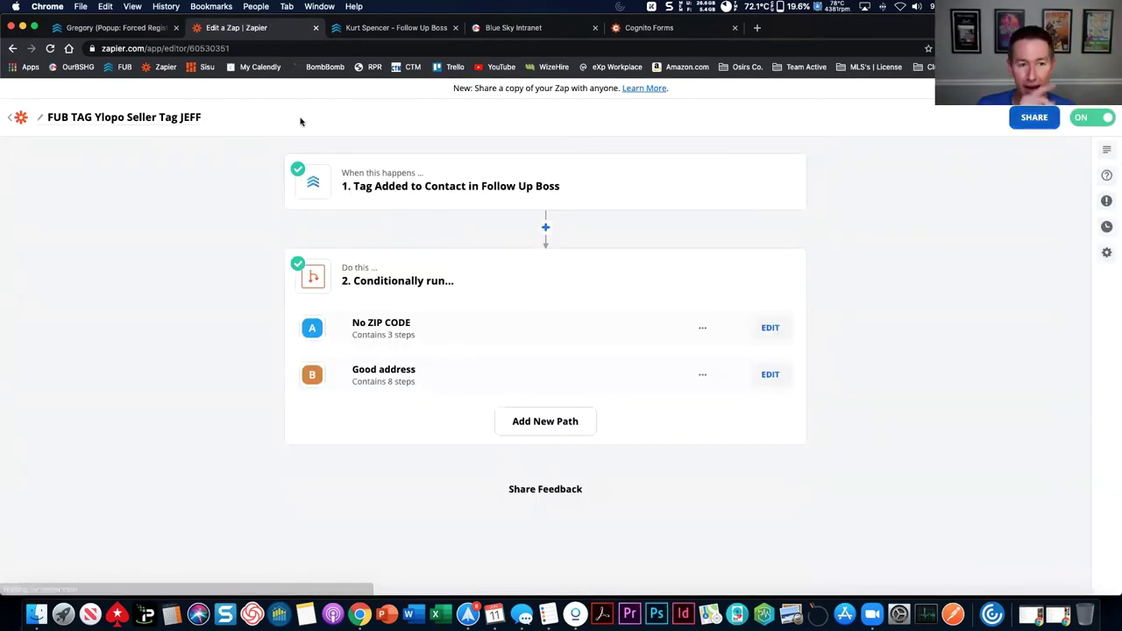
{"action": "left_click", "coordinate": [21, 121]}
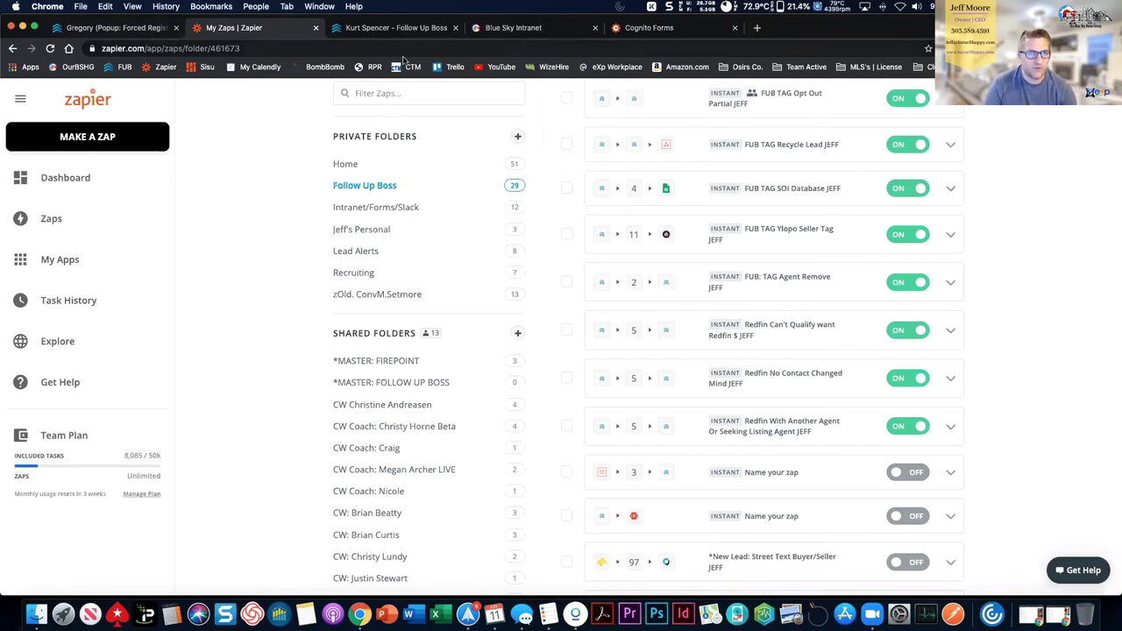
Switch to Follow Up Boss, go to the admin Tags page and filter the tags by "#"
{"action": "left_click", "coordinate": [390, 28]}
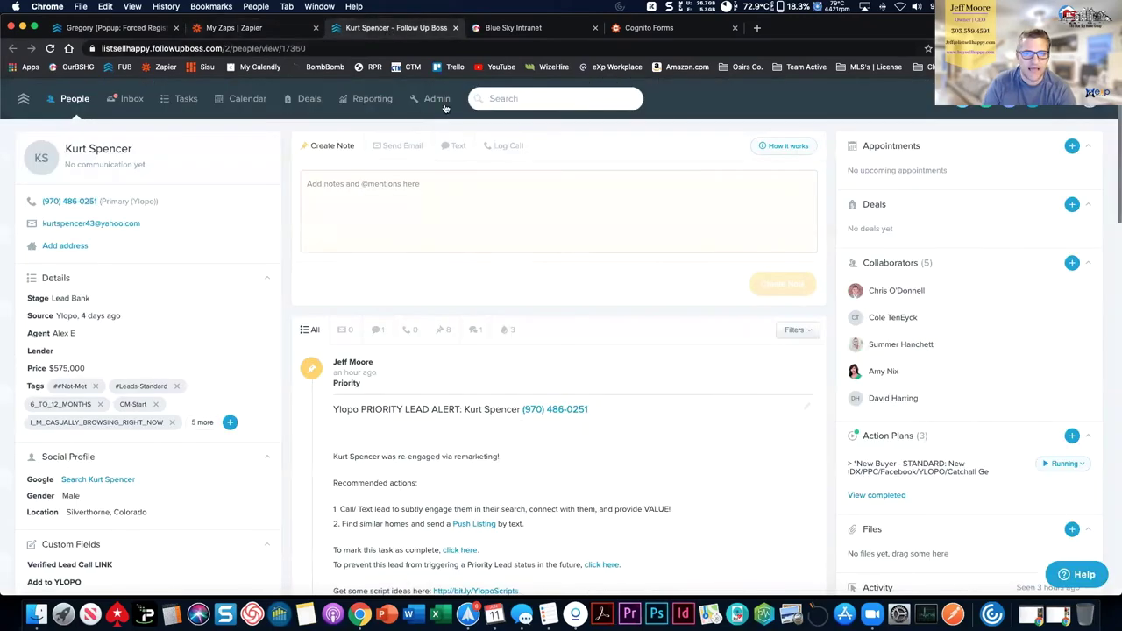
{"action": "left_click", "coordinate": [437, 98]}
{"action": "left_click", "coordinate": [806, 138]}
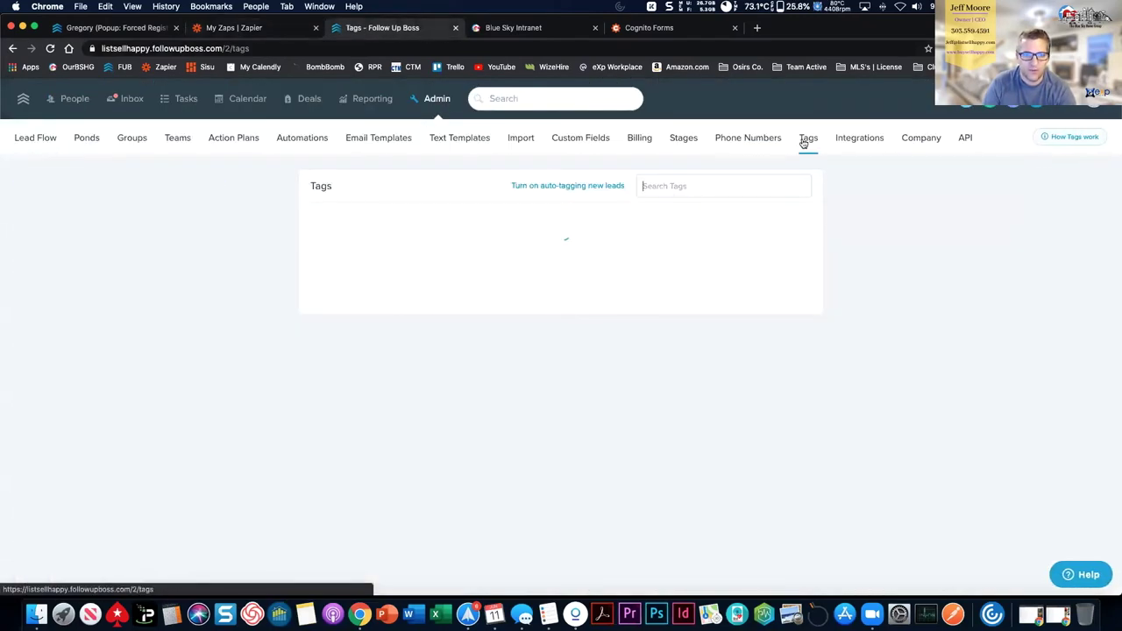
{"action": "type", "text": "#"}
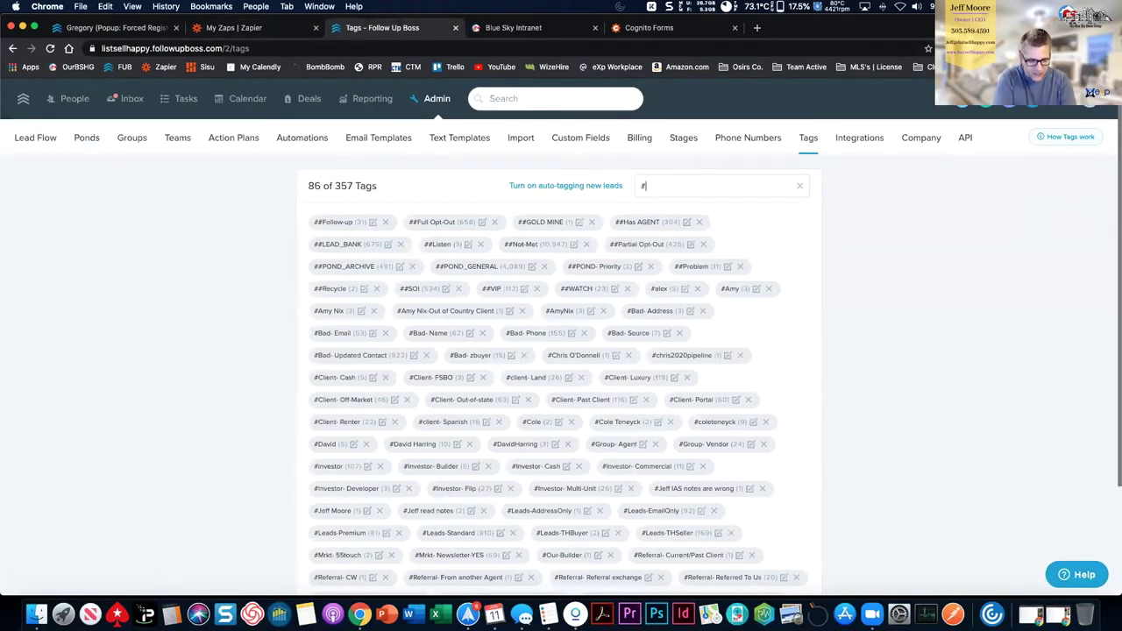
Filter the tags by "#leads" to check the lead-type tags, and clear the search
{"action": "type", "text": "leads"}
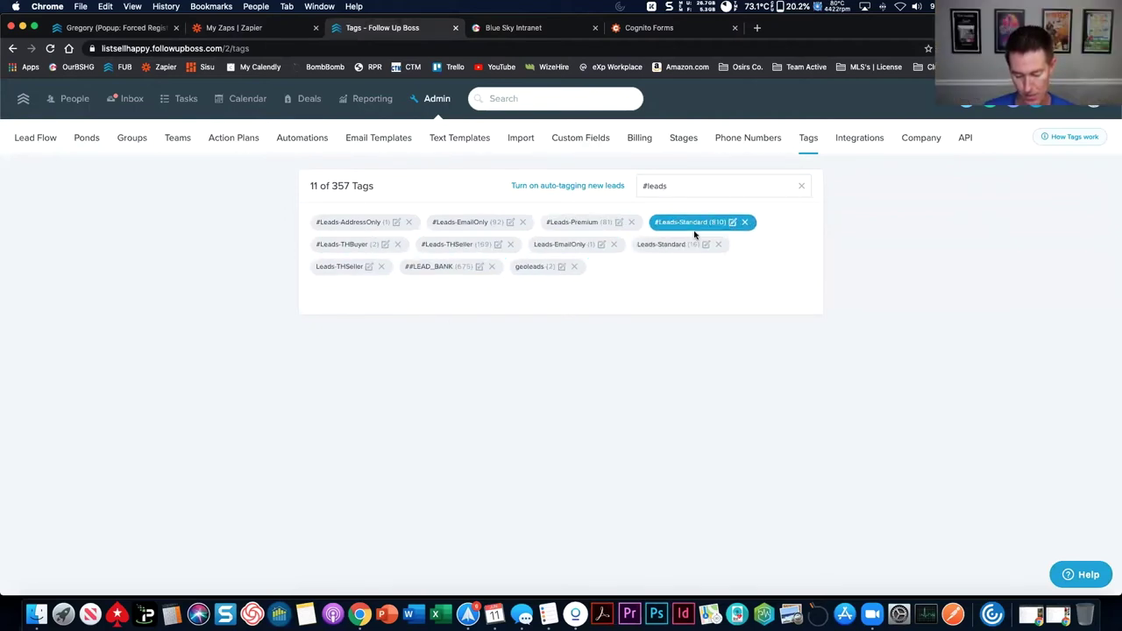
{"action": "triple_click", "coordinate": [664, 185]}
{"action": "left_click", "coordinate": [666, 185]}
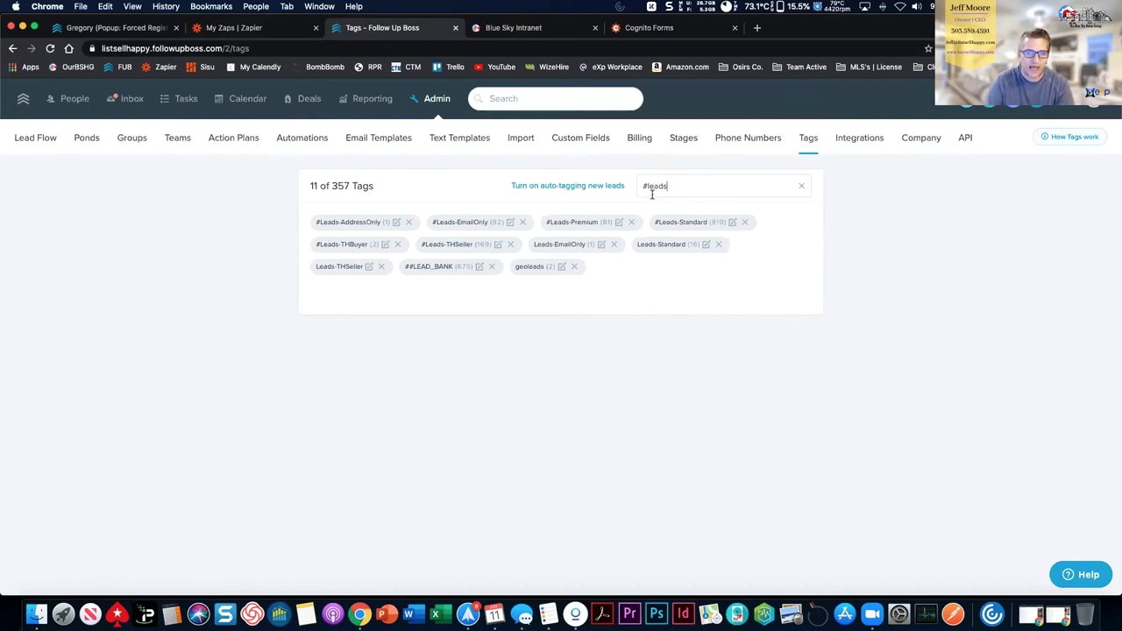
{"action": "left_click", "coordinate": [800, 186]}
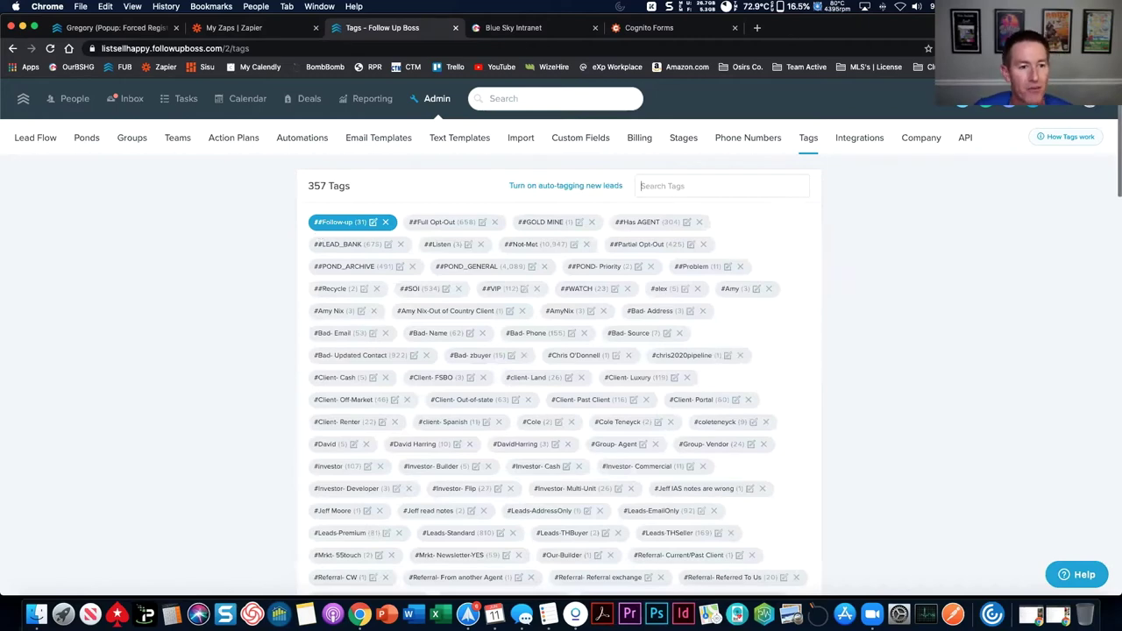
Filter the tags by "##", then clear the filter and look over the full tag list
{"action": "type", "text": "##"}
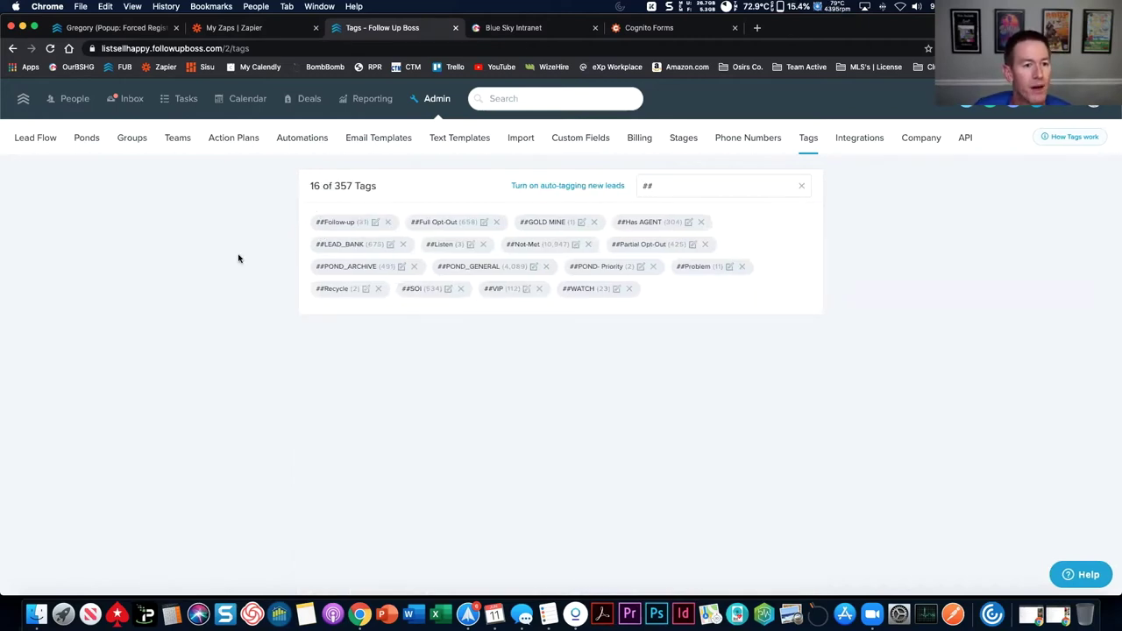
{"action": "key", "text": "BackSpace"}
{"action": "key", "text": "BackSpace"}
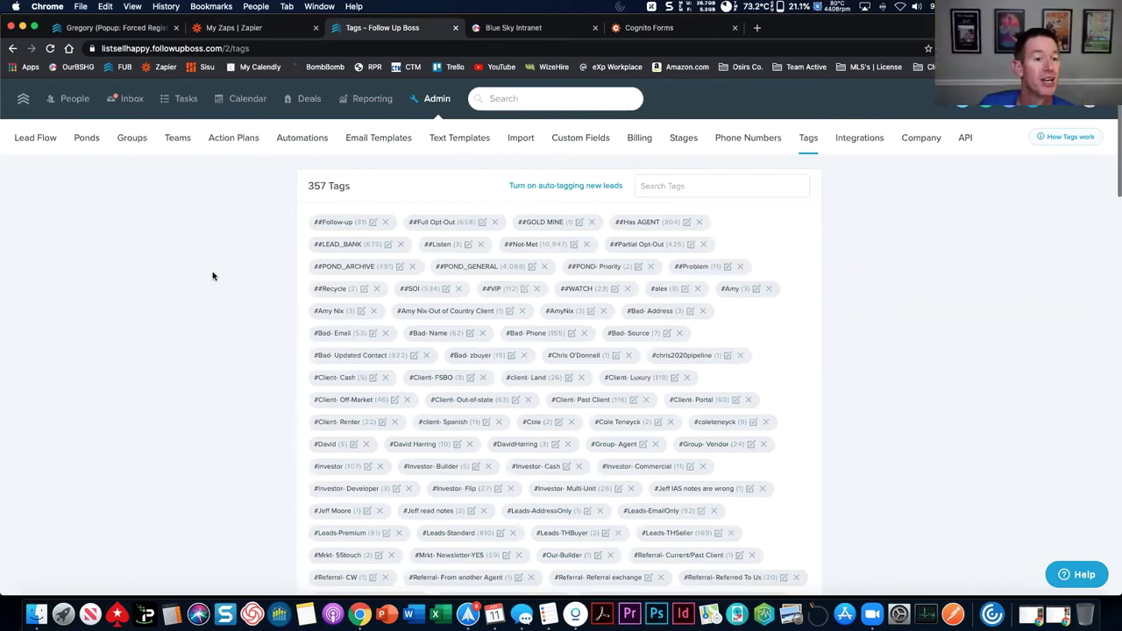
{"action": "scroll", "coordinate": [212, 276], "scroll_direction": "down", "scroll_amount": 1}
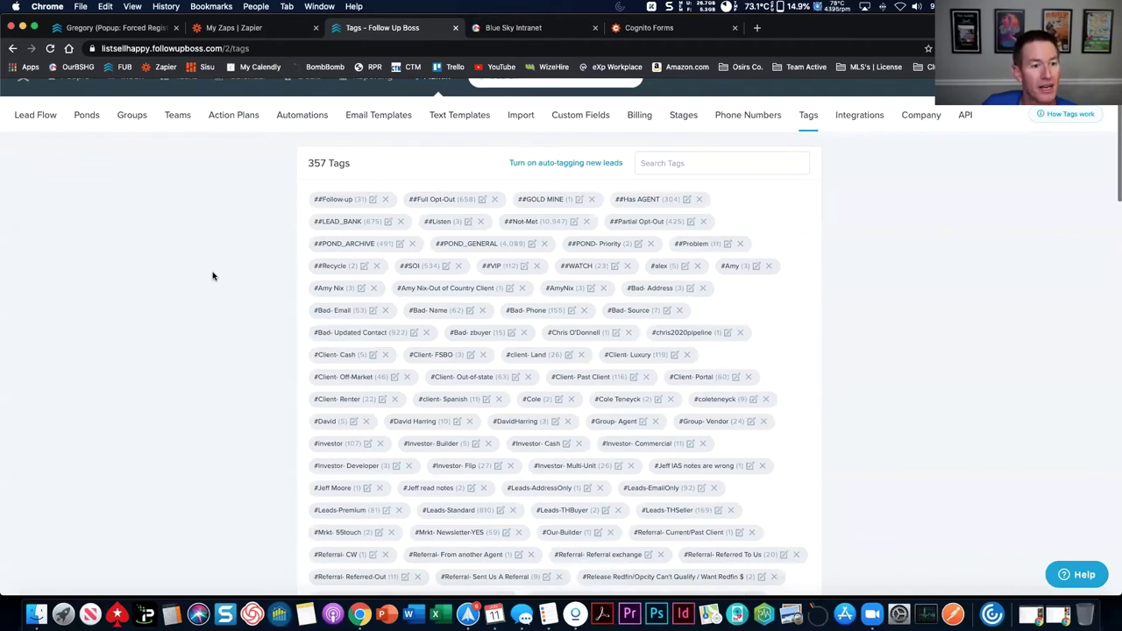
Switch to Zapier and look back through the Follow Up Boss folder's FUB TAG zaps
{"action": "left_click", "coordinate": [268, 29]}
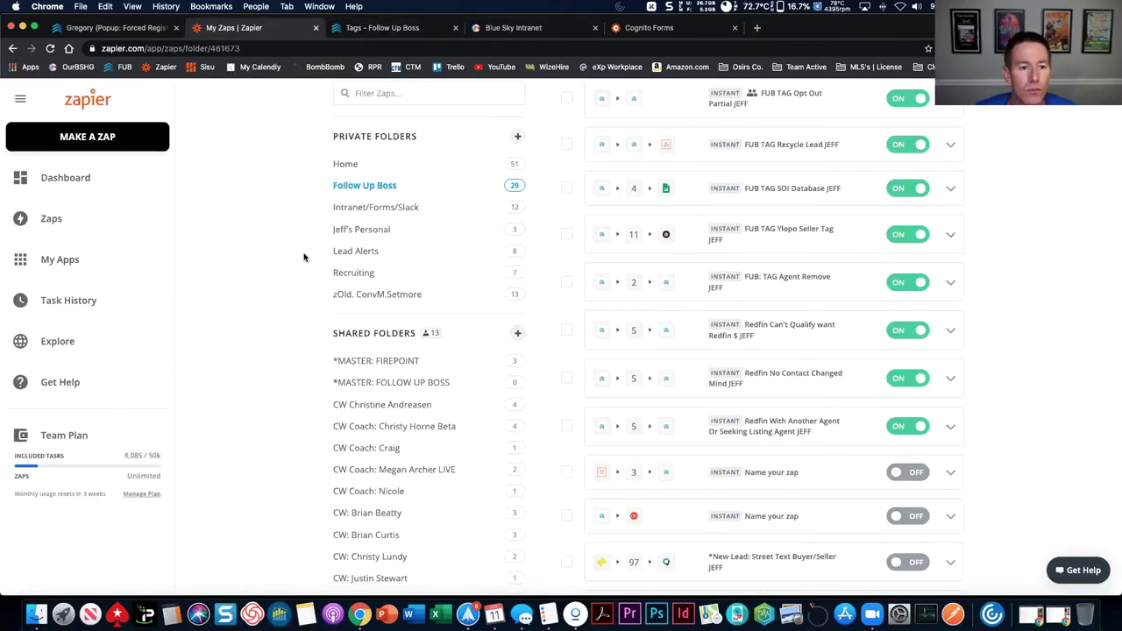
{"action": "scroll", "coordinate": [304, 257], "scroll_direction": "up", "scroll_amount": 2}
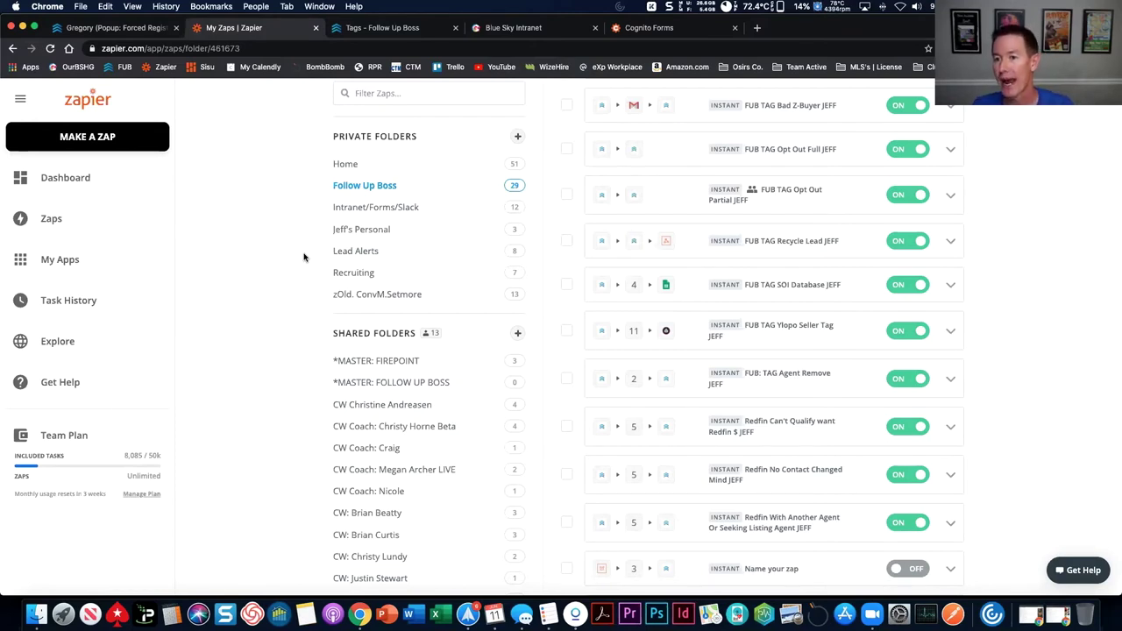
{"action": "scroll", "coordinate": [303, 257], "scroll_direction": "up", "scroll_amount": 3}
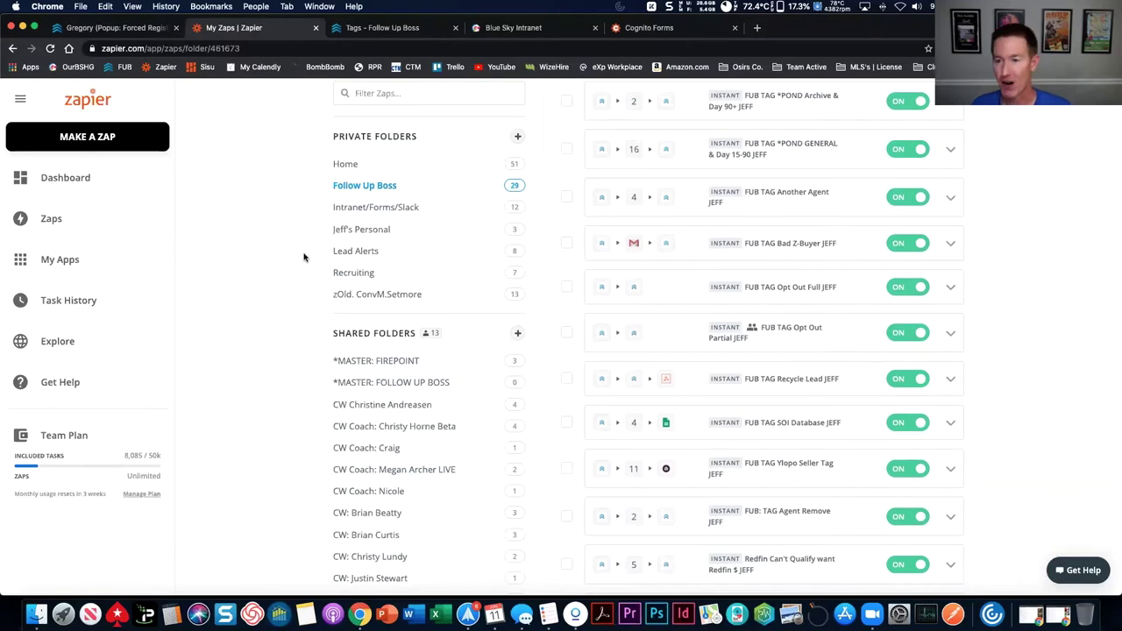